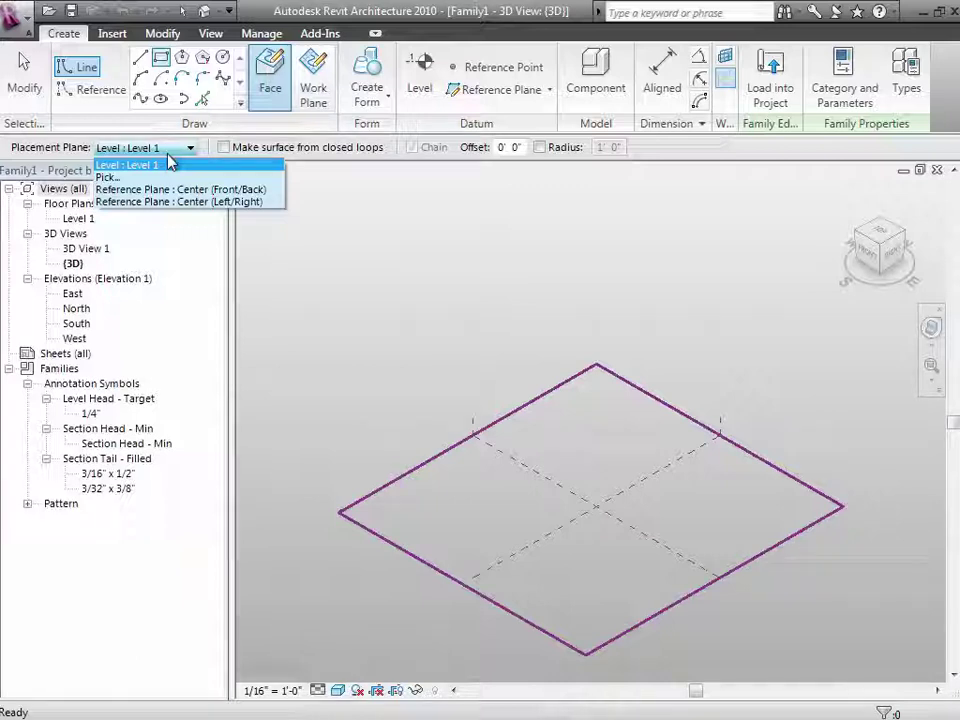
Step: Sketch a rectangle on the Level 1 work plane near the center reference planes
click(168, 164)
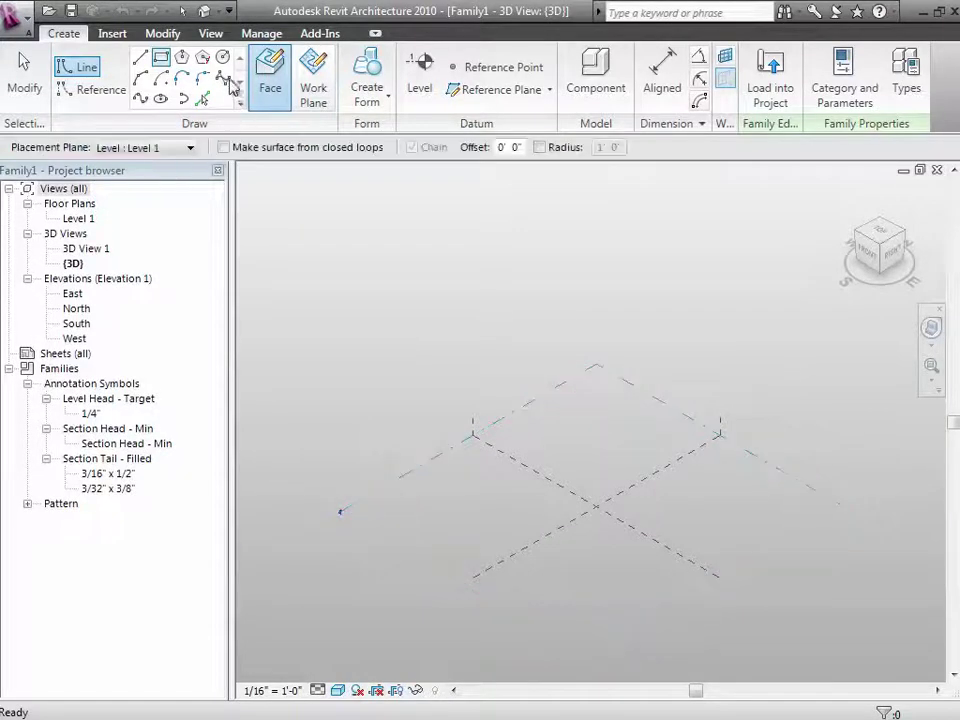
click(318, 103)
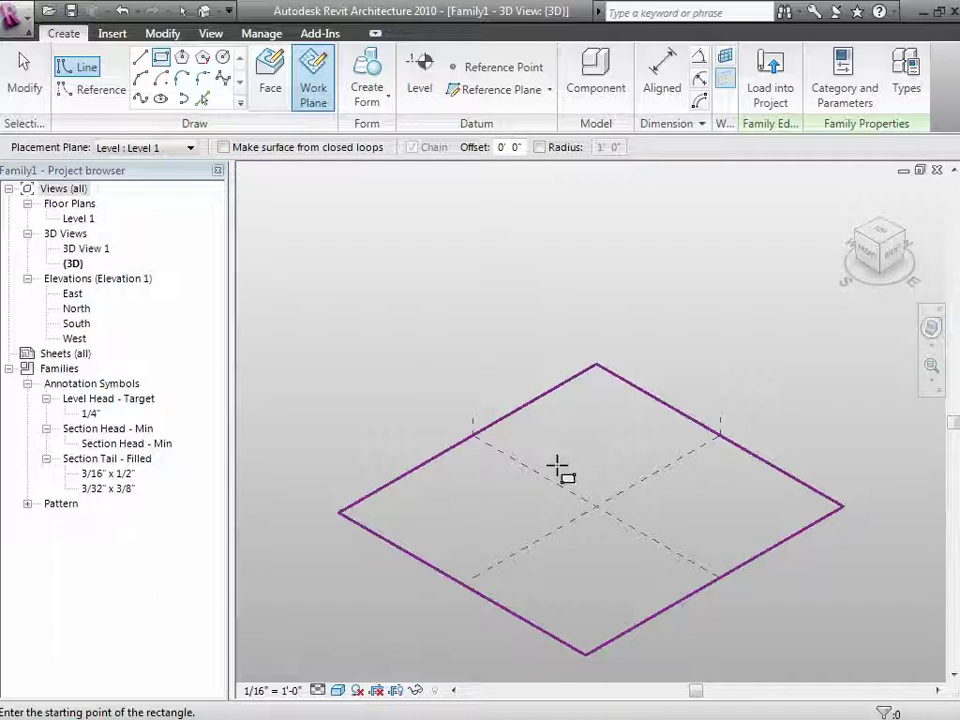
click(557, 466)
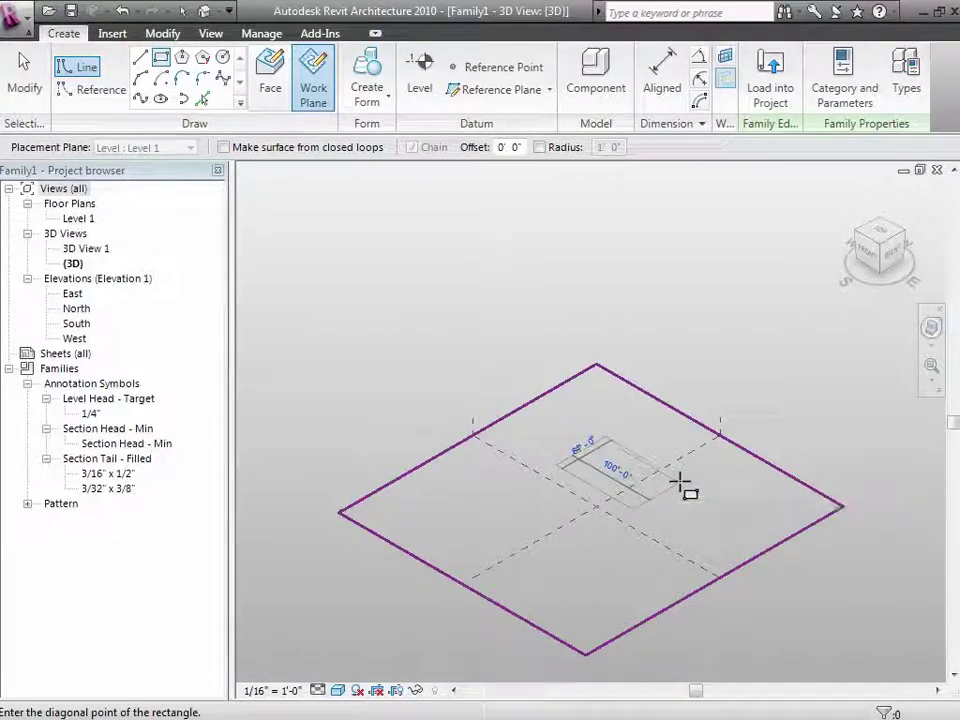
click(679, 483)
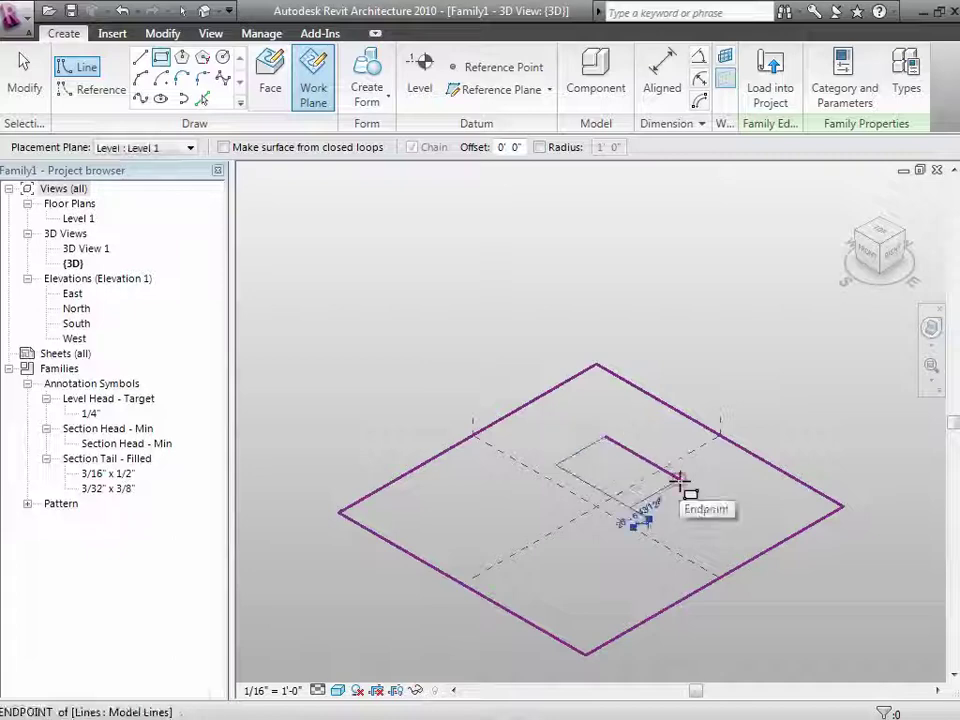
click(30, 78)
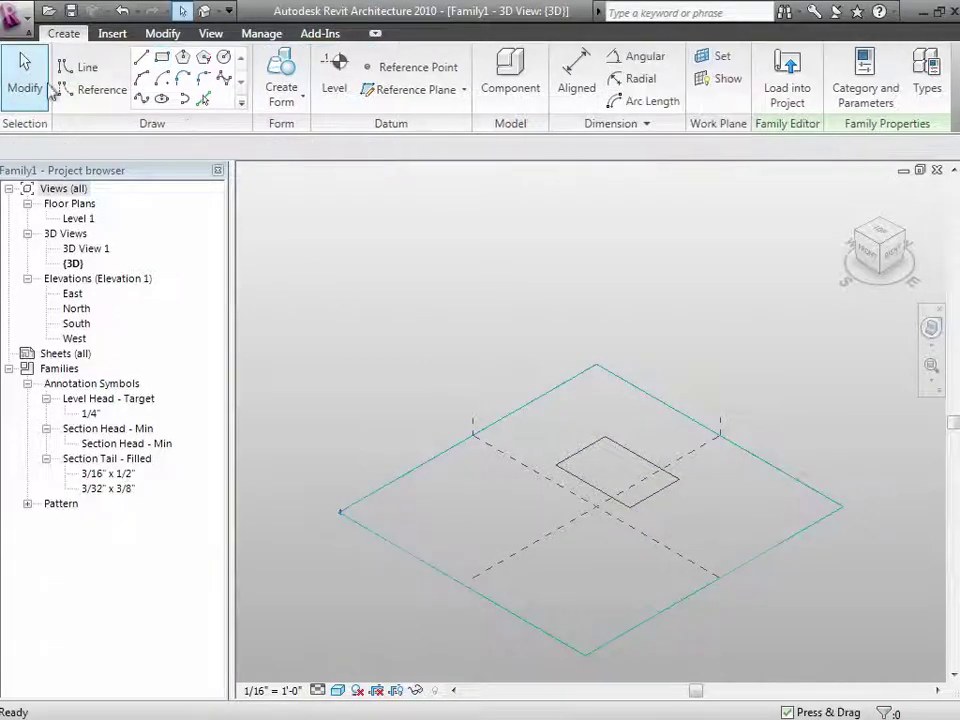
Step: Select the rectangle's full chain and extrude it into a solid box with Create Form
key(Tab)
click(585, 463)
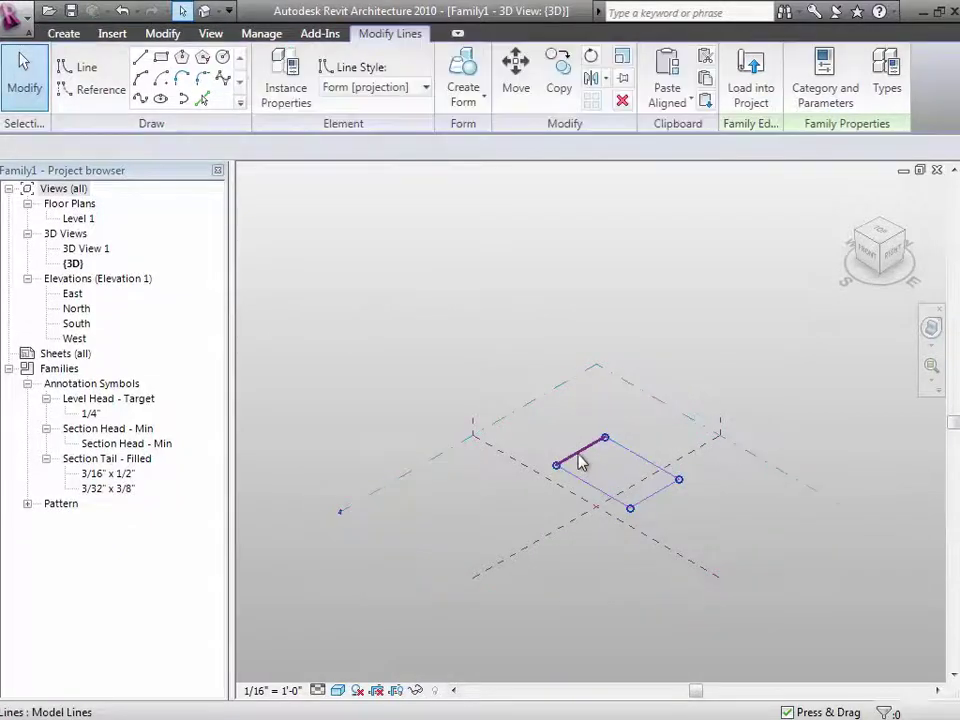
click(472, 100)
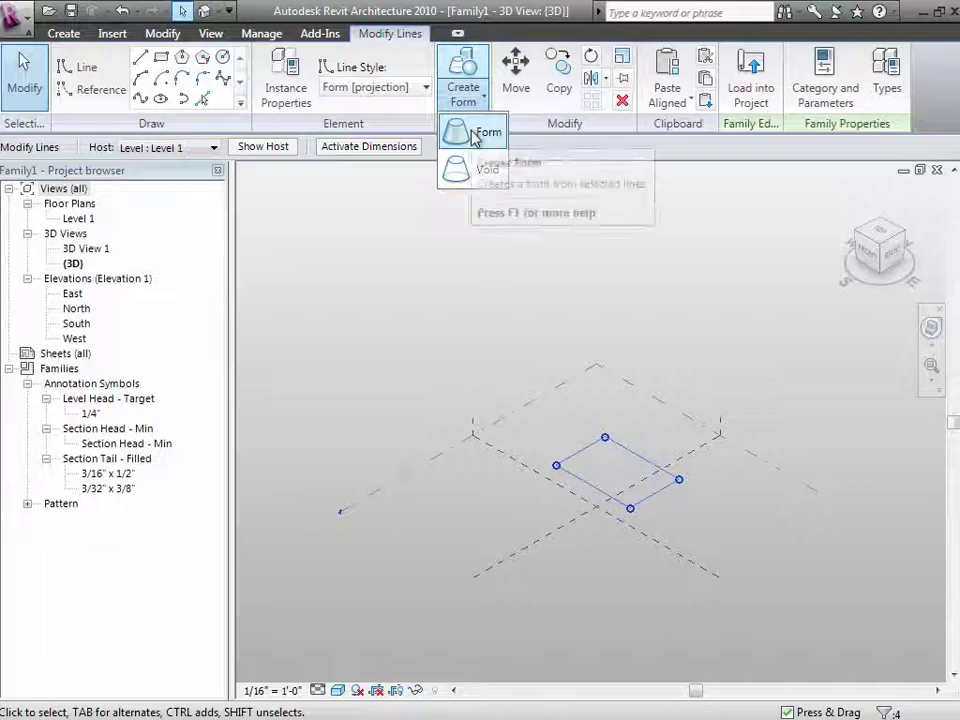
click(476, 133)
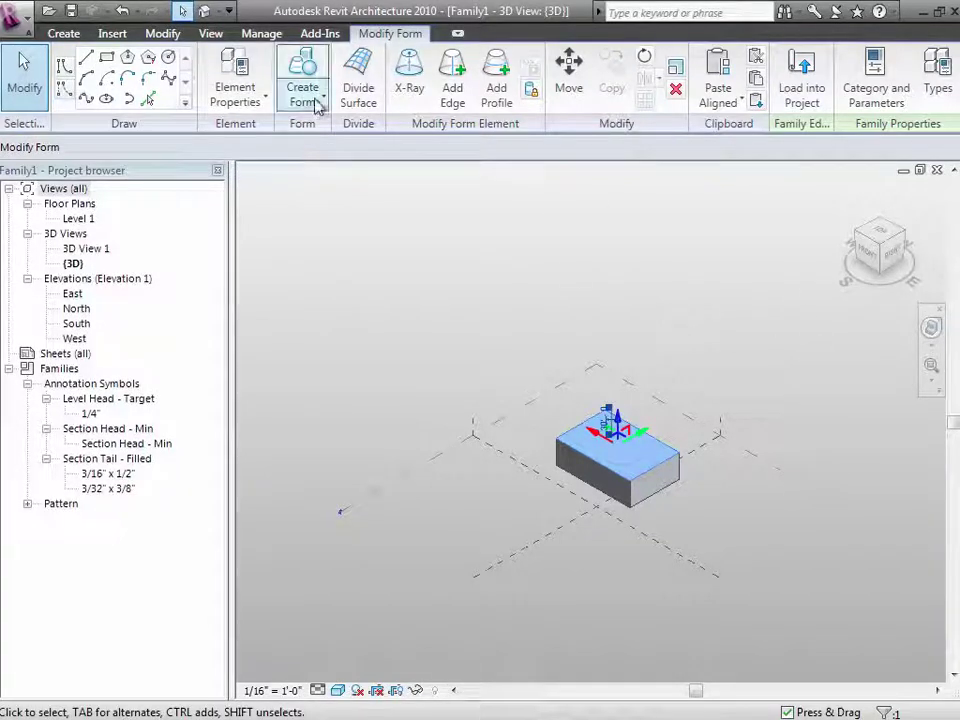
Step: Draw a smaller rectangle left of the first box and extrude it into a second solid box
click(108, 62)
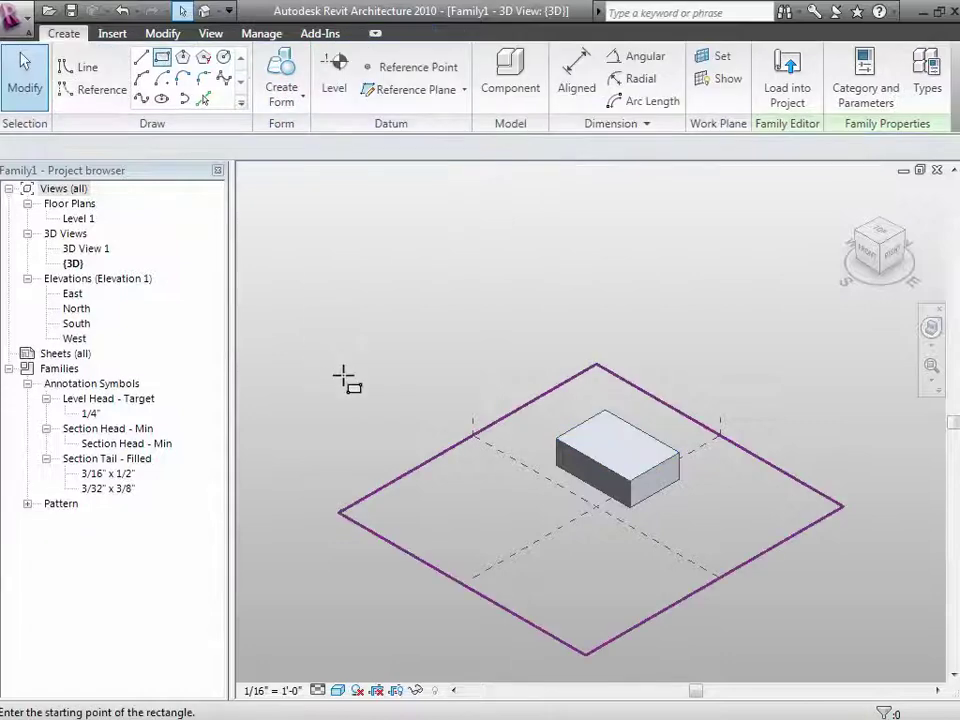
click(438, 496)
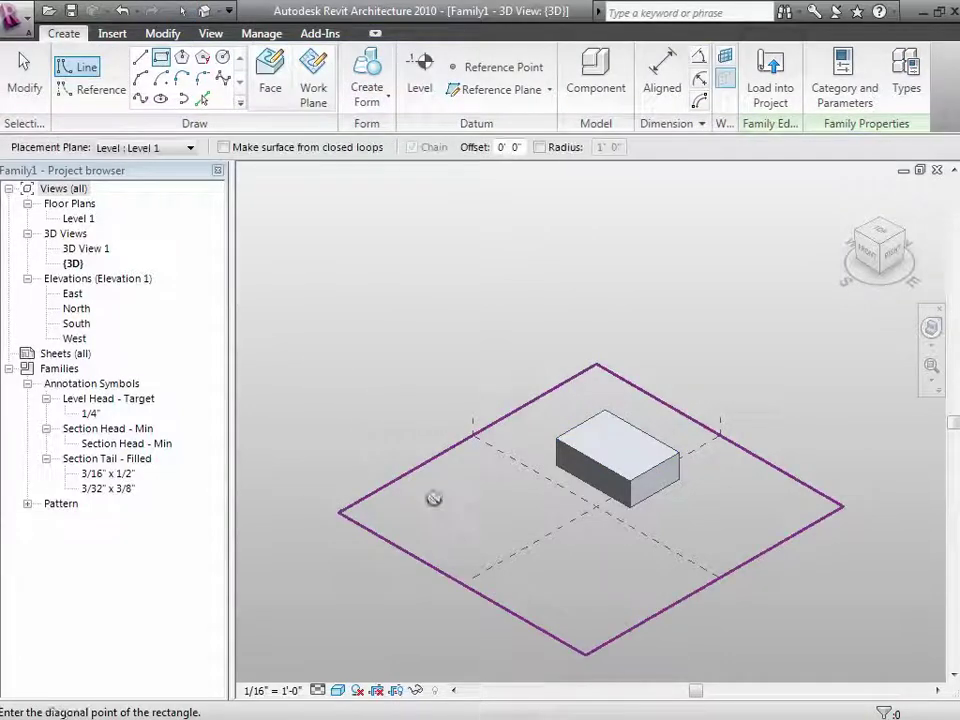
click(520, 501)
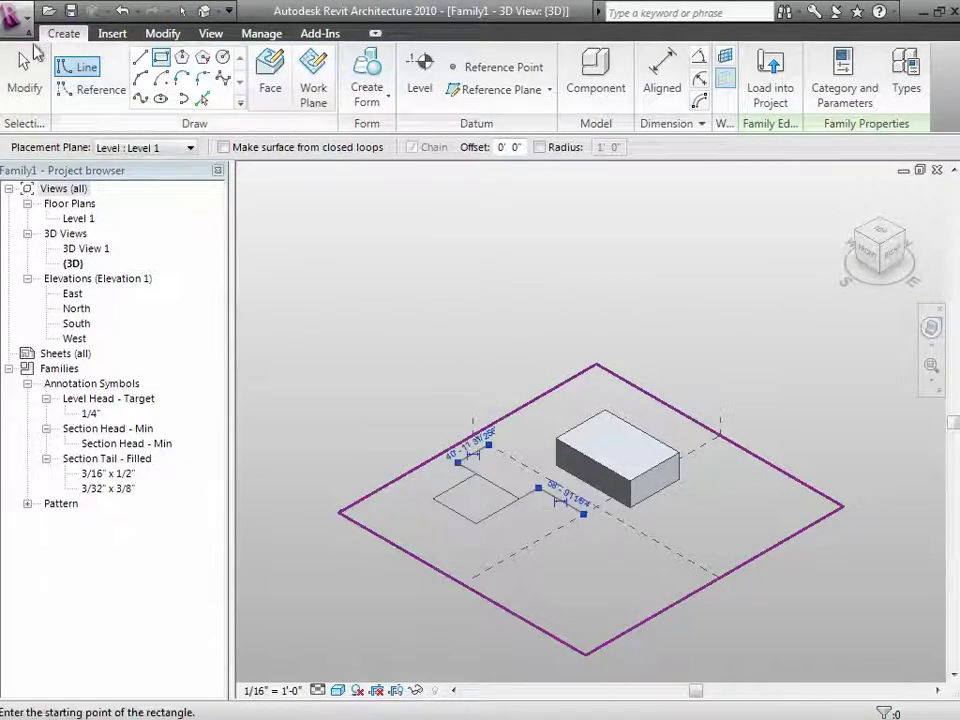
click(25, 75)
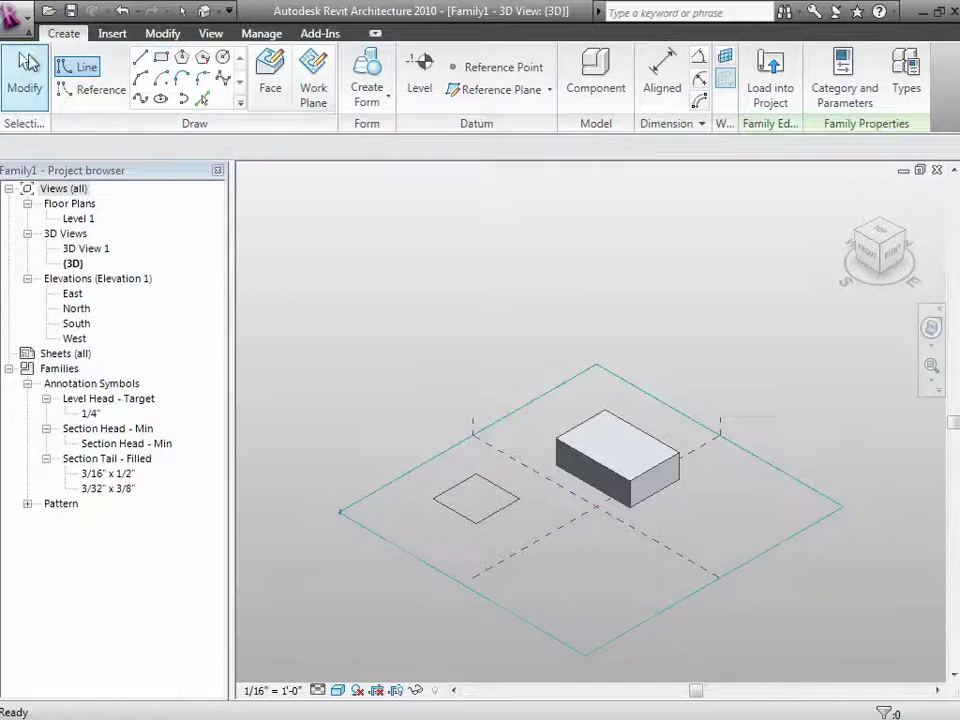
click(472, 490)
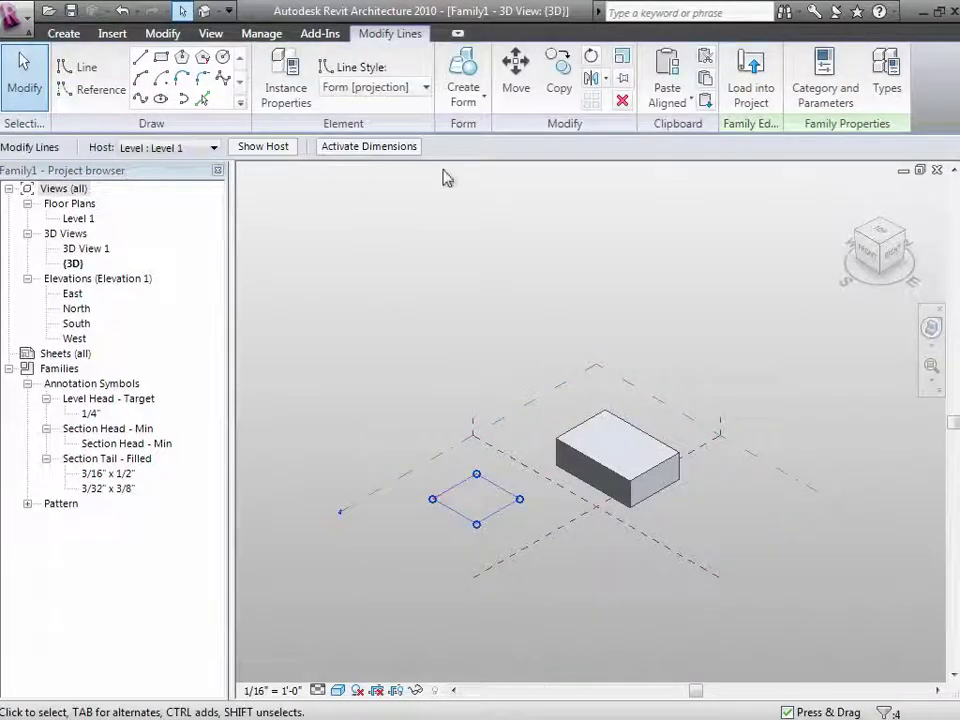
click(480, 97)
click(486, 133)
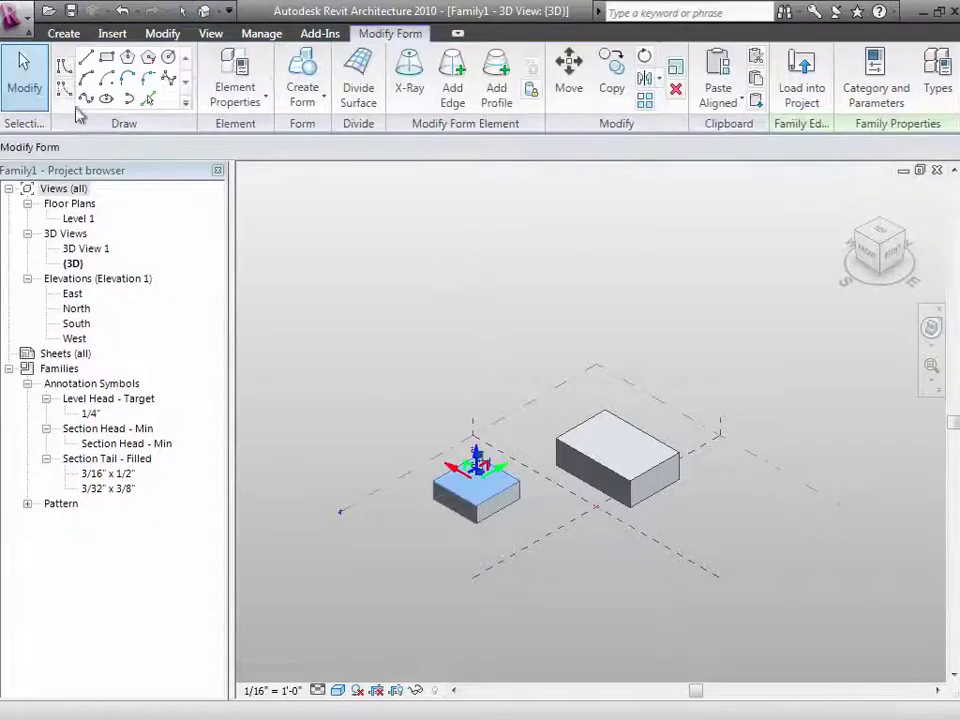
click(25, 88)
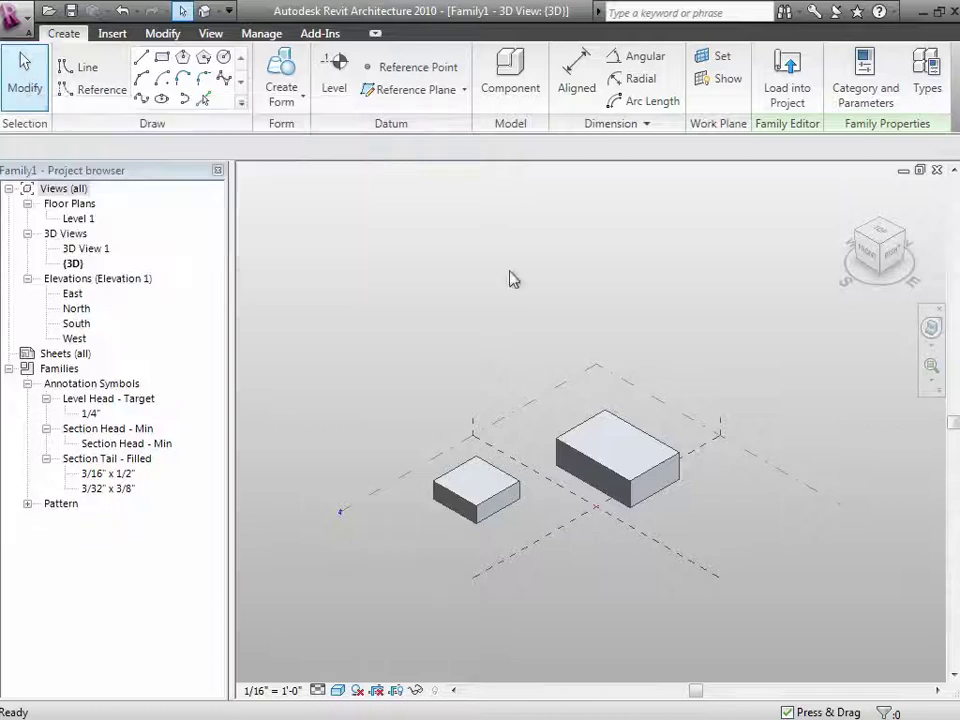
Step: Zoom in on the larger box and set its height to 50'
click(933, 368)
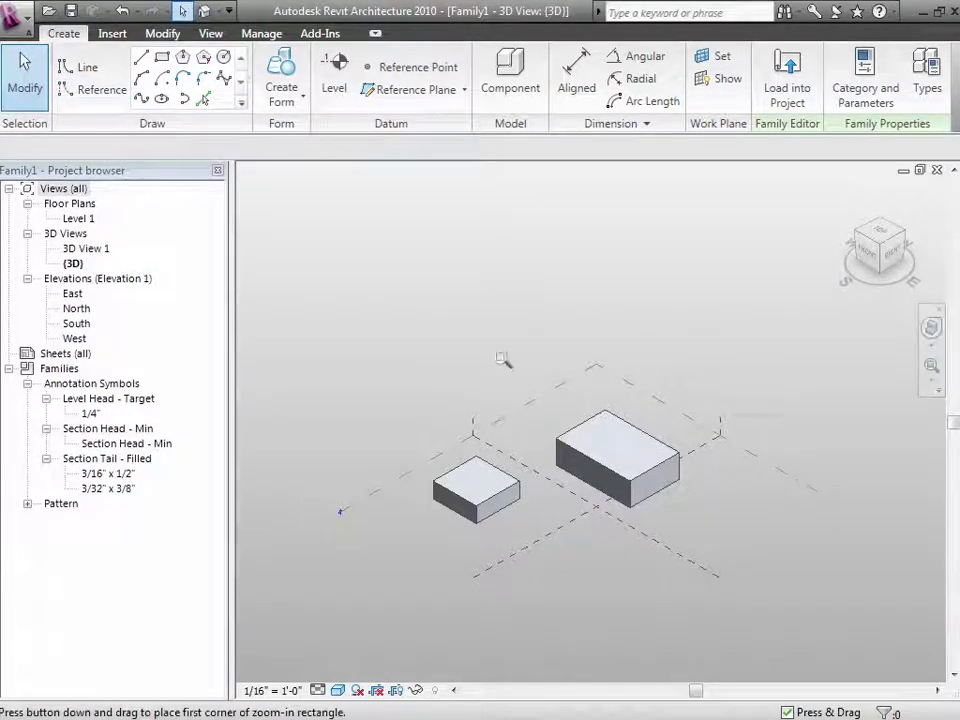
drag(491, 347, 767, 589)
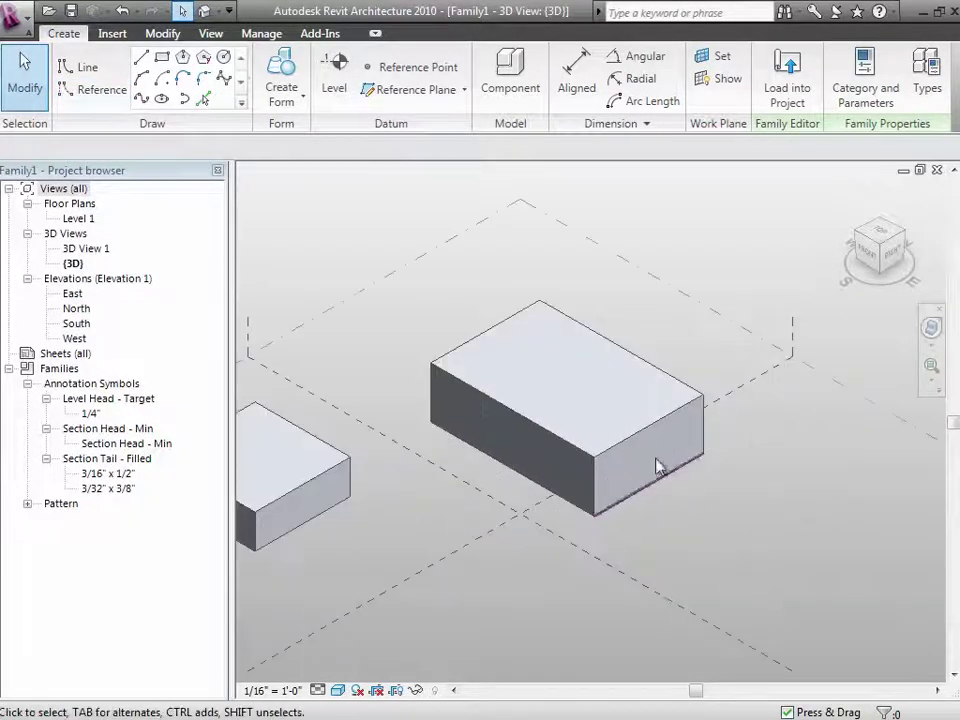
click(613, 415)
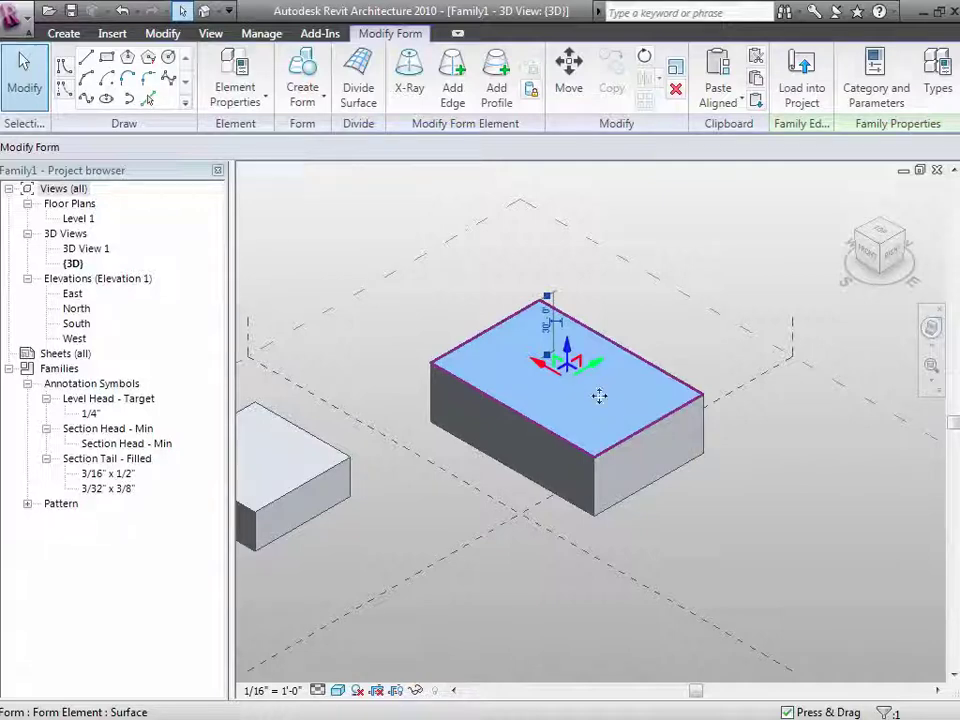
click(546, 328)
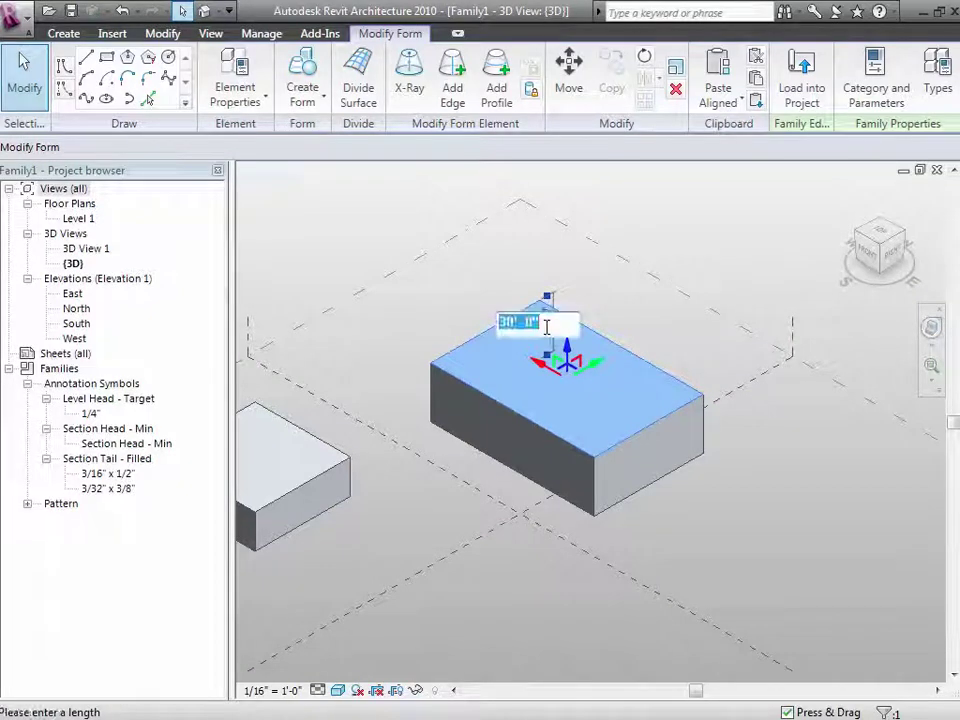
text(50)
key(Return)
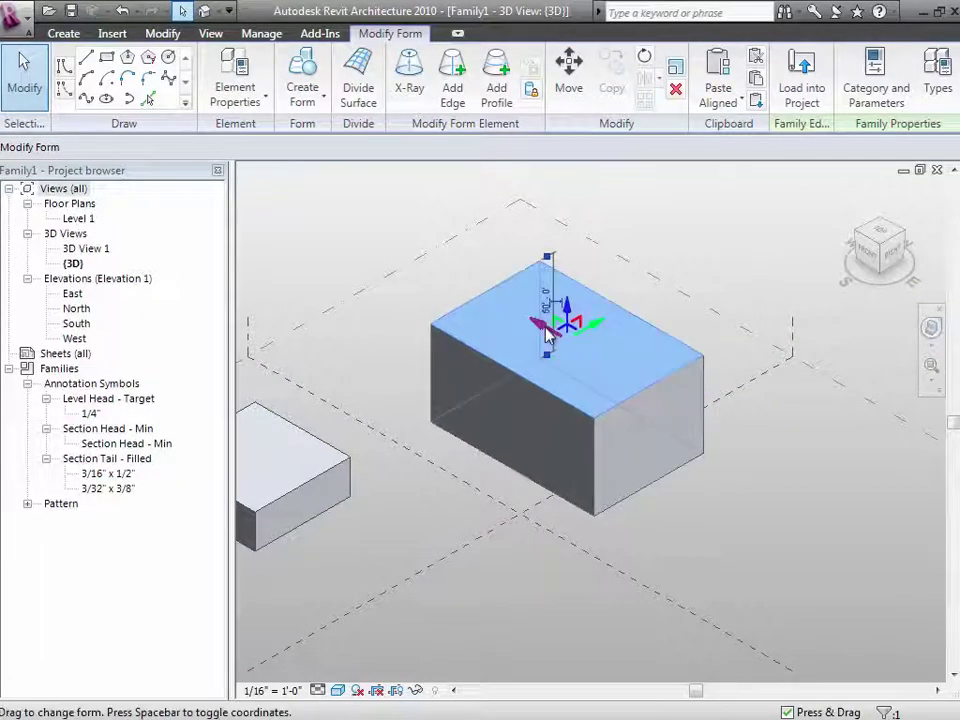
Step: Drag the larger box's top face upward to make it taller still
click(656, 304)
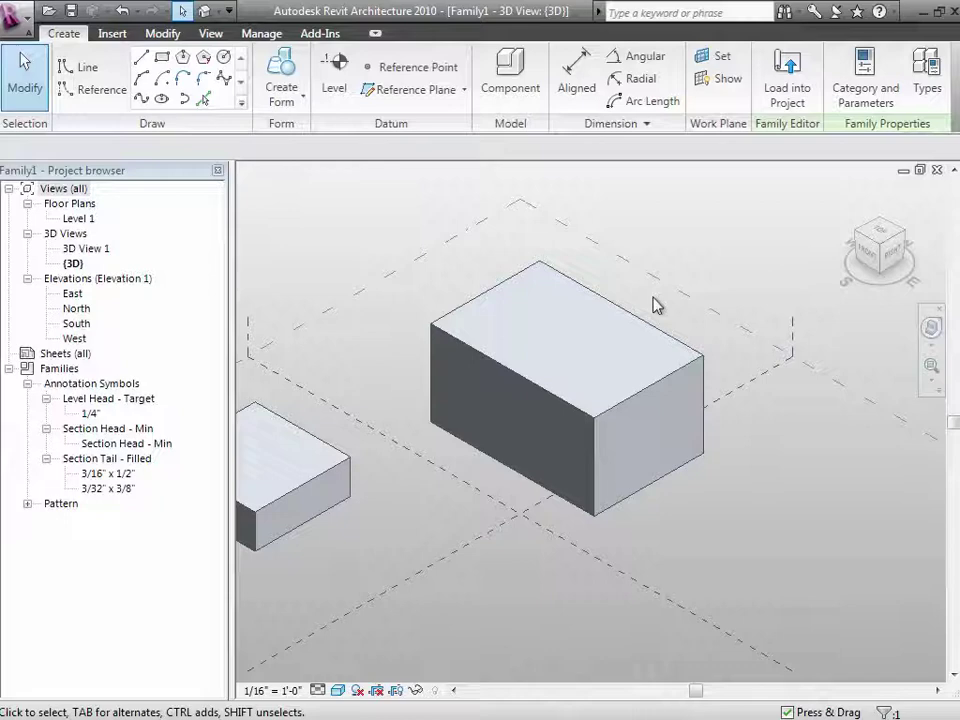
click(564, 311)
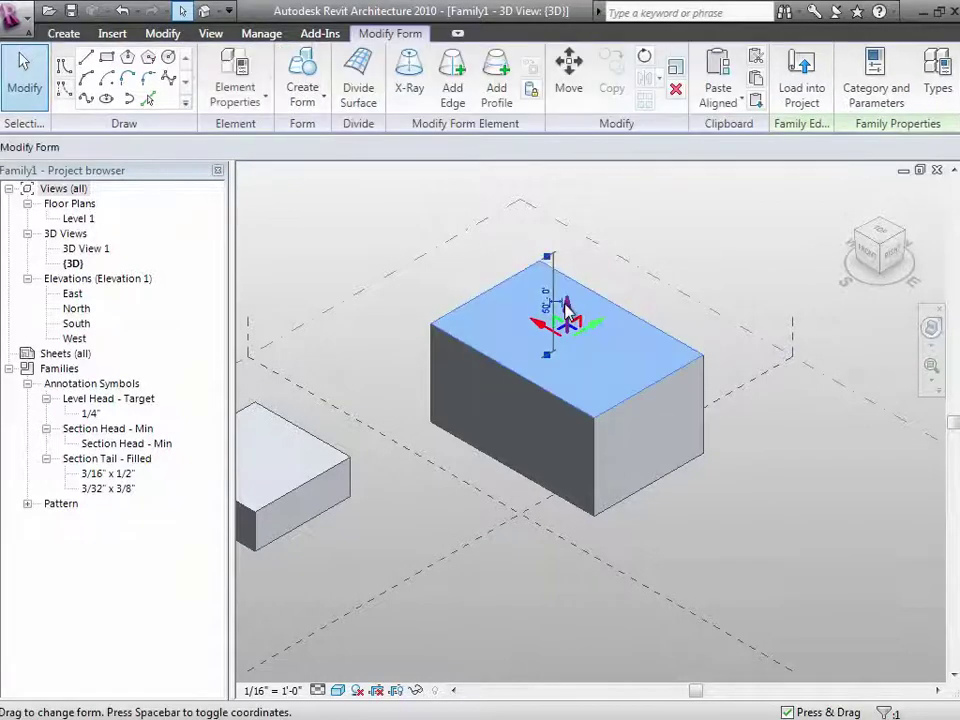
drag(566, 313, 564, 266)
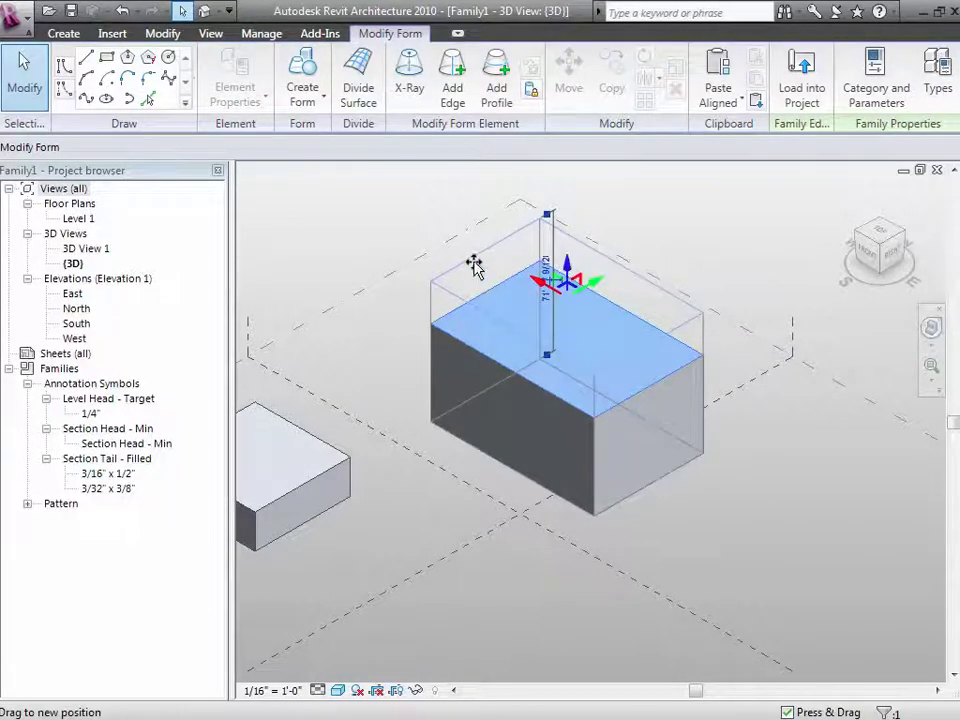
click(358, 253)
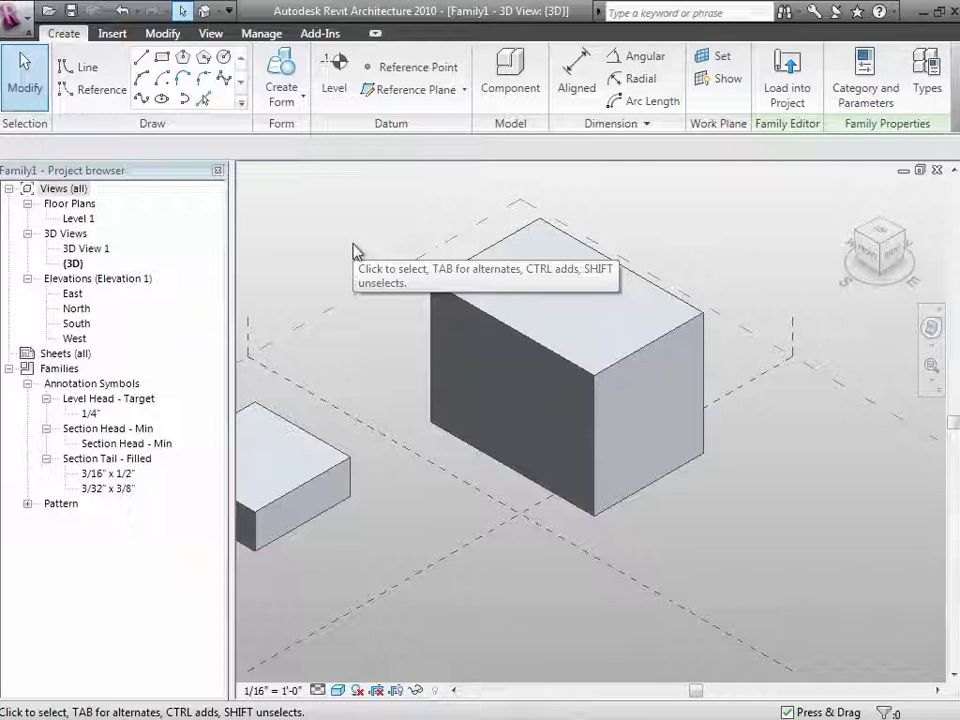
Step: Stretch the box's right end face and front face outward to enlarge it
click(634, 392)
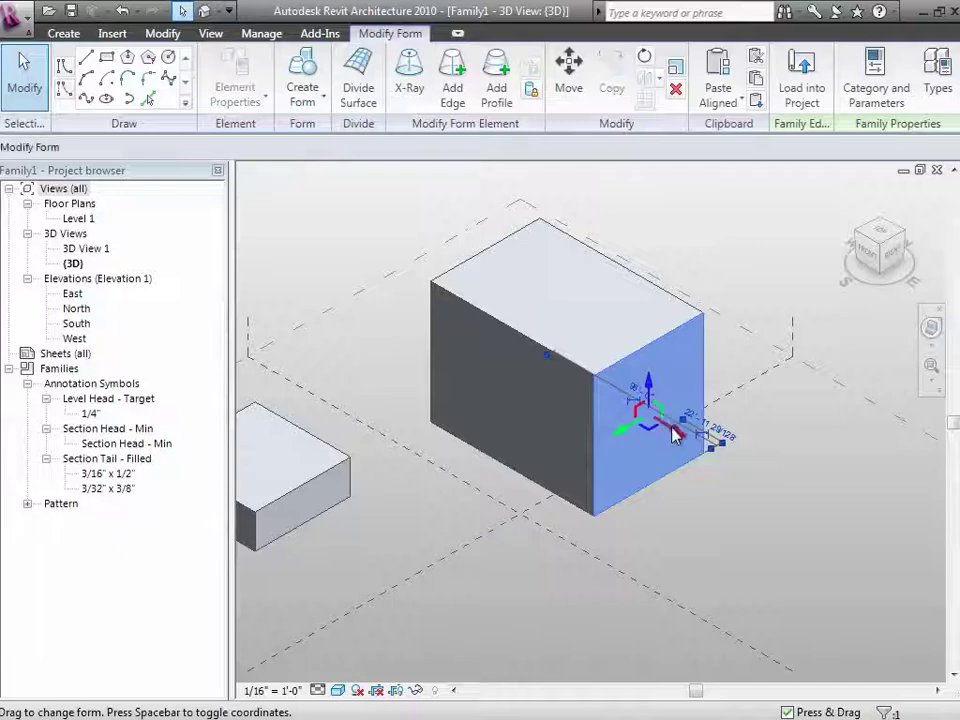
drag(672, 433, 739, 490)
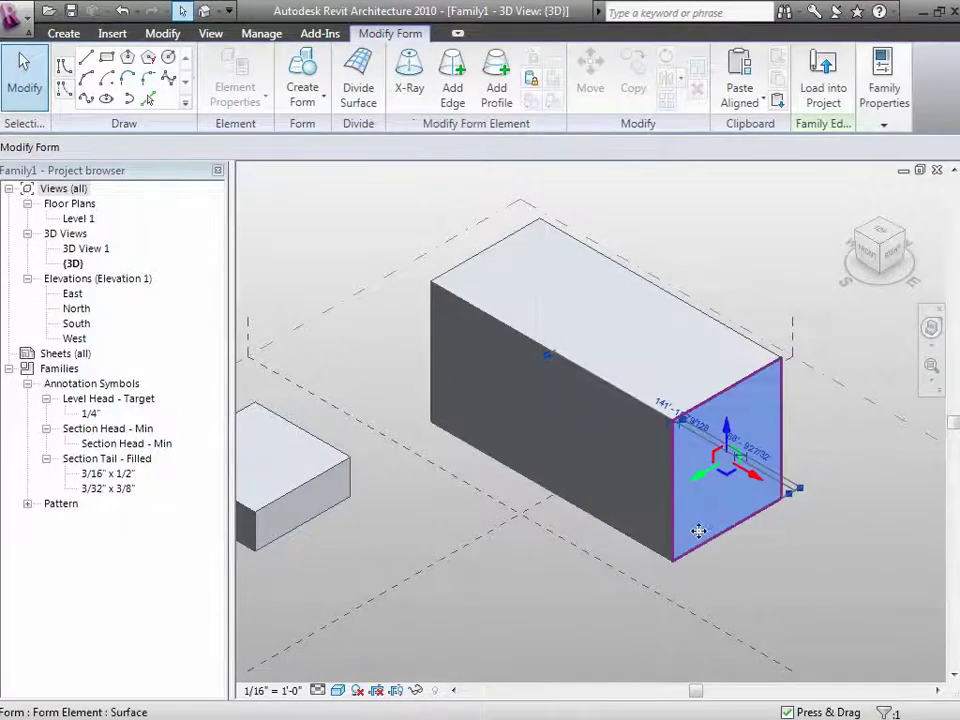
click(527, 452)
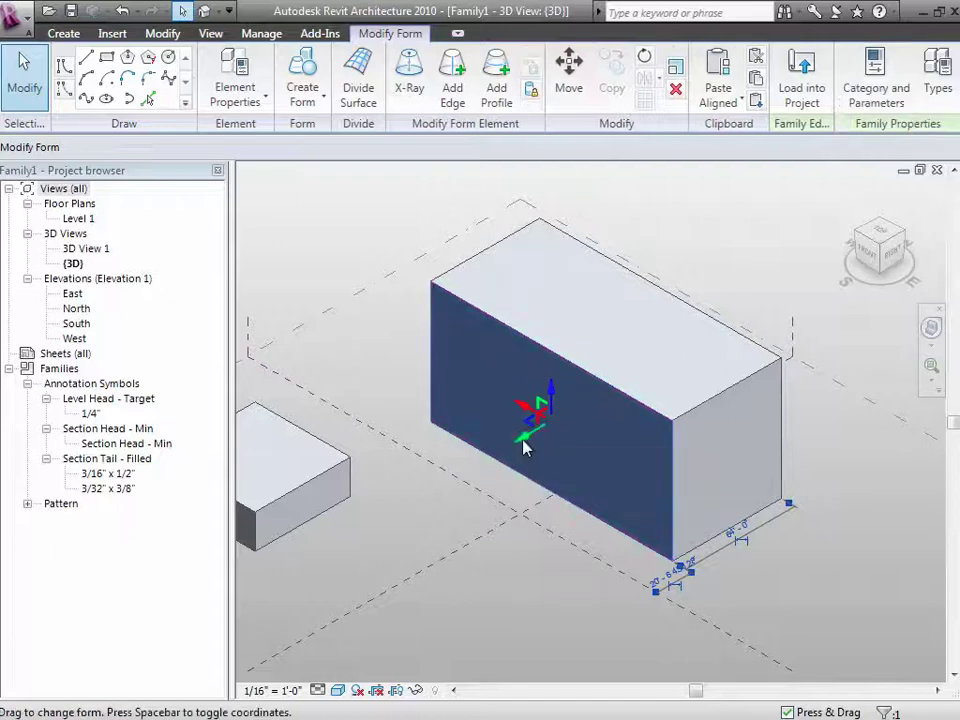
drag(523, 446, 477, 467)
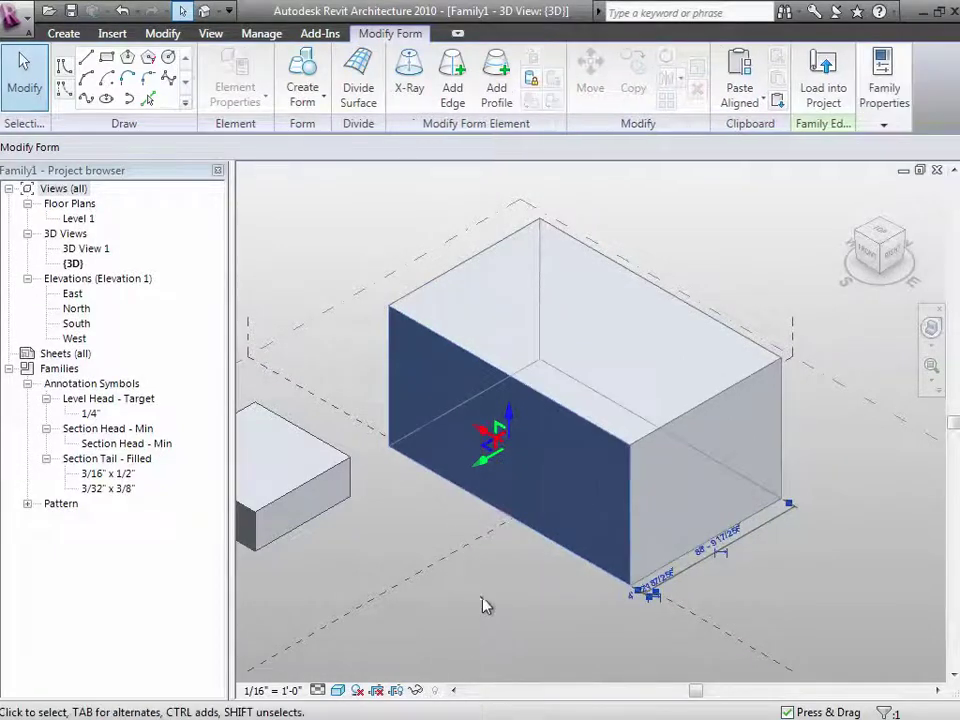
click(490, 606)
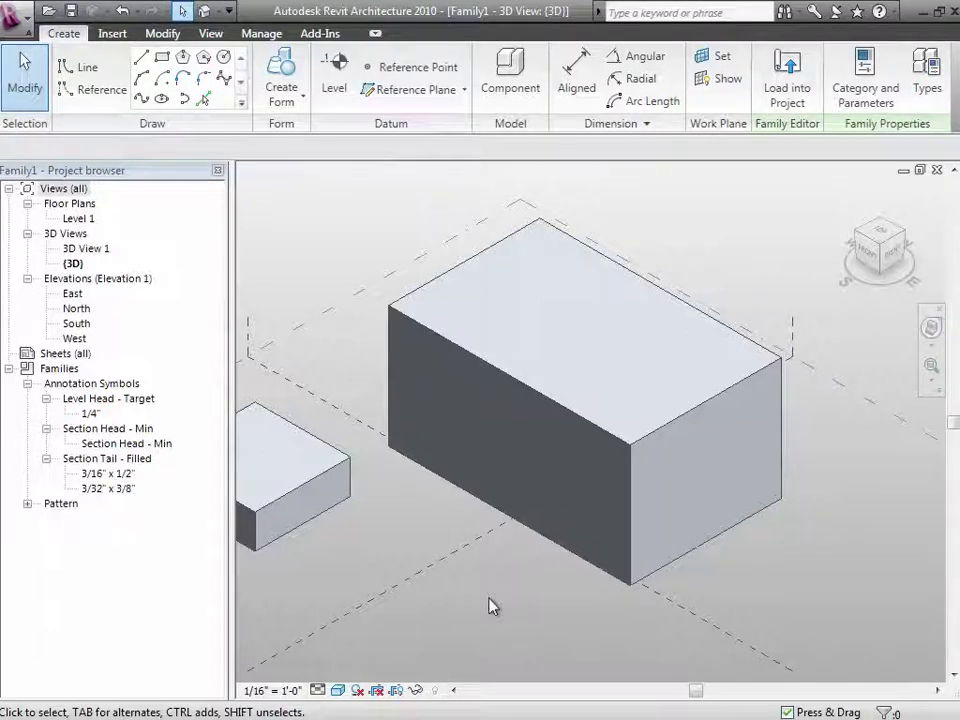
Step: Set the box's lower right edge length to 90
click(548, 518)
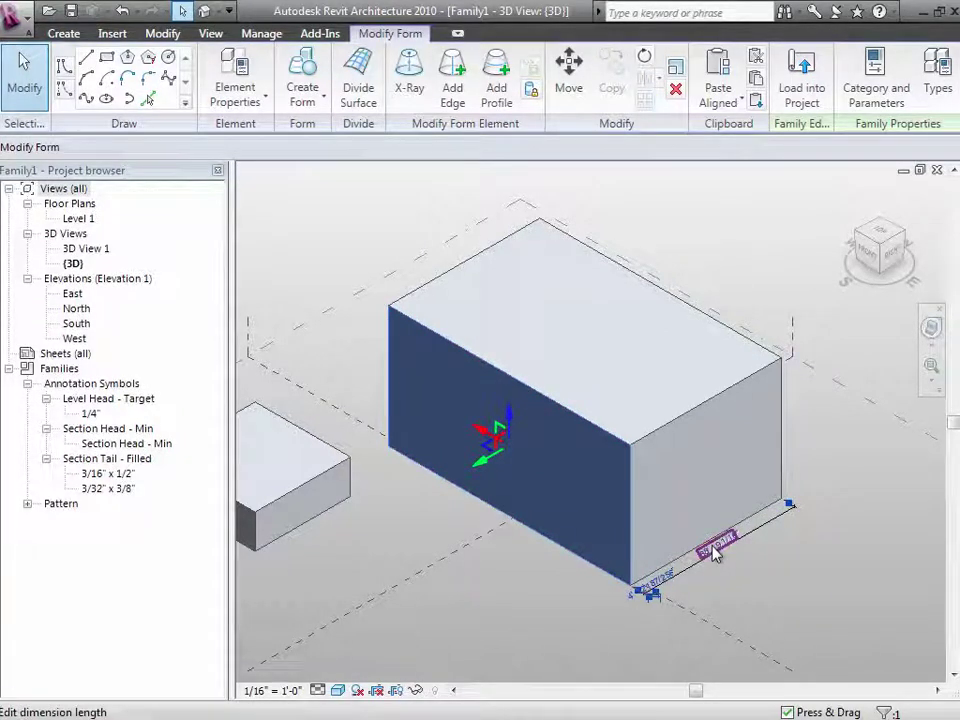
click(714, 553)
text(90)
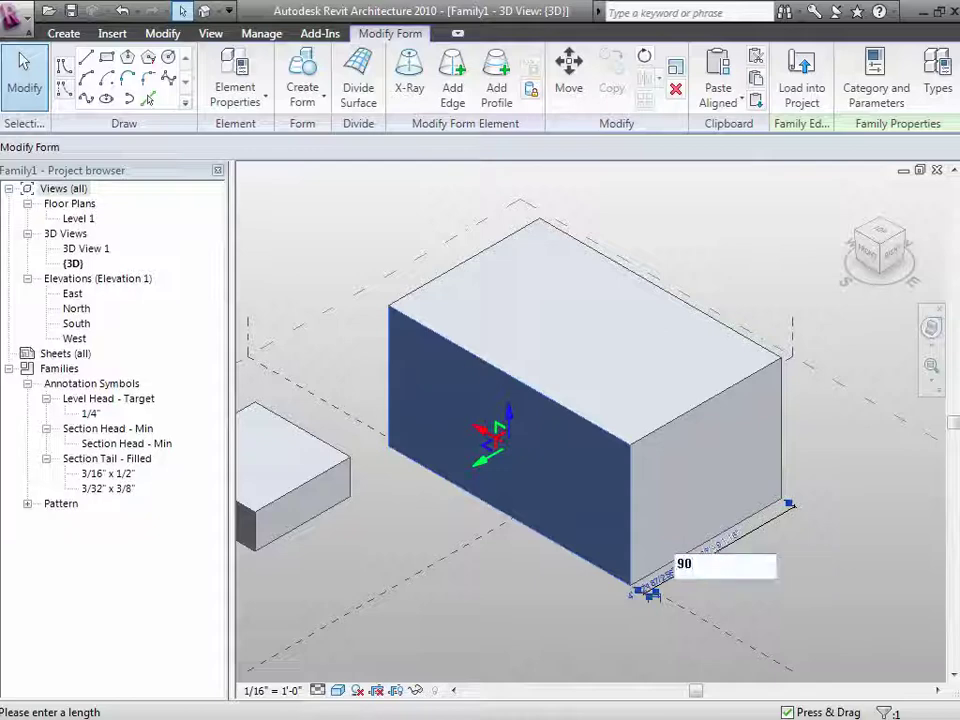
key(Return)
click(770, 622)
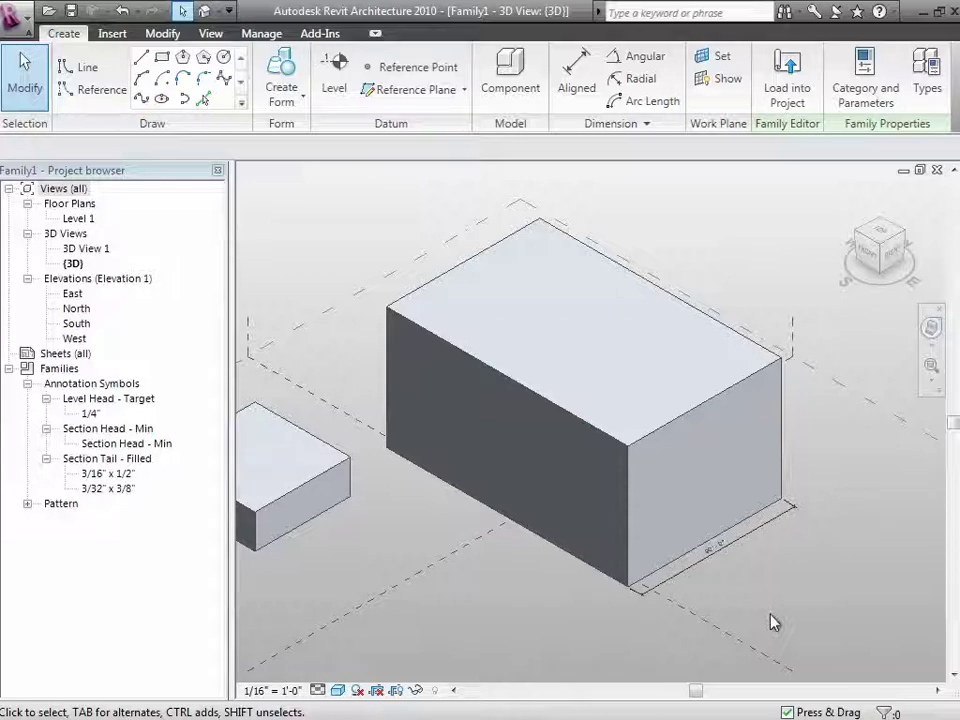
Step: Raise the box's top edge and push its right top edge outward
click(731, 392)
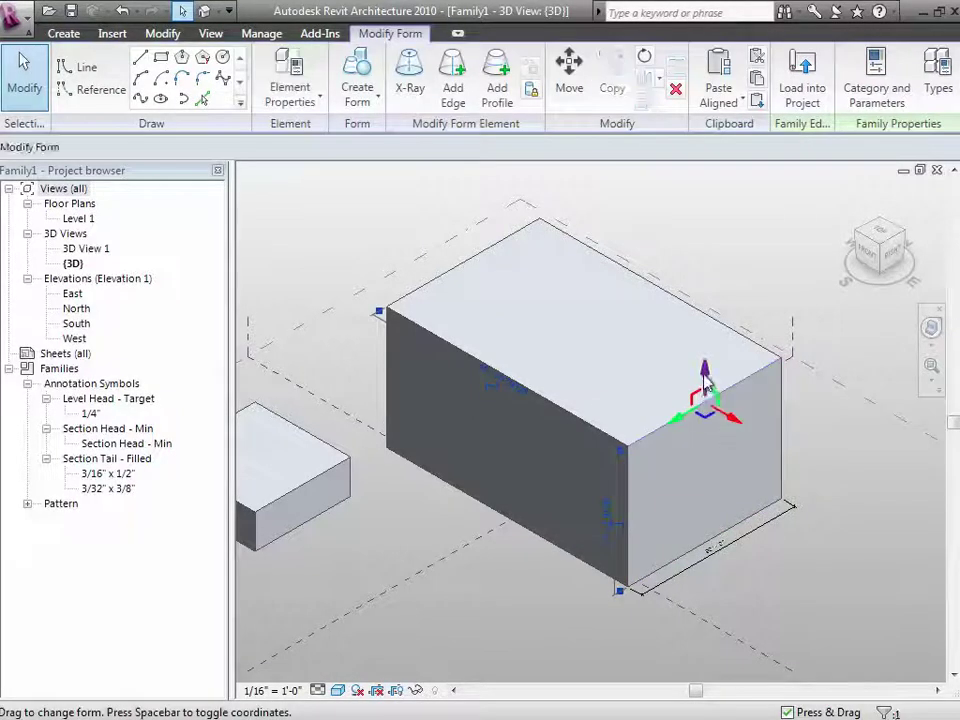
drag(704, 385, 705, 262)
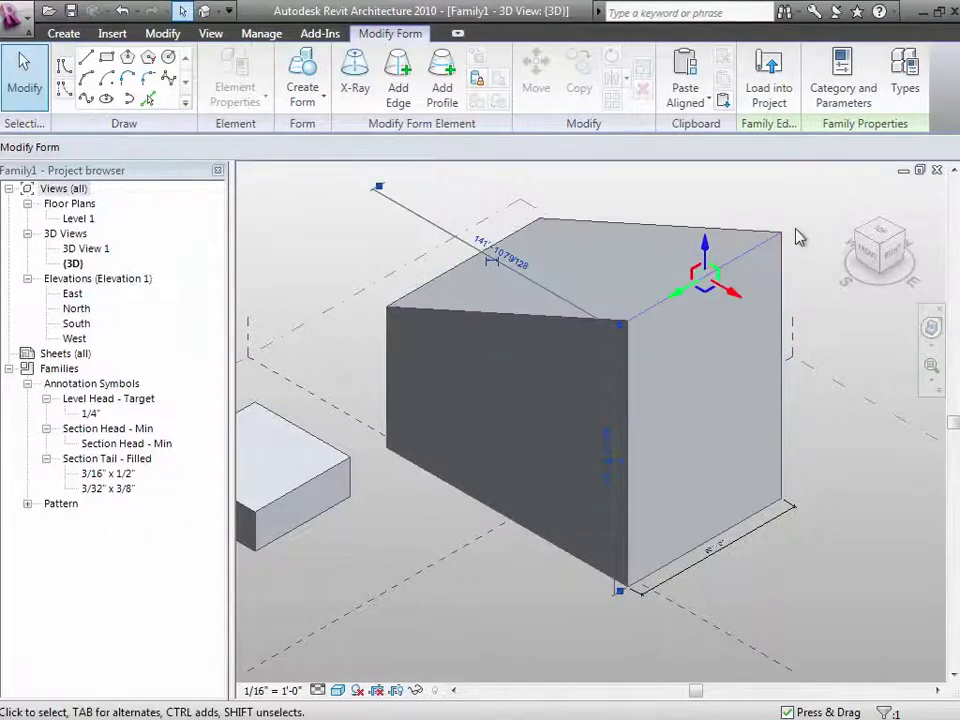
click(803, 223)
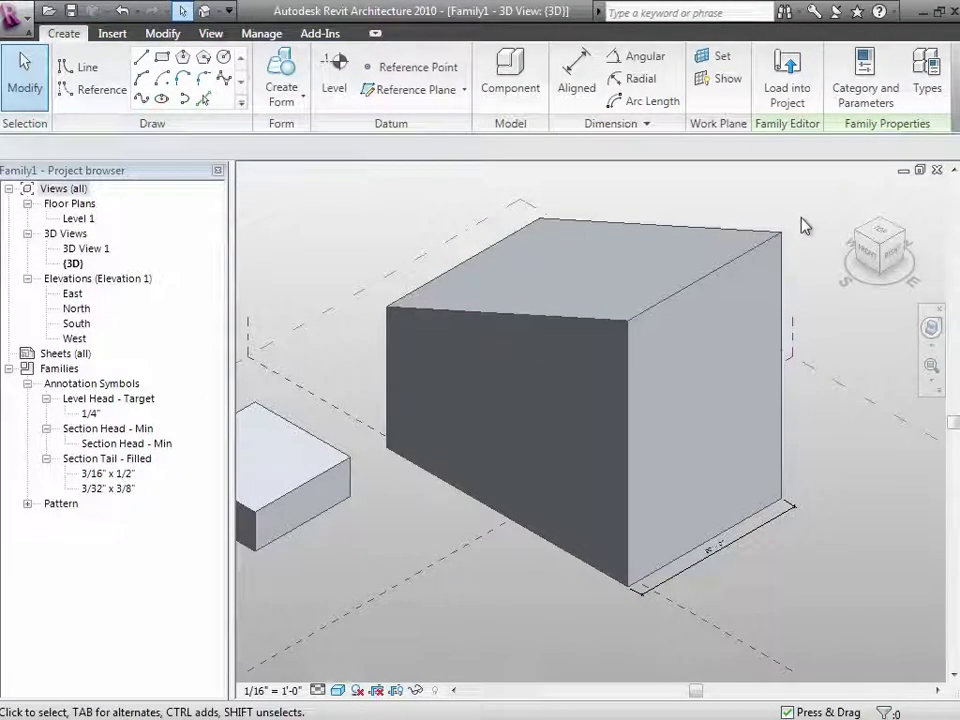
click(704, 290)
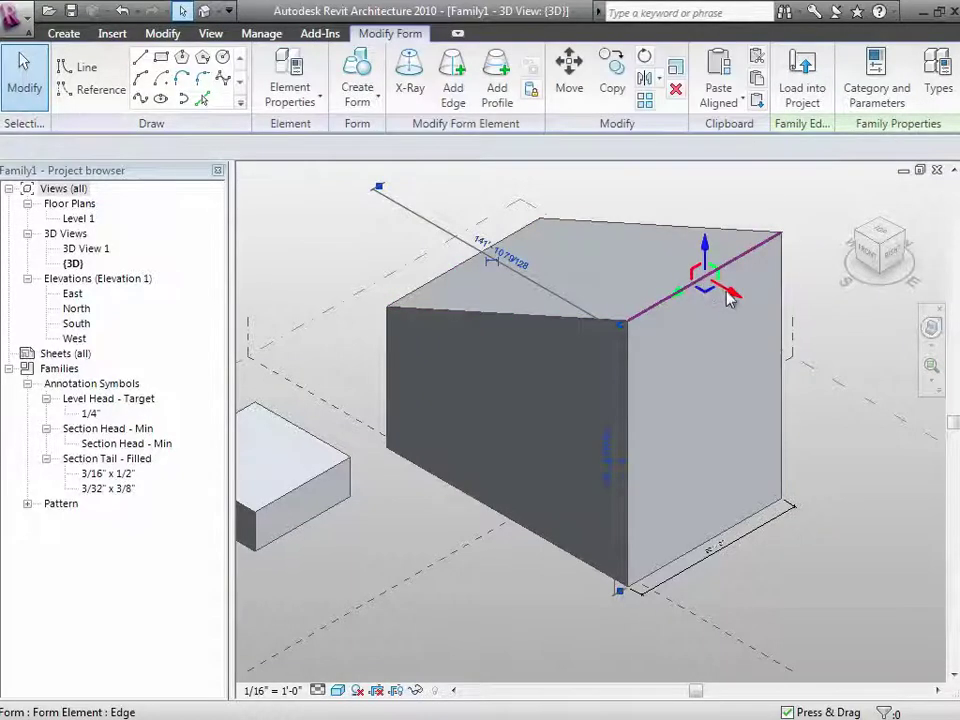
drag(731, 294, 786, 339)
key(Escape)
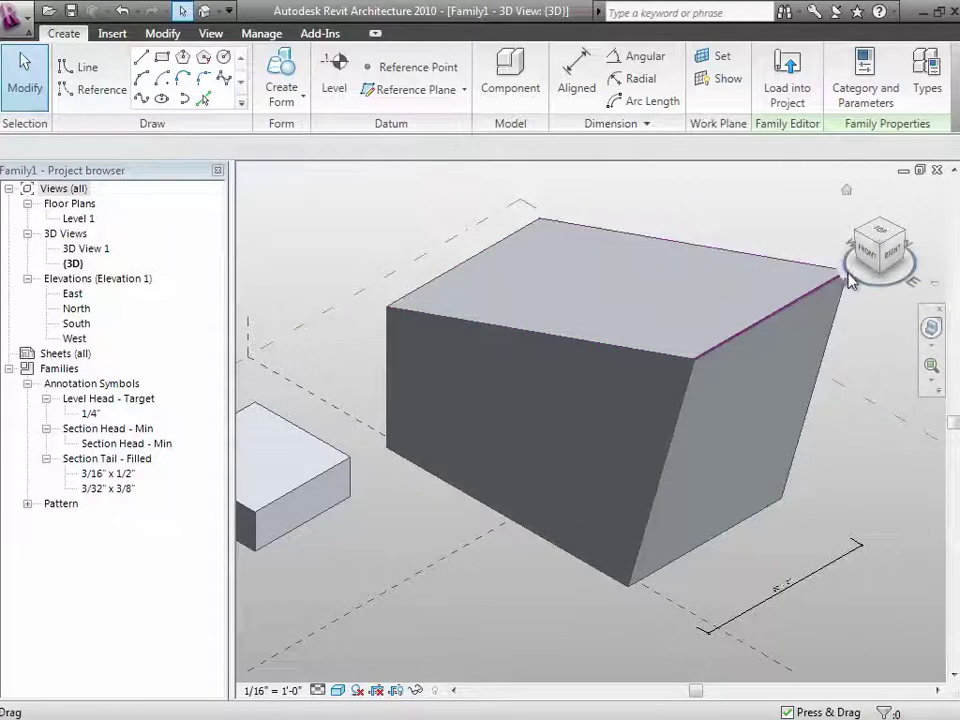
Step: Shift the front top corner, delete the invalid dimensions, and lift the corner upward
click(696, 363)
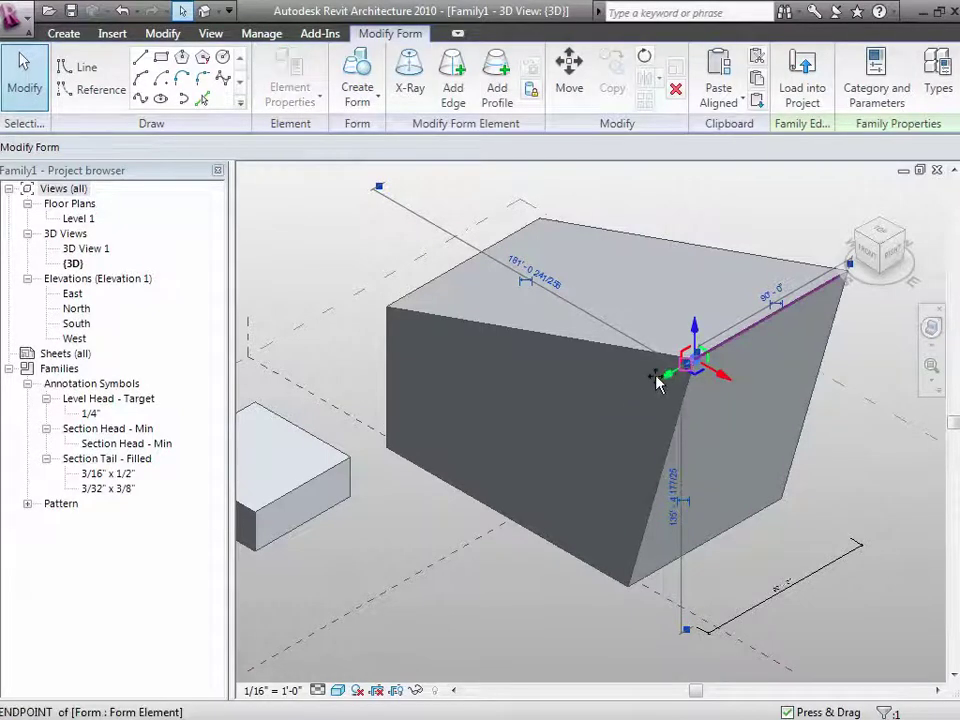
drag(654, 381, 622, 395)
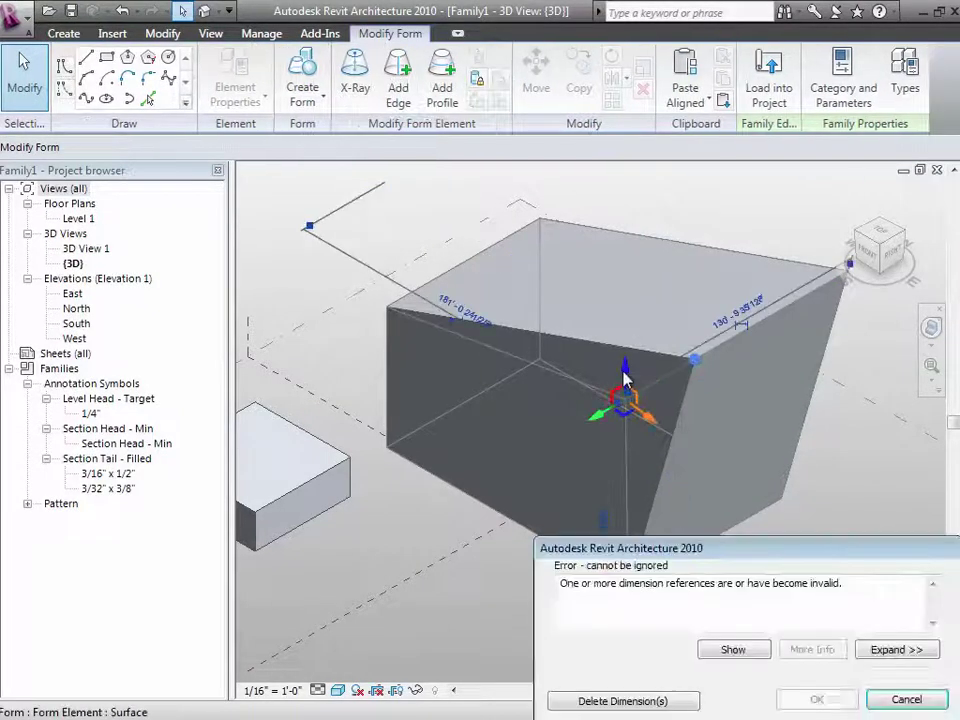
click(656, 701)
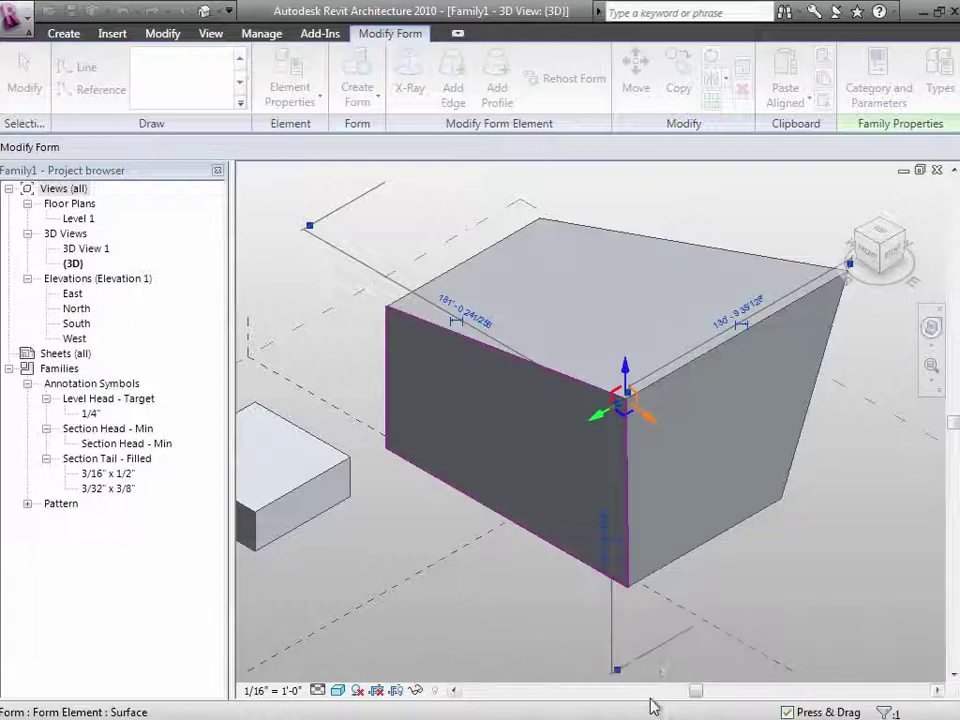
click(626, 386)
drag(612, 311, 611, 268)
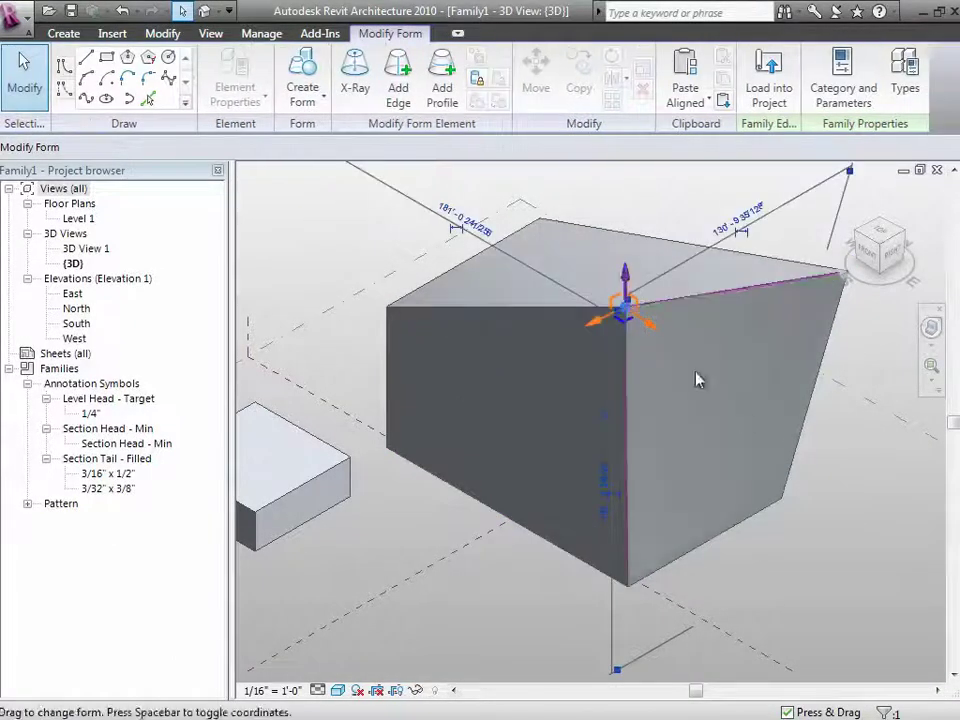
Step: Orbit around the reshaped form, zoom out, and select the Level 1 plane
click(931, 360)
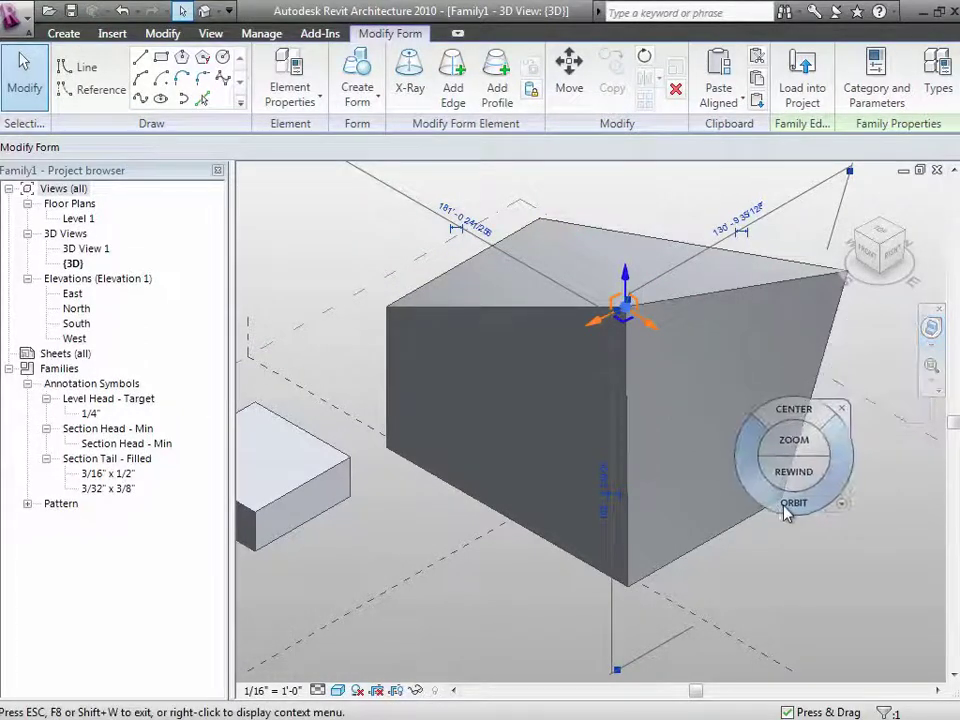
drag(789, 508, 800, 548)
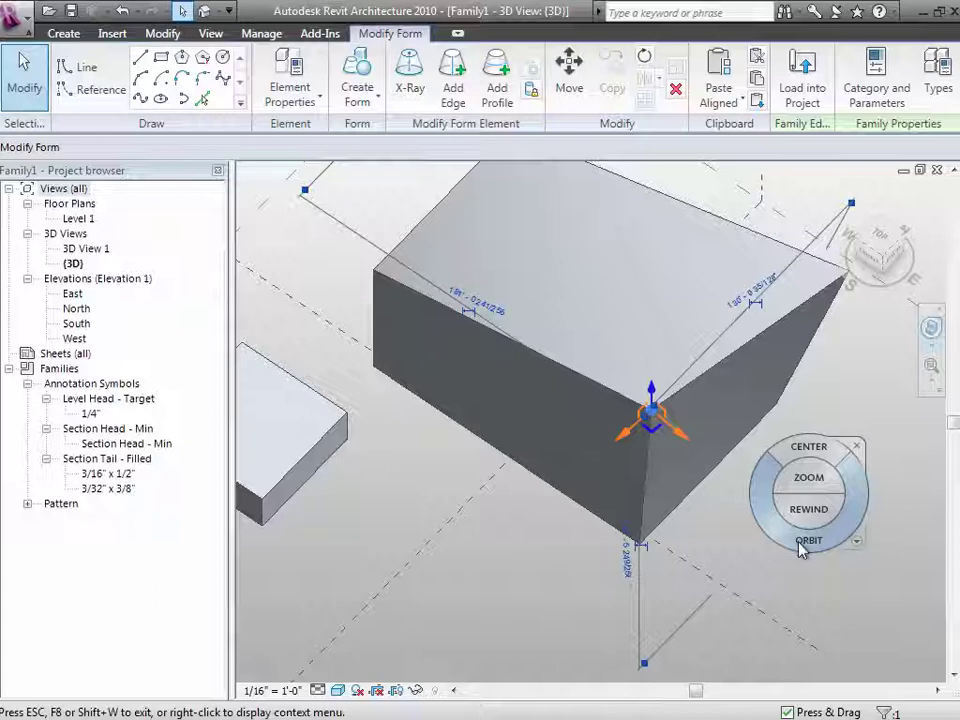
key(Escape)
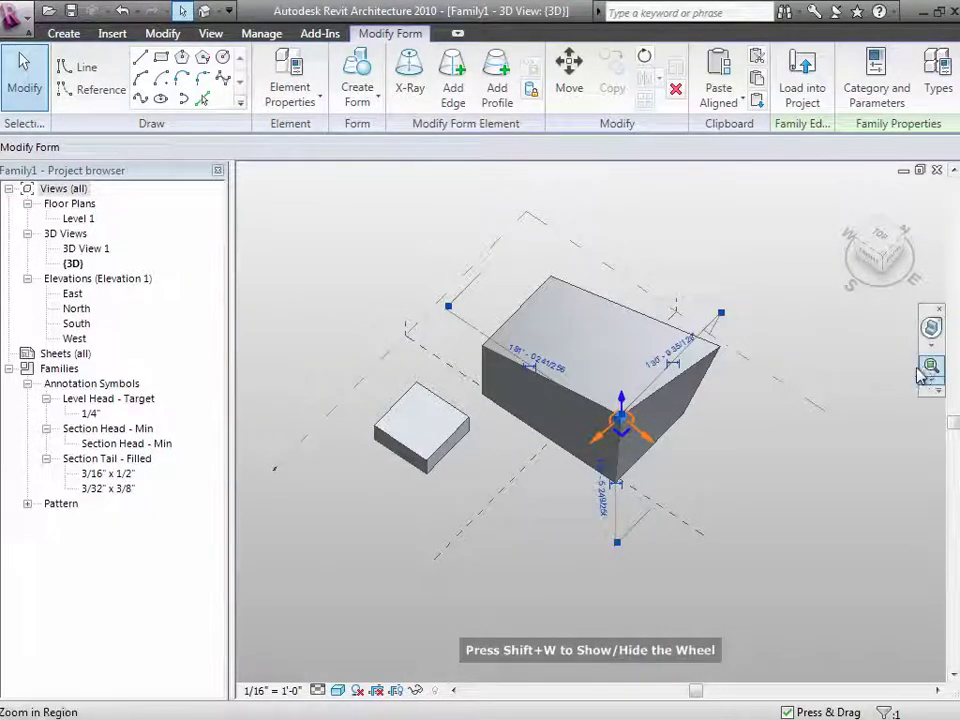
click(820, 414)
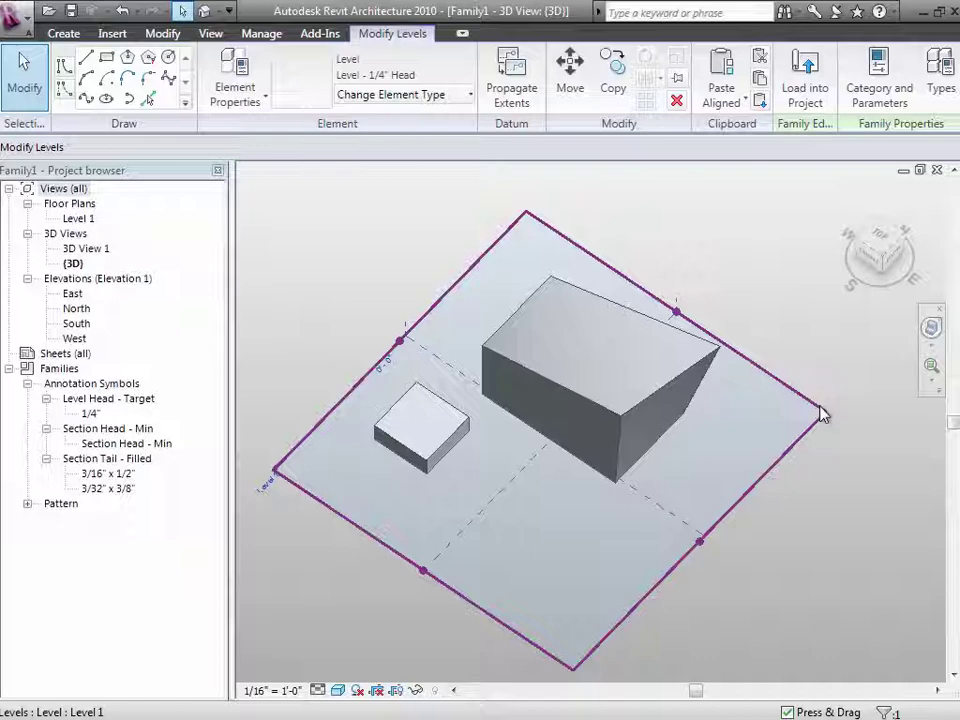
Step: Orbit the view around the model and clear the Level 1 plane selection
click(931, 330)
mouse_move(677, 493)
mouse_down()
mouse_move(677, 437)
mouse_move(632, 439)
mouse_move(467, 386)
mouse_move(480, 434)
mouse_move(581, 461)
mouse_move(662, 463)
mouse_move(710, 451)
mouse_move(647, 489)
mouse_move(677, 480)
mouse_up()
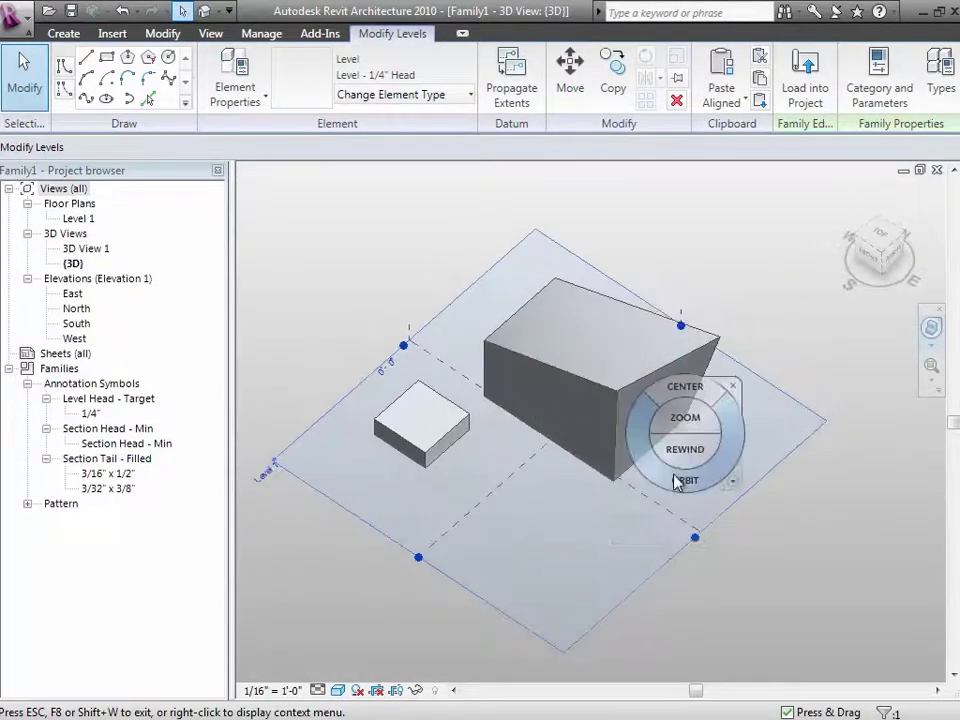
key(Escape)
click(24, 88)
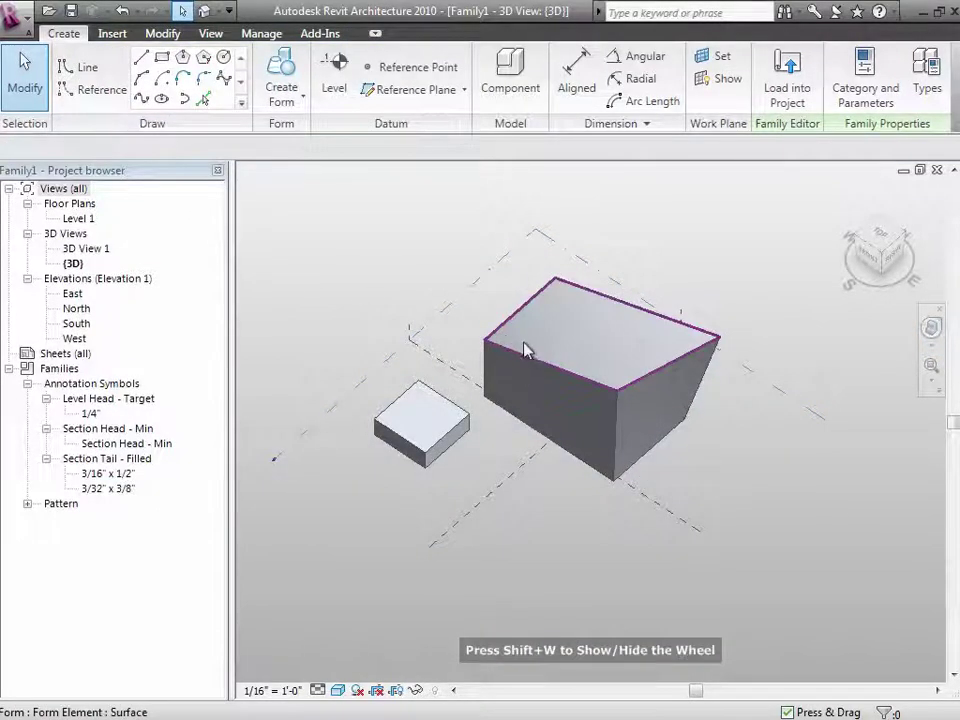
Step: Select the entire distorted form, delete it, and display the current work plane
key(Tab)
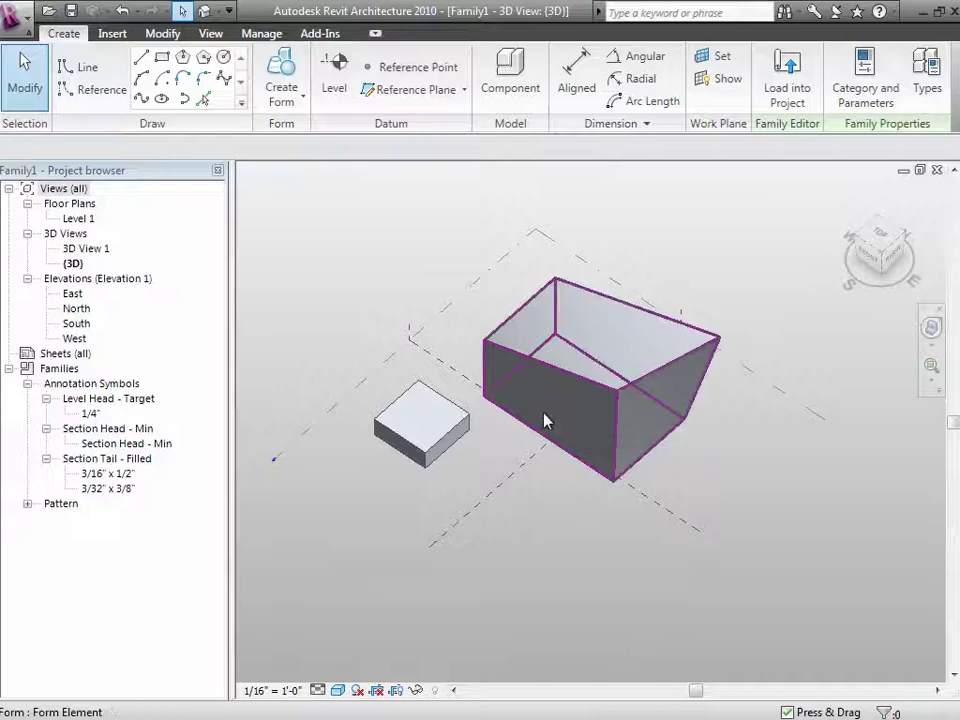
click(545, 420)
key(Delete)
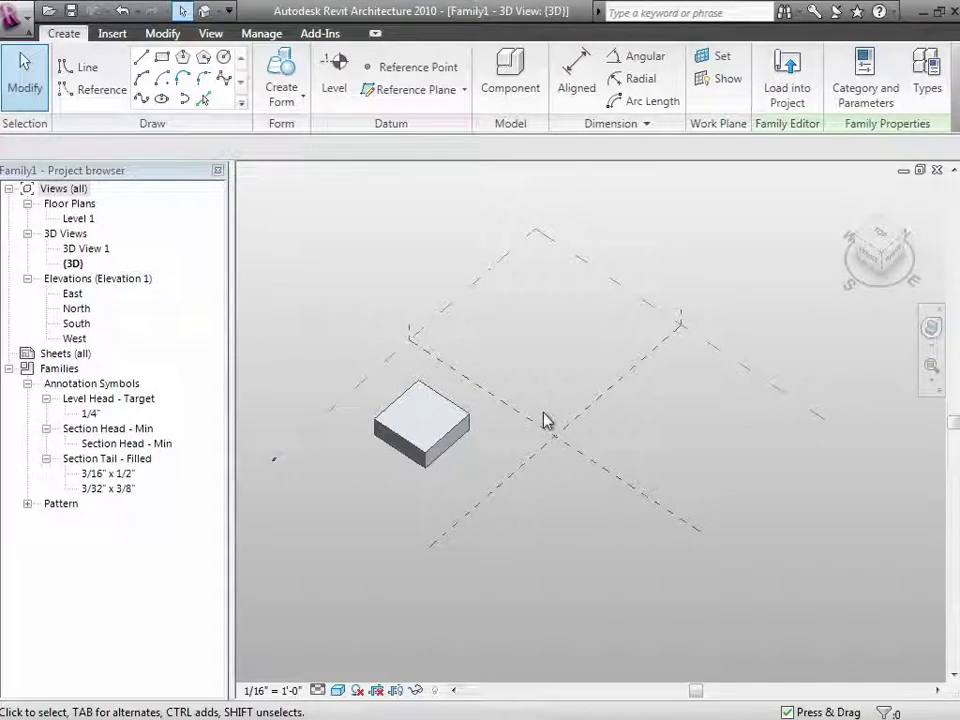
click(720, 80)
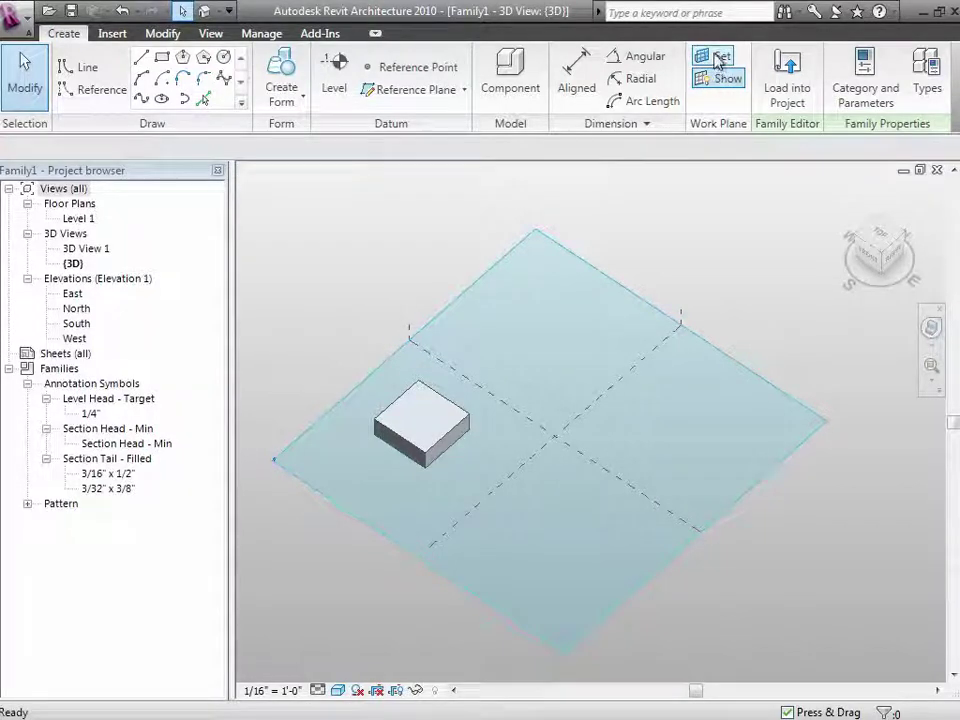
Step: Set the work plane to Reference Plane : Center (Front/Back)
click(717, 58)
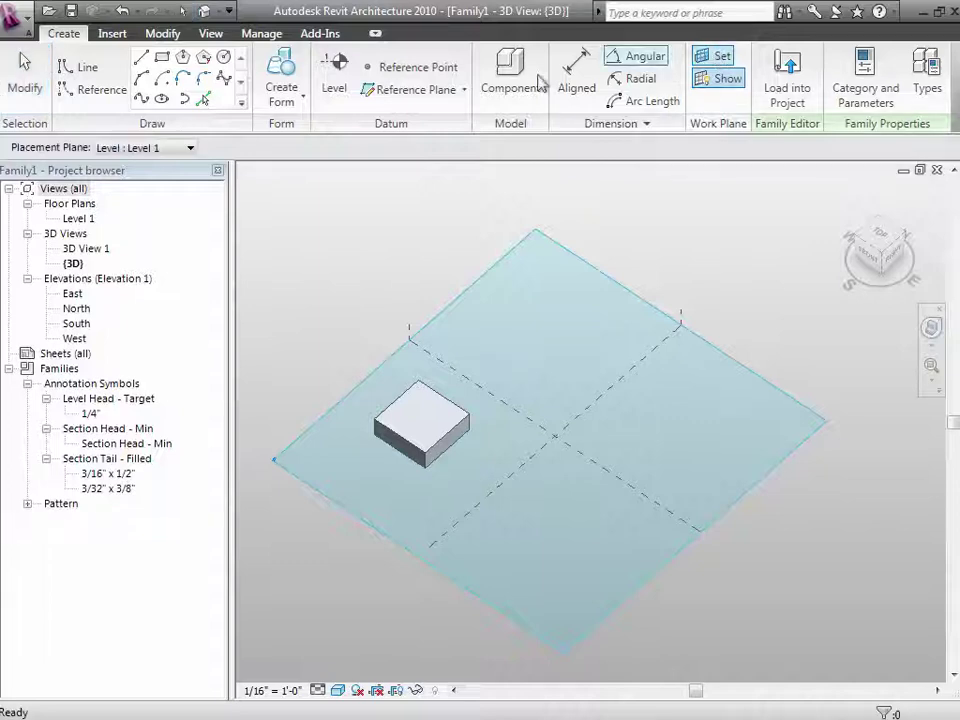
click(184, 148)
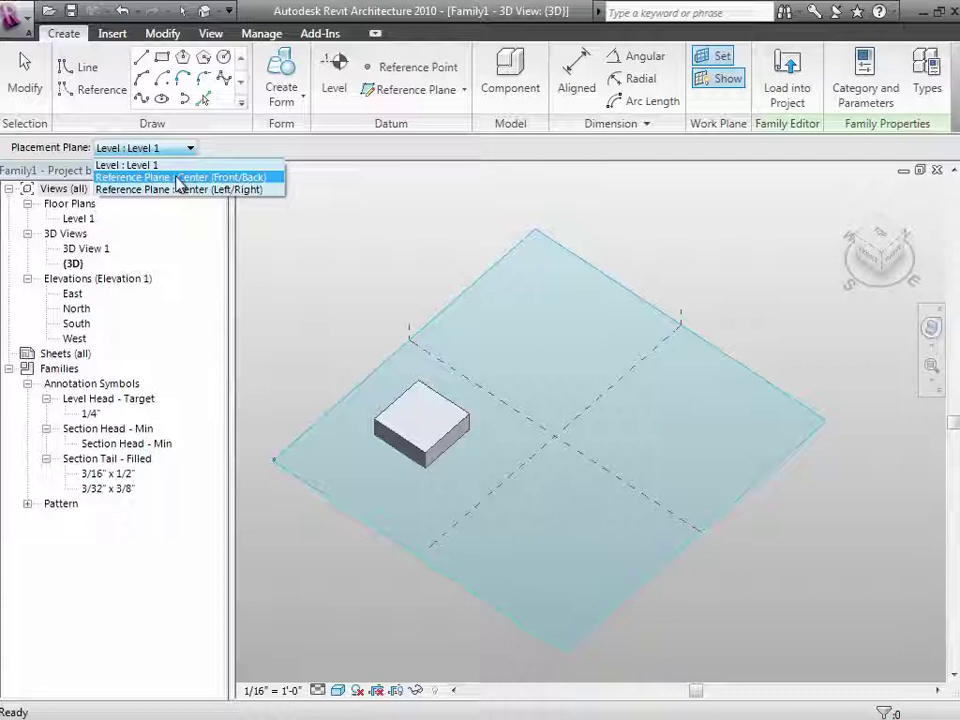
click(177, 178)
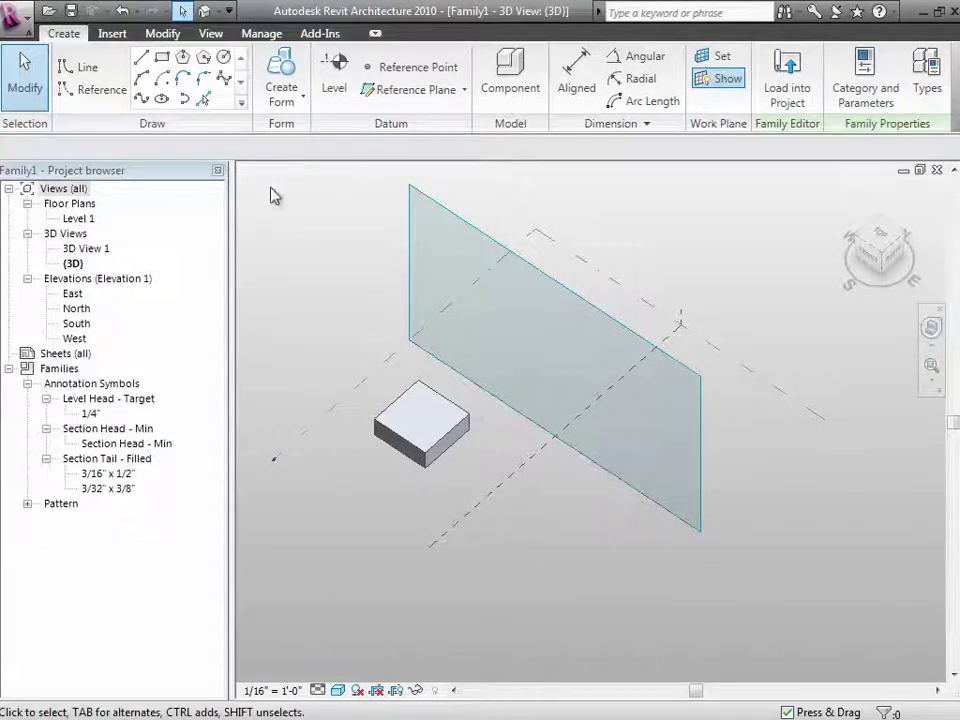
Step: Draw a small upright rectangle on the Center (Front/Back) plane
click(162, 58)
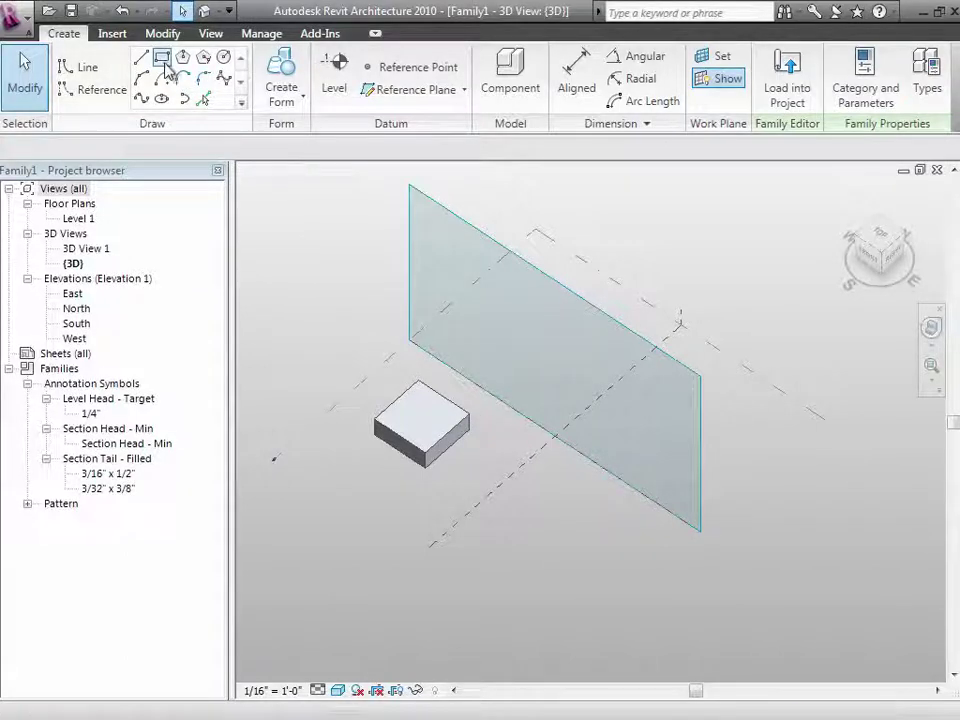
click(505, 332)
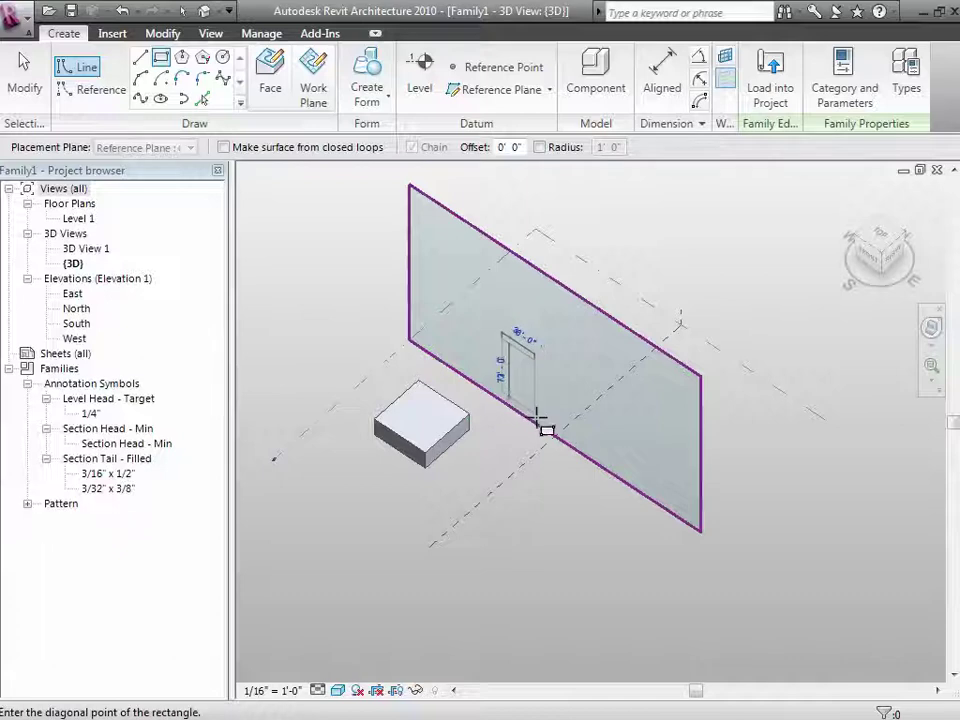
click(558, 438)
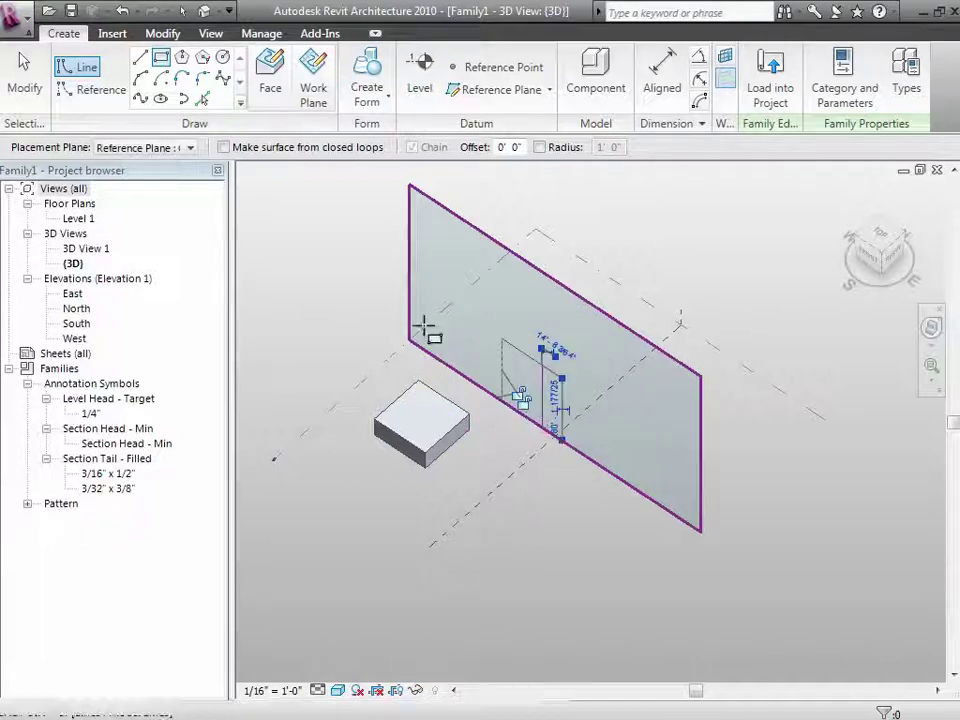
click(24, 88)
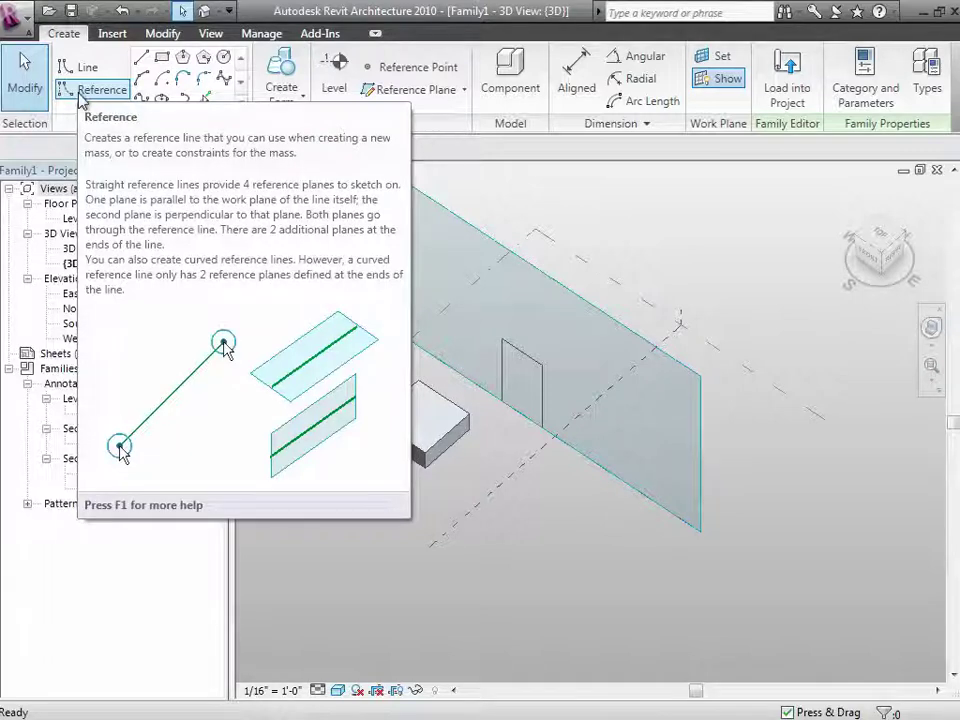
Step: Draw a vertical reference line beside the rectangle, then select the rectangle profile
click(82, 91)
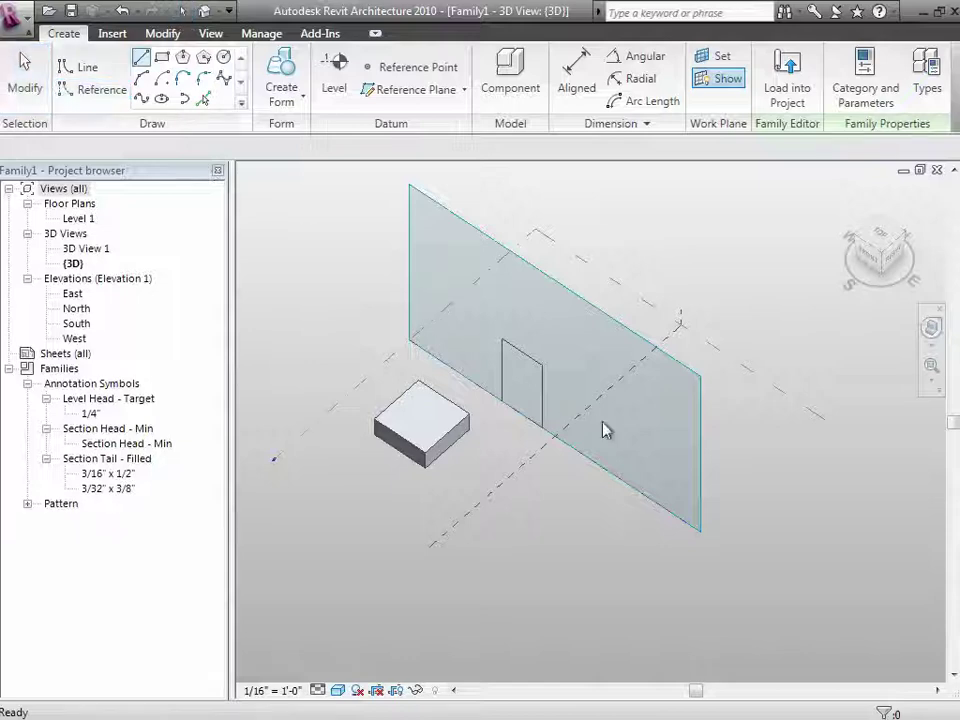
click(583, 452)
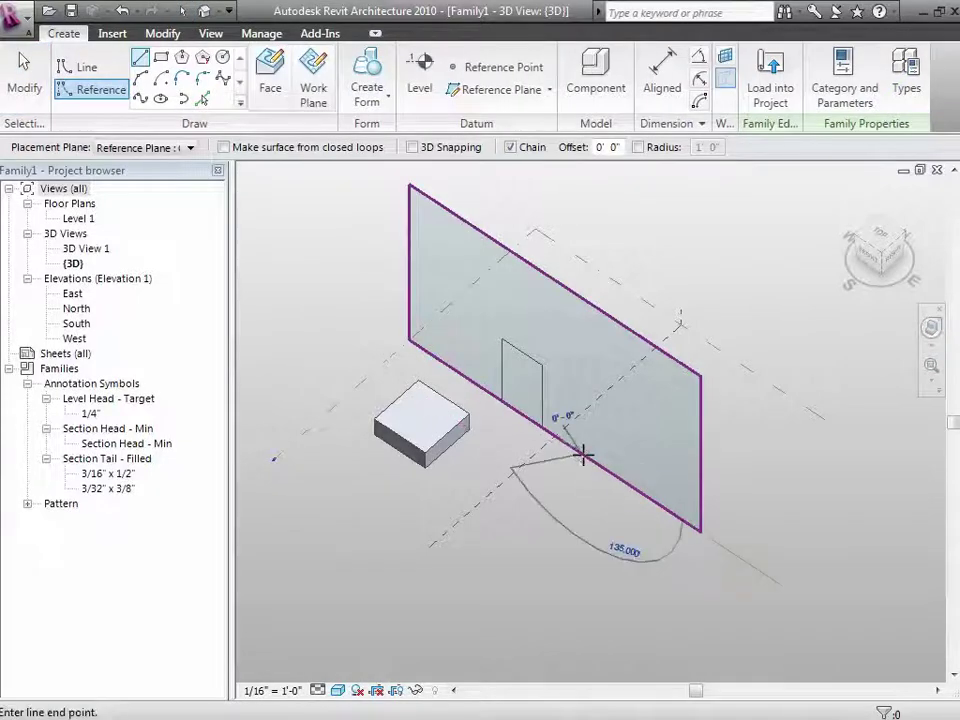
click(583, 325)
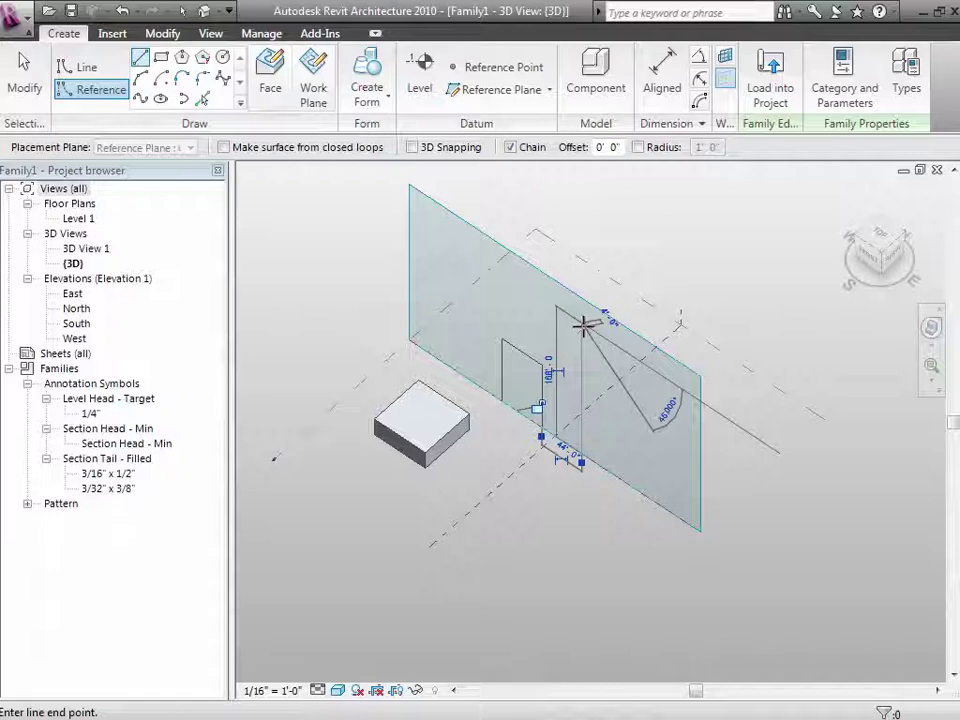
click(35, 90)
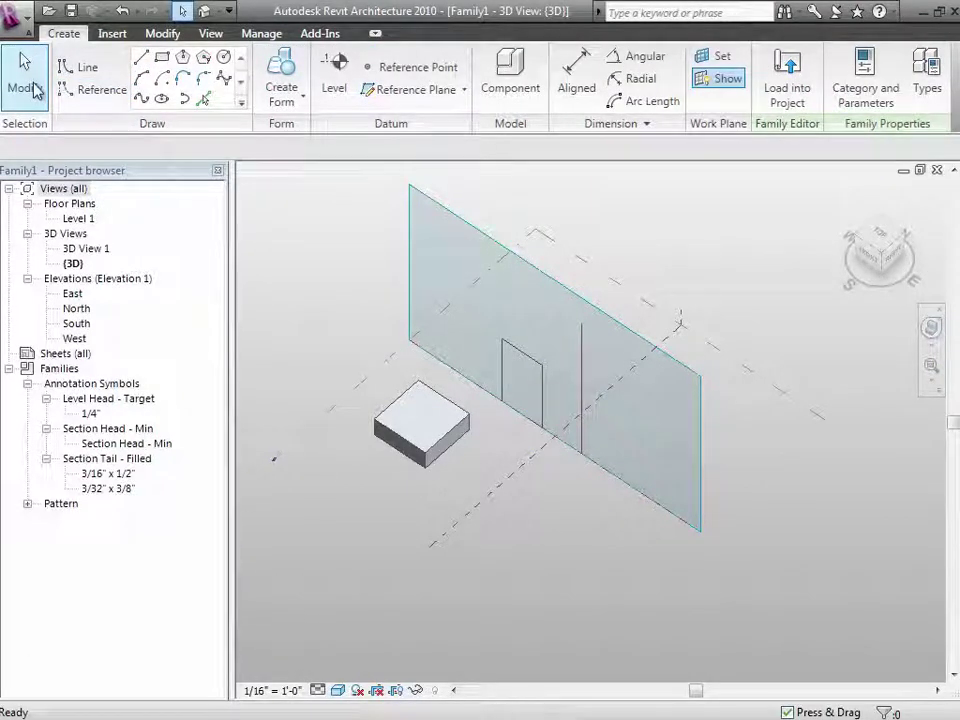
click(531, 369)
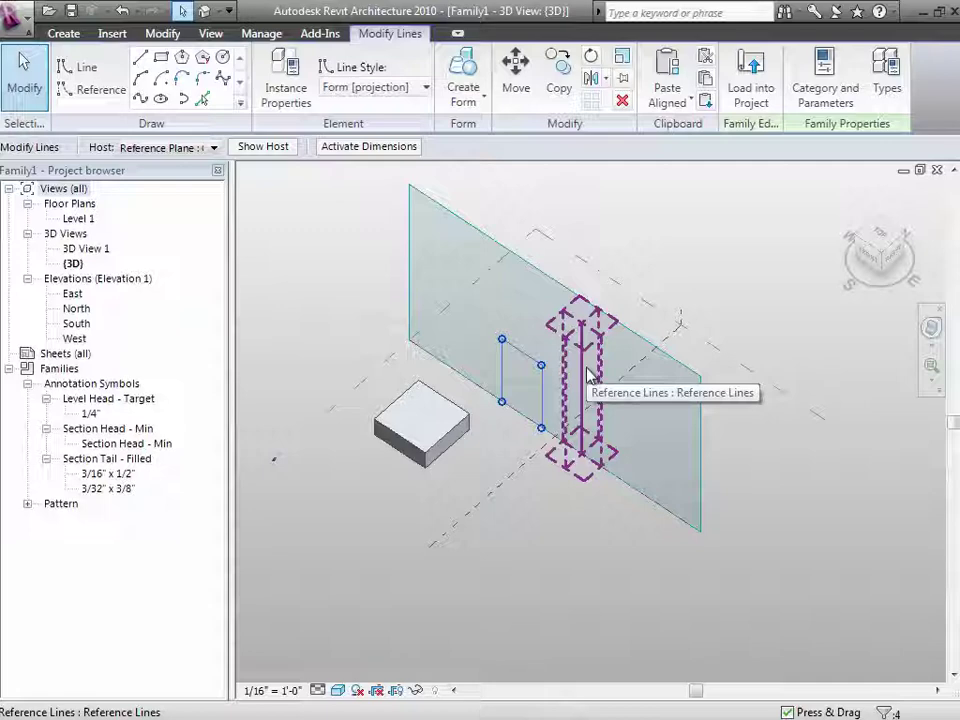
Step: Add the reference line to the selection and revolve the rectangle around it into a ring
ctrl+click(590, 375)
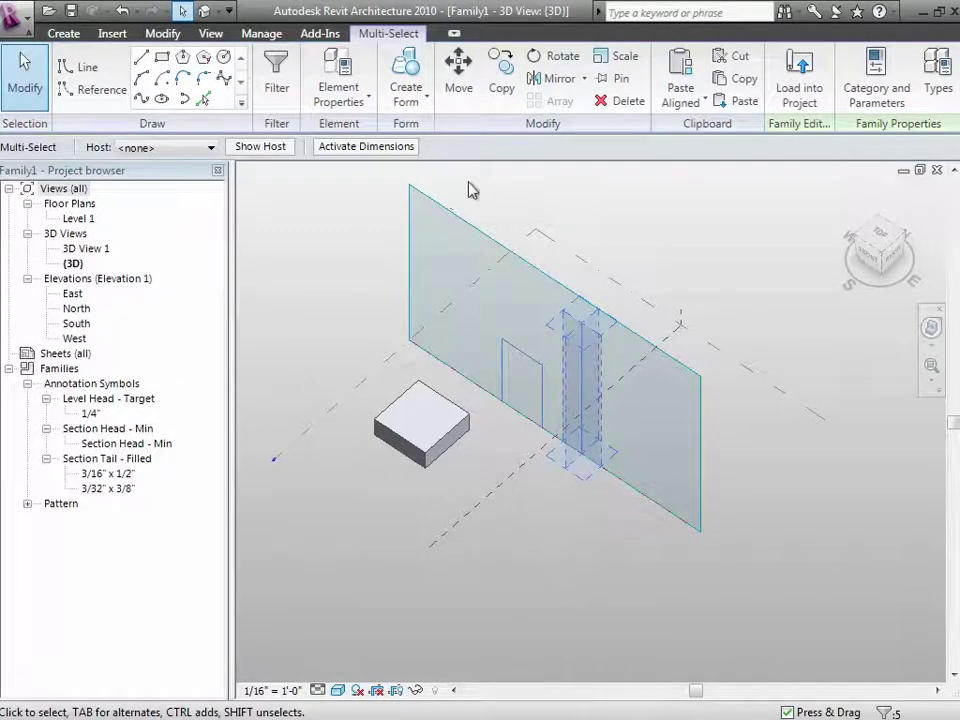
click(424, 107)
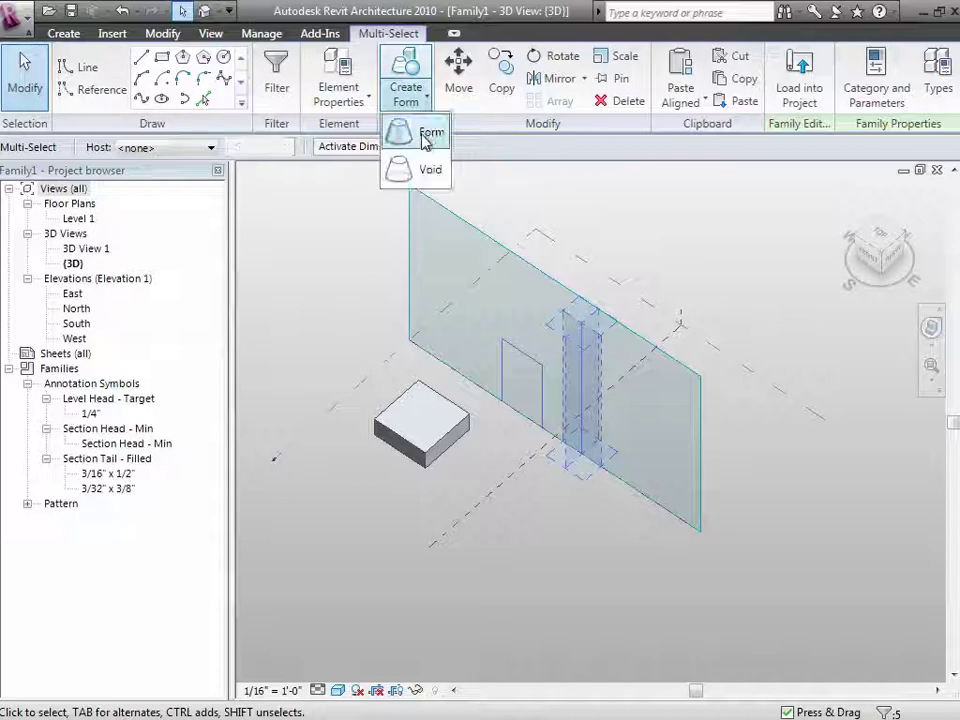
click(424, 137)
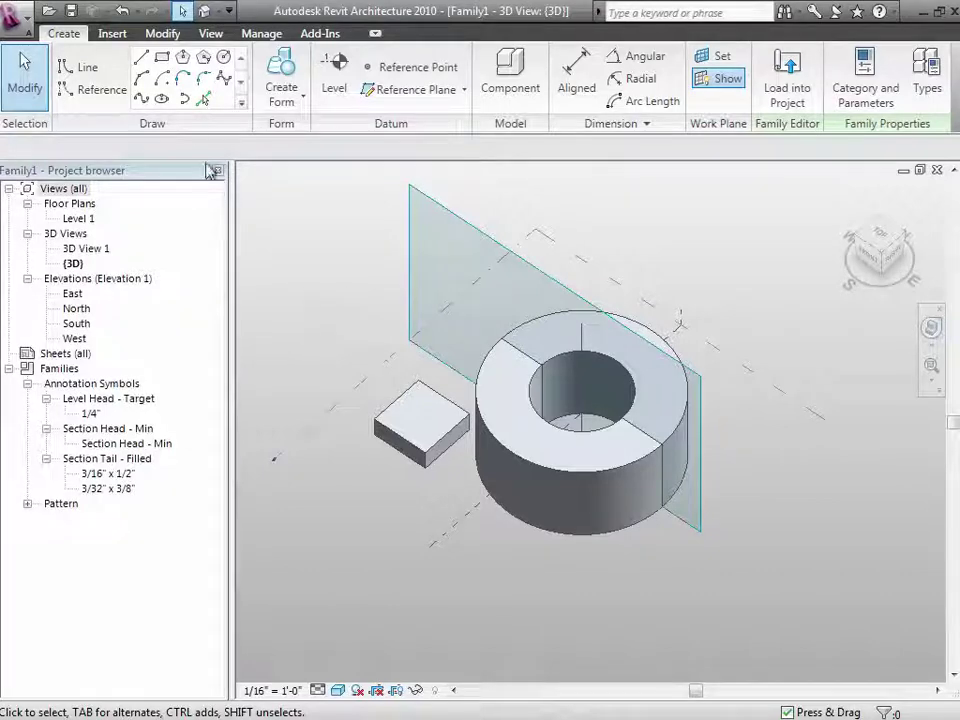
Step: Sketch a closed angled line profile beside the ring on the vertical plane
click(141, 57)
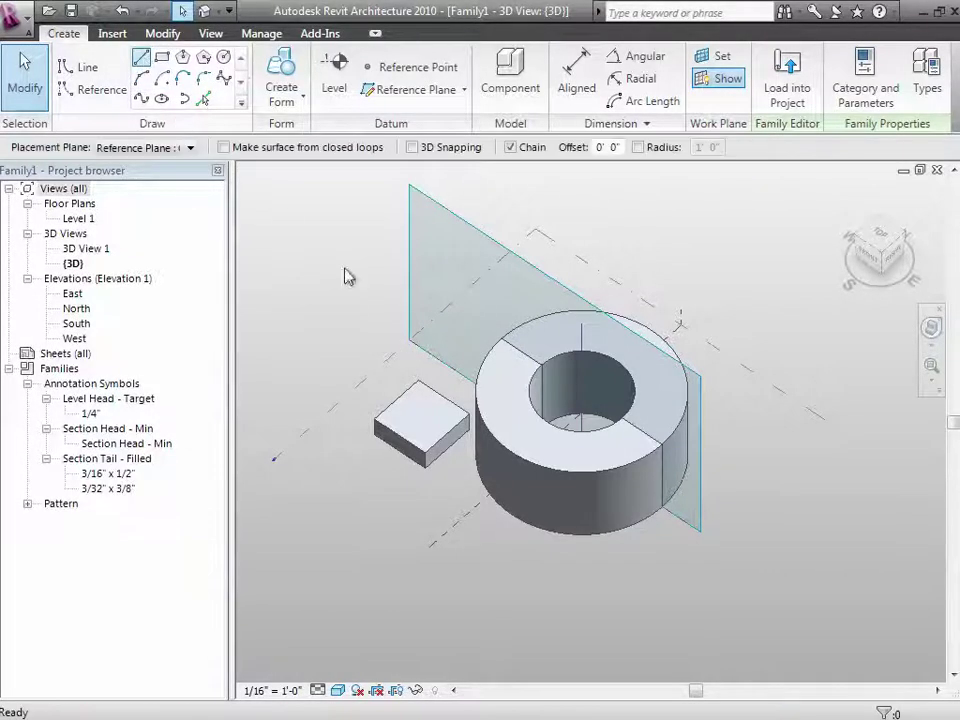
click(426, 347)
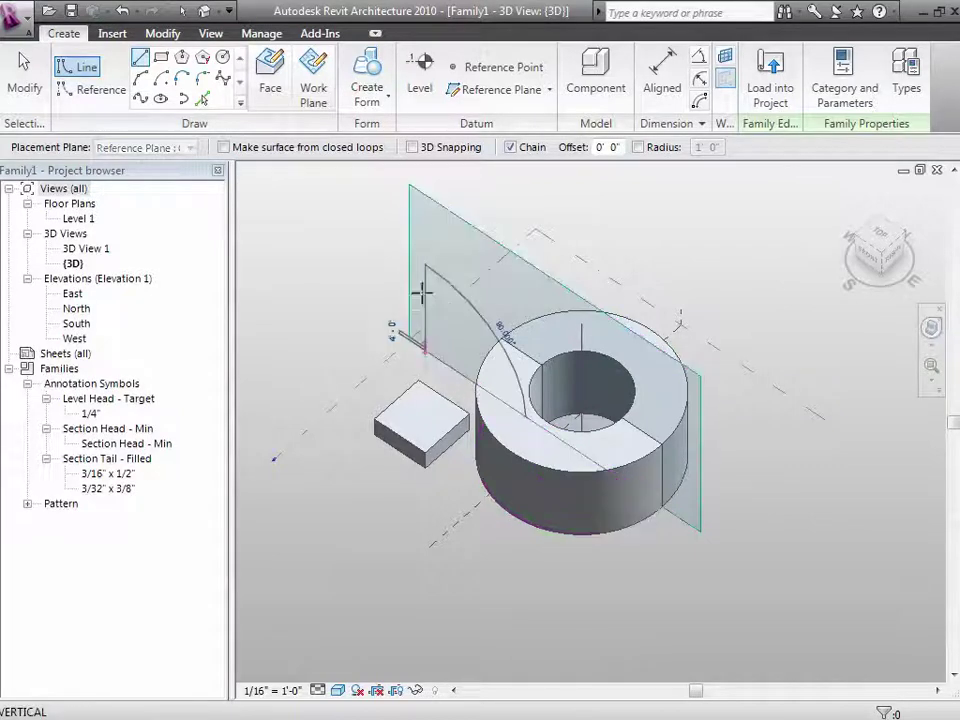
click(381, 264)
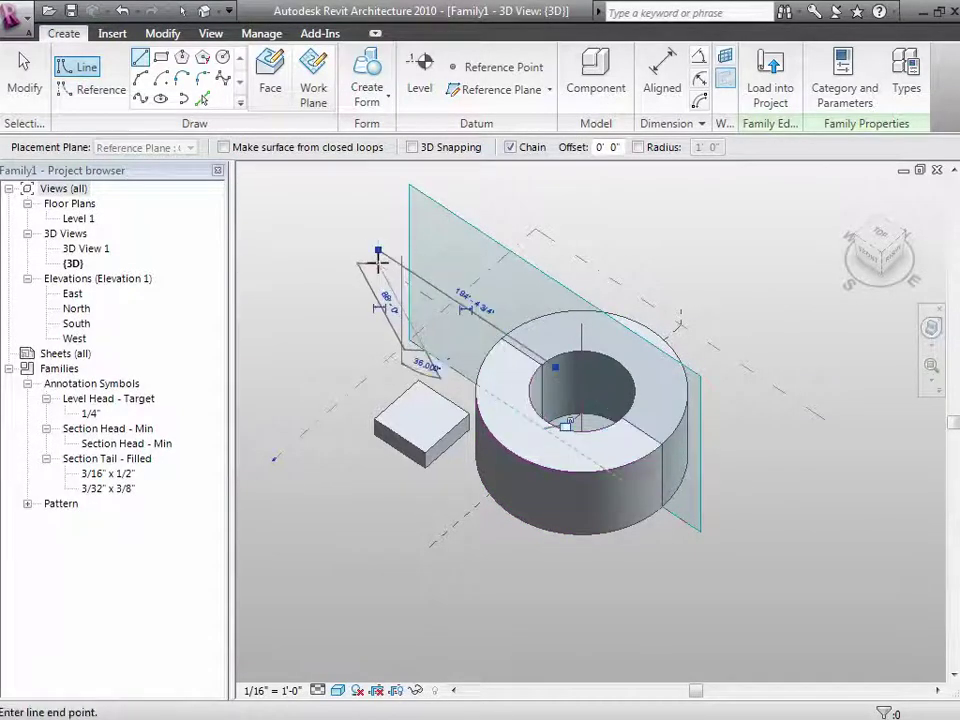
click(434, 258)
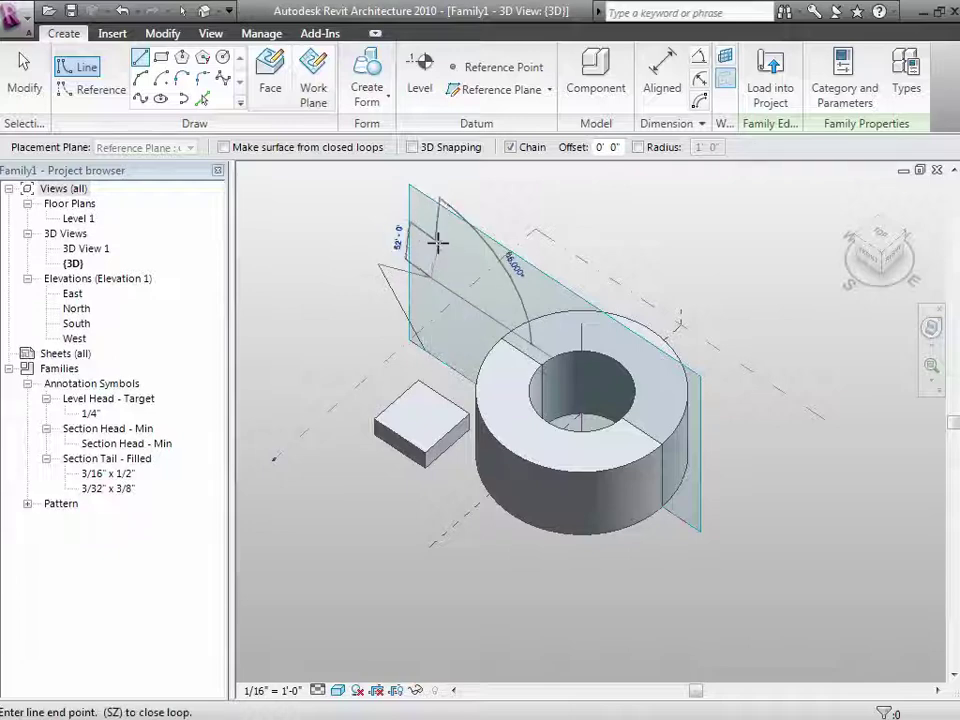
click(435, 242)
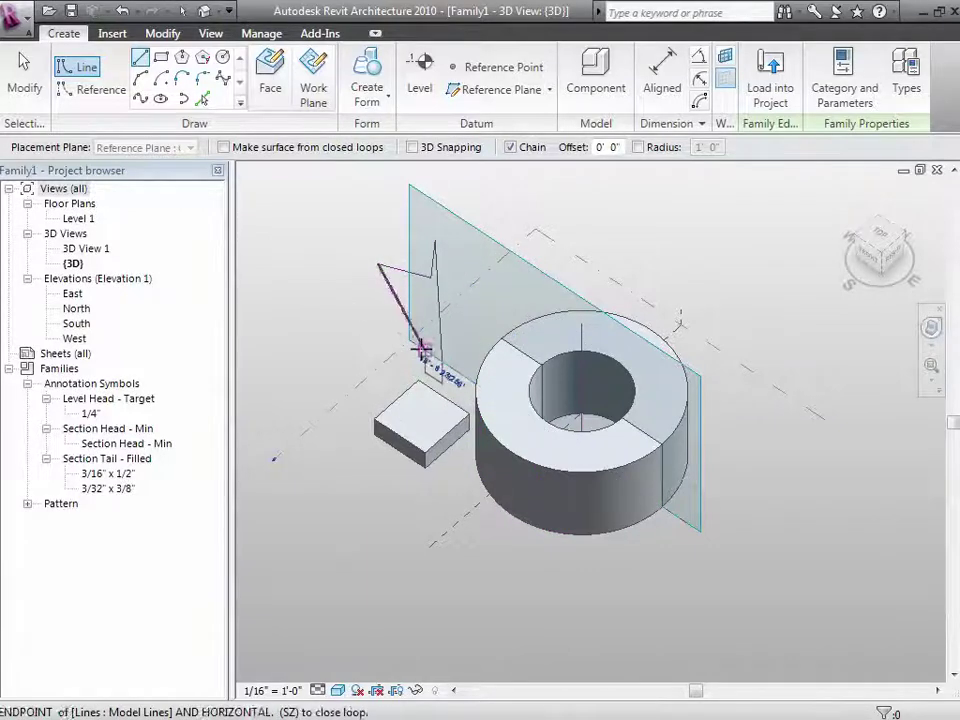
click(424, 350)
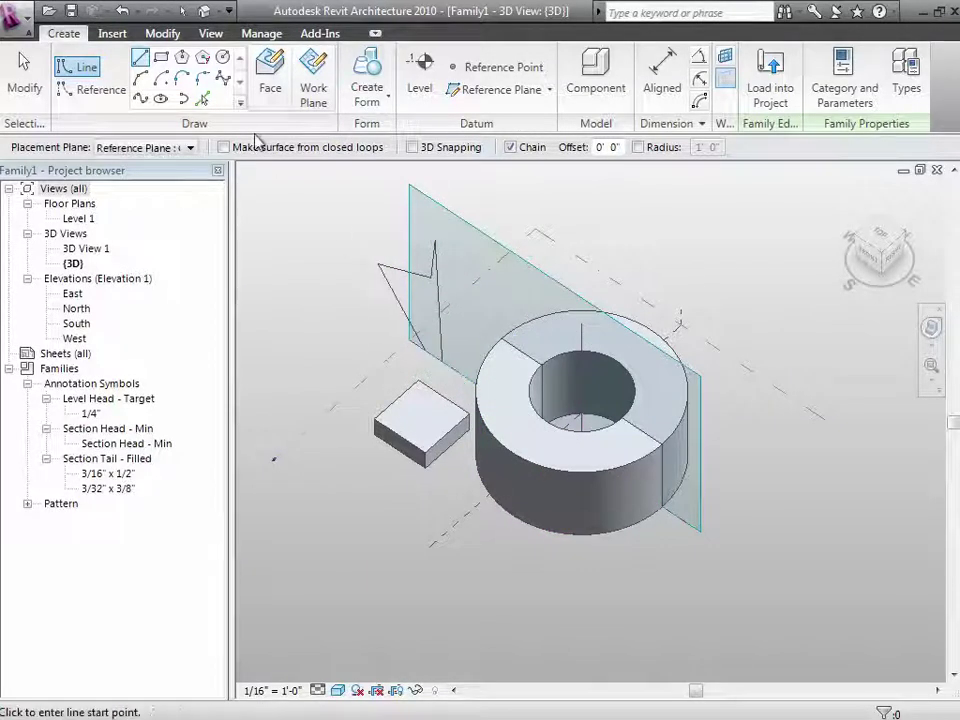
key(Escape)
Step: Draw a vertical reference line from the profile's endpoint and select it with the profile chain
click(88, 95)
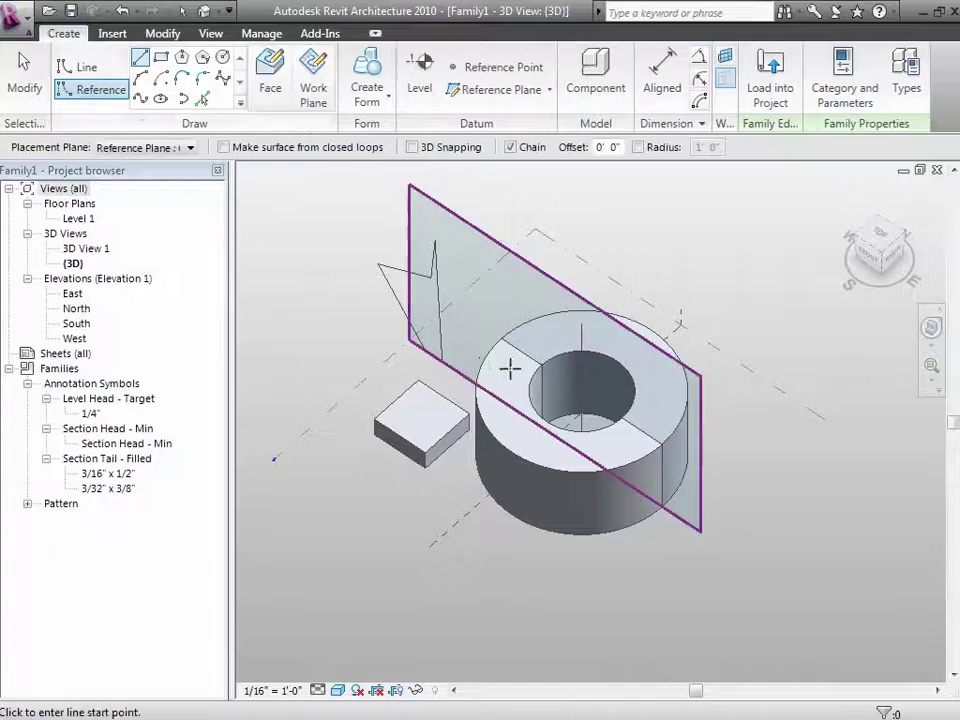
click(451, 366)
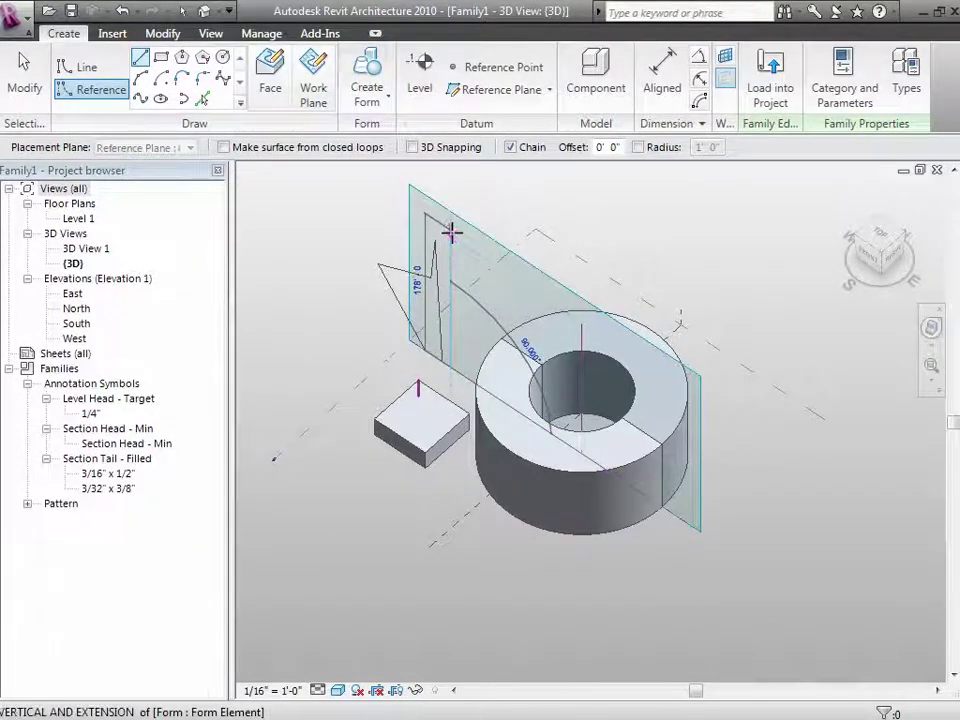
click(451, 232)
click(22, 82)
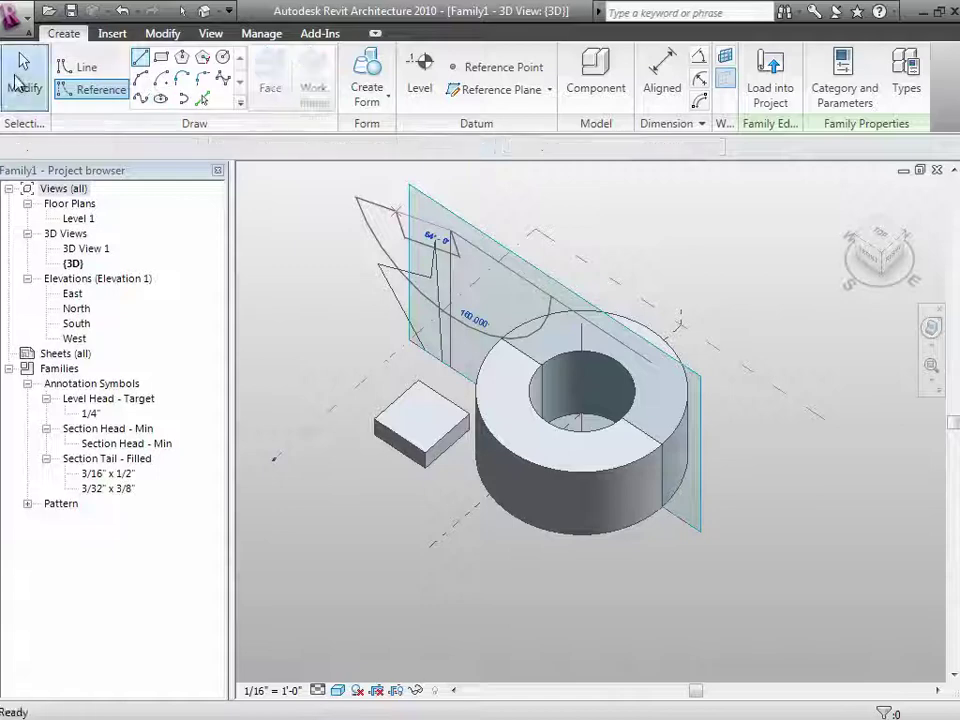
key(Tab)
click(397, 279)
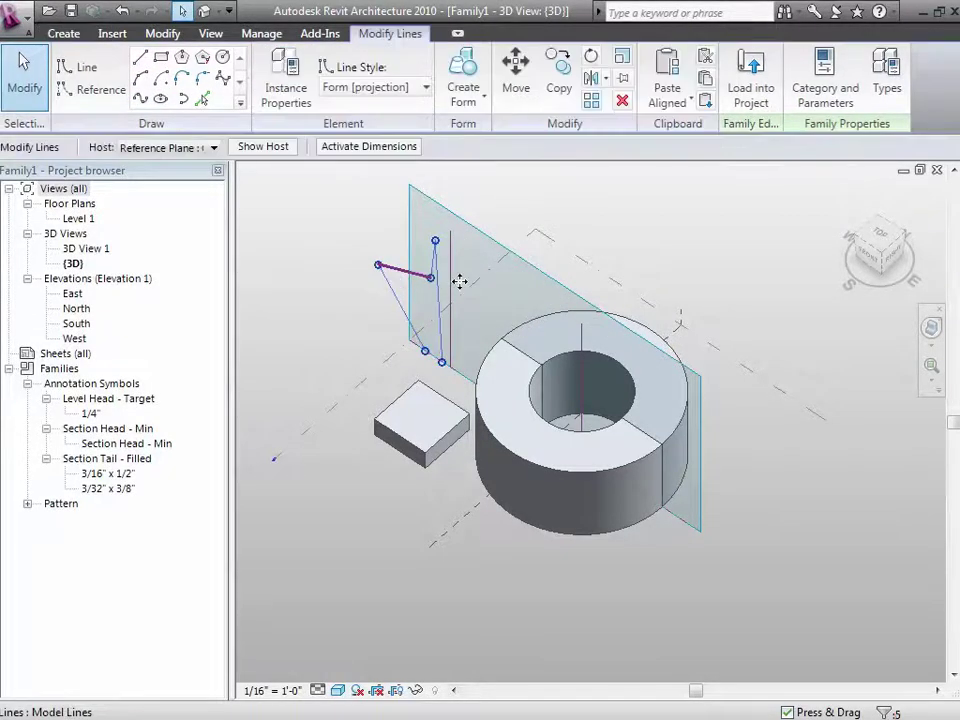
ctrl+click(455, 289)
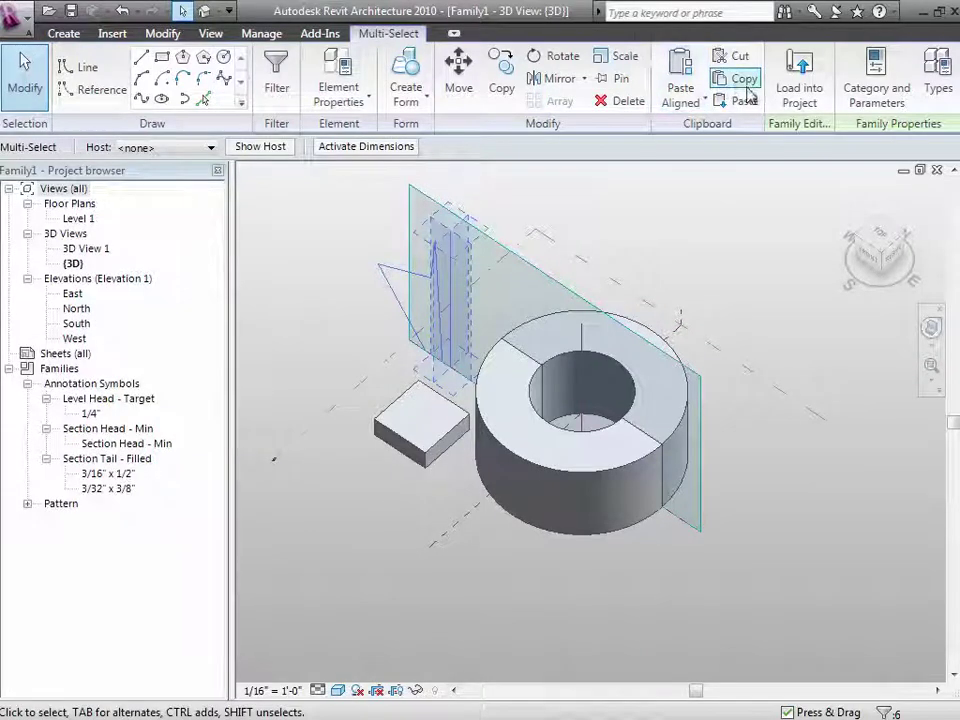
Step: Revolve the angled profile into a funnel-shaped solid form
click(428, 104)
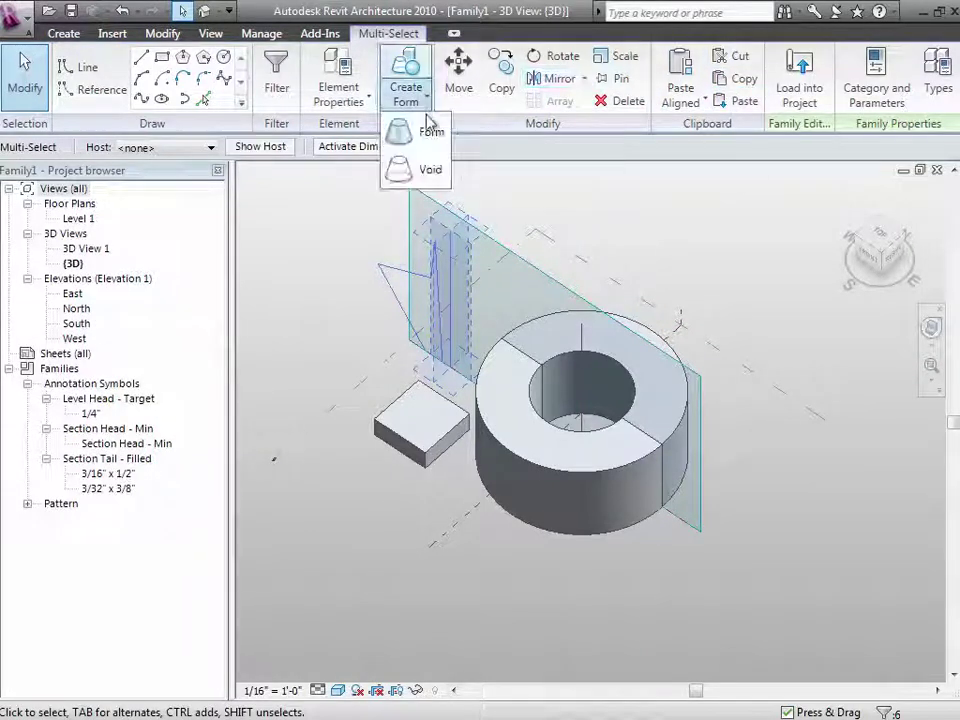
click(430, 133)
key(Escape)
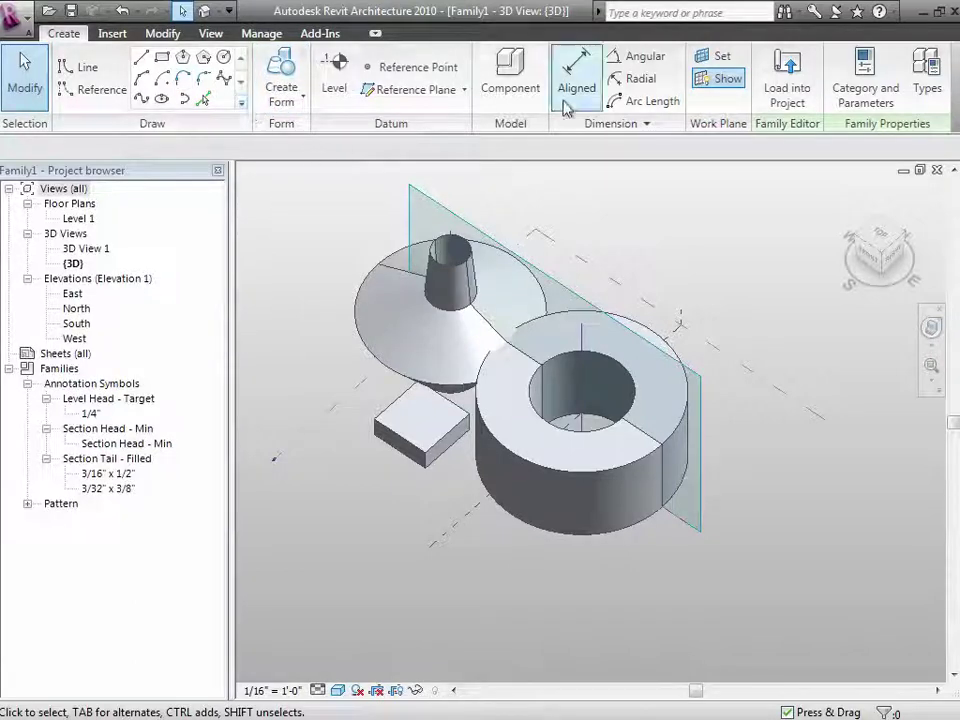
Step: Set the active work plane to Level : Level 1
click(718, 60)
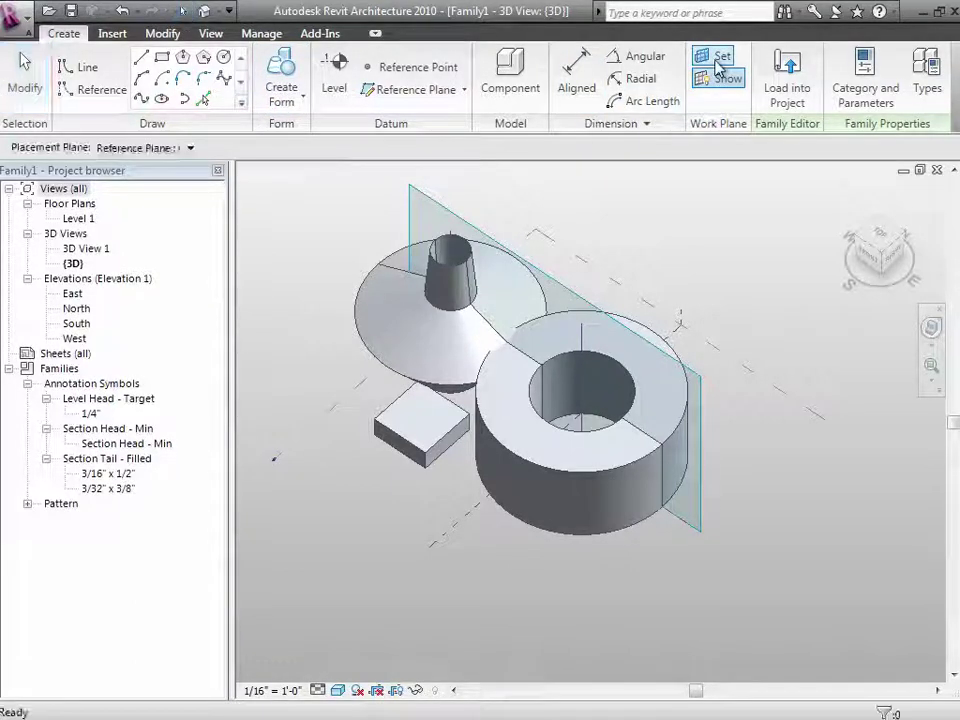
click(160, 148)
click(120, 165)
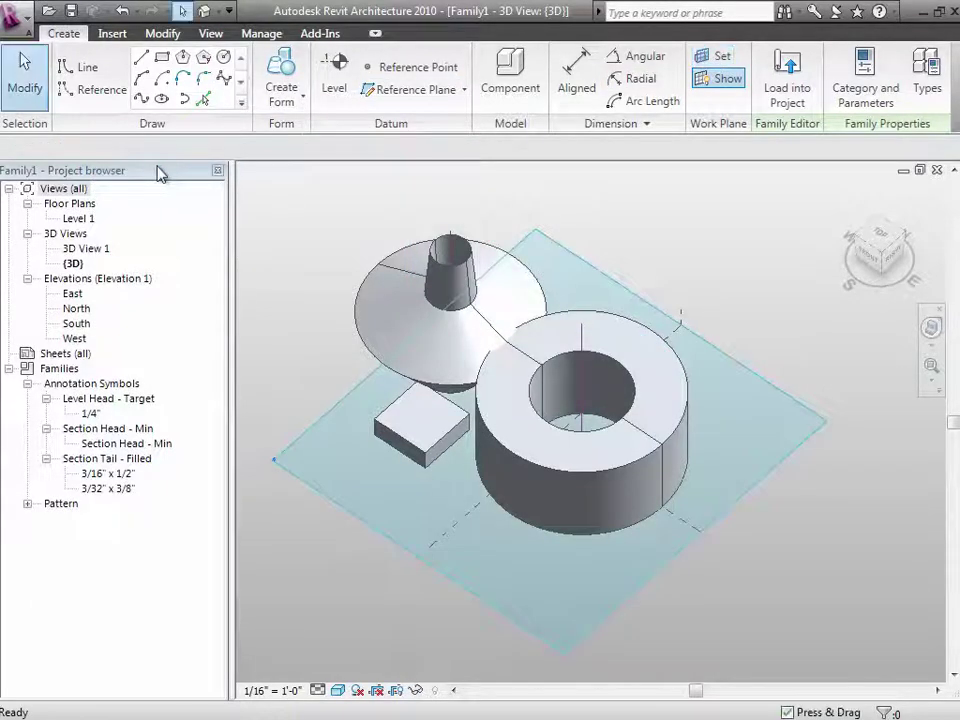
click(223, 60)
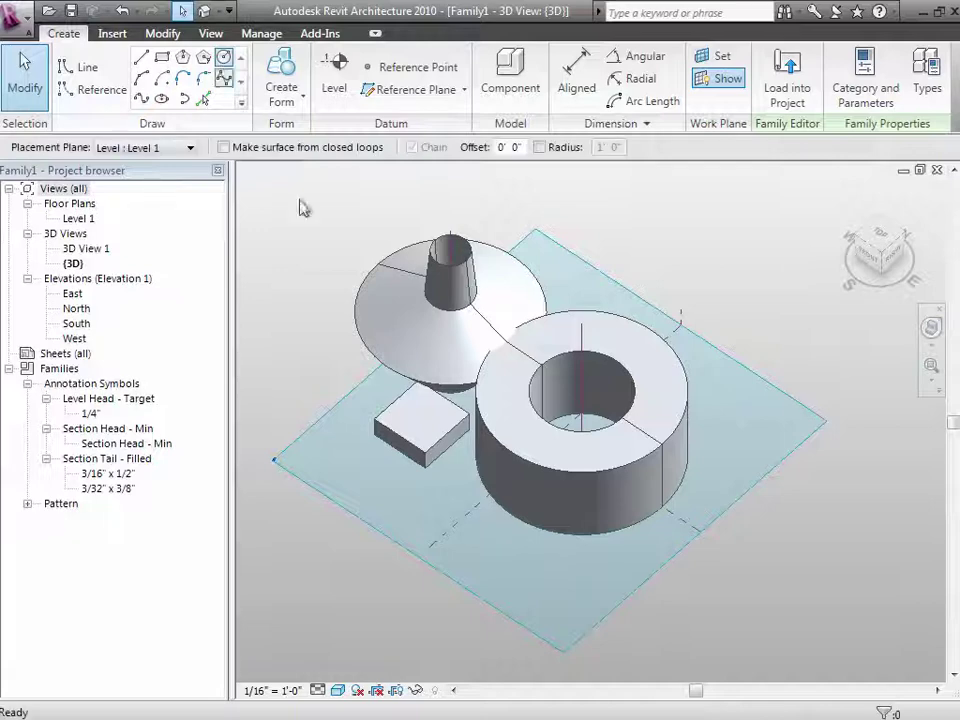
click(538, 528)
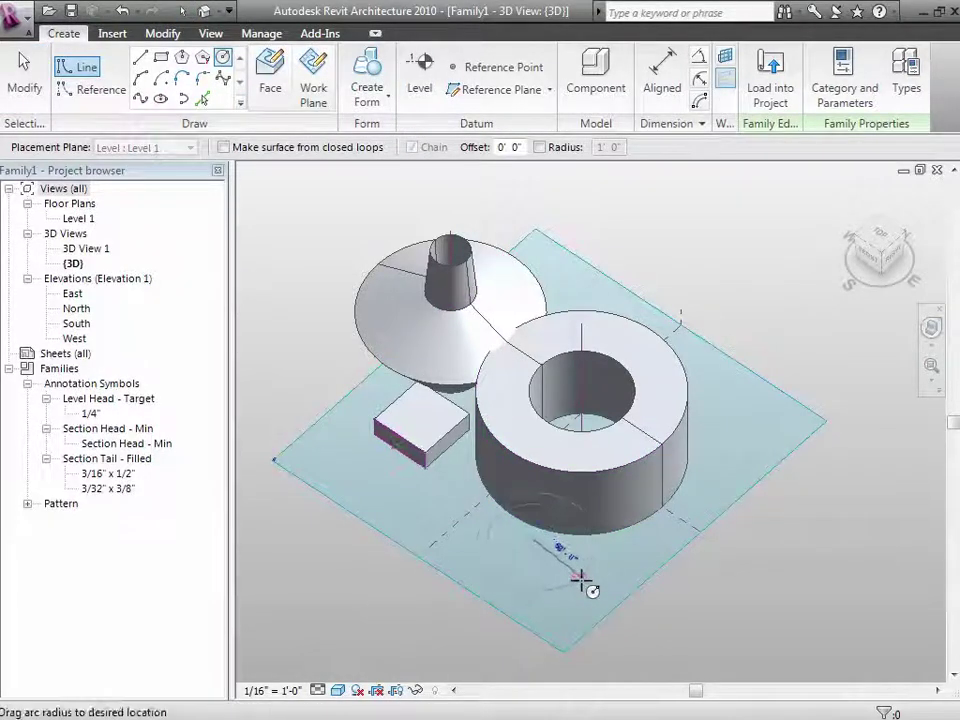
click(584, 586)
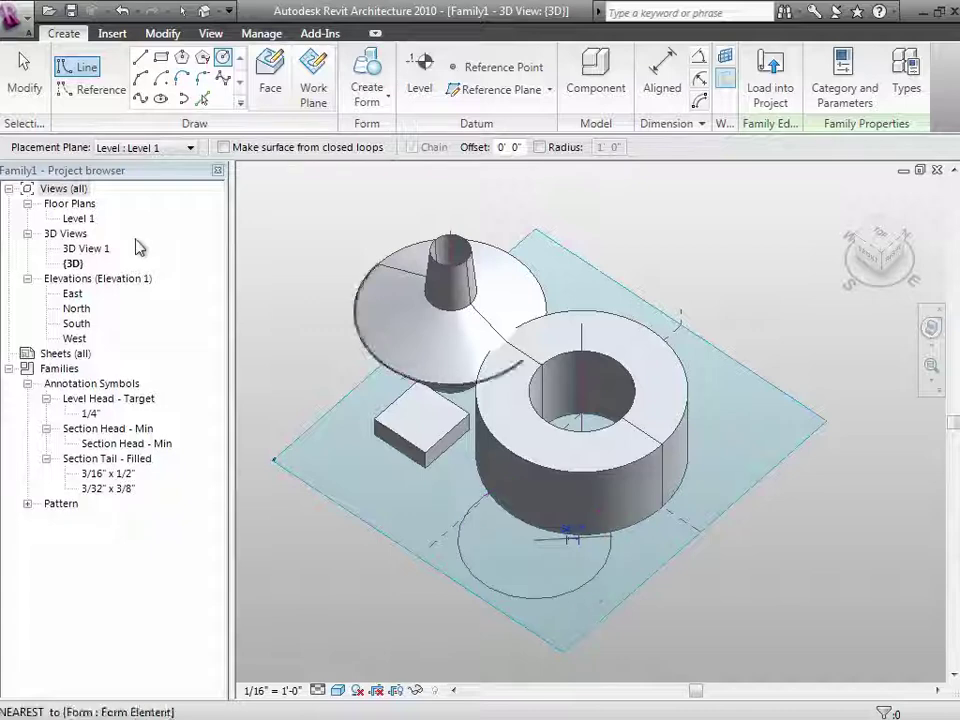
click(22, 75)
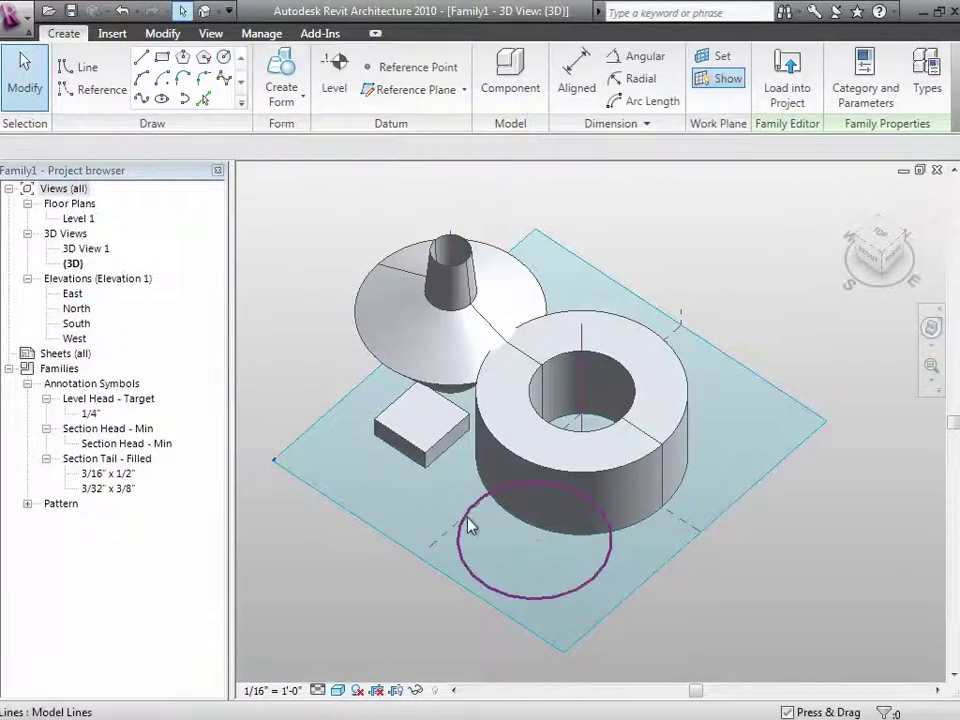
click(467, 523)
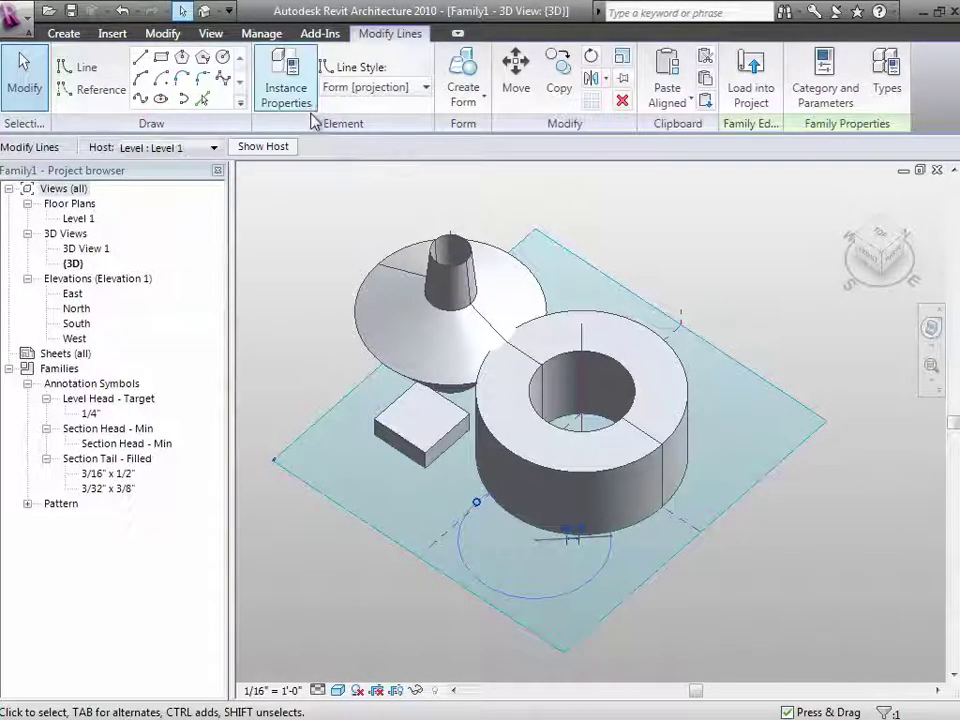
click(478, 95)
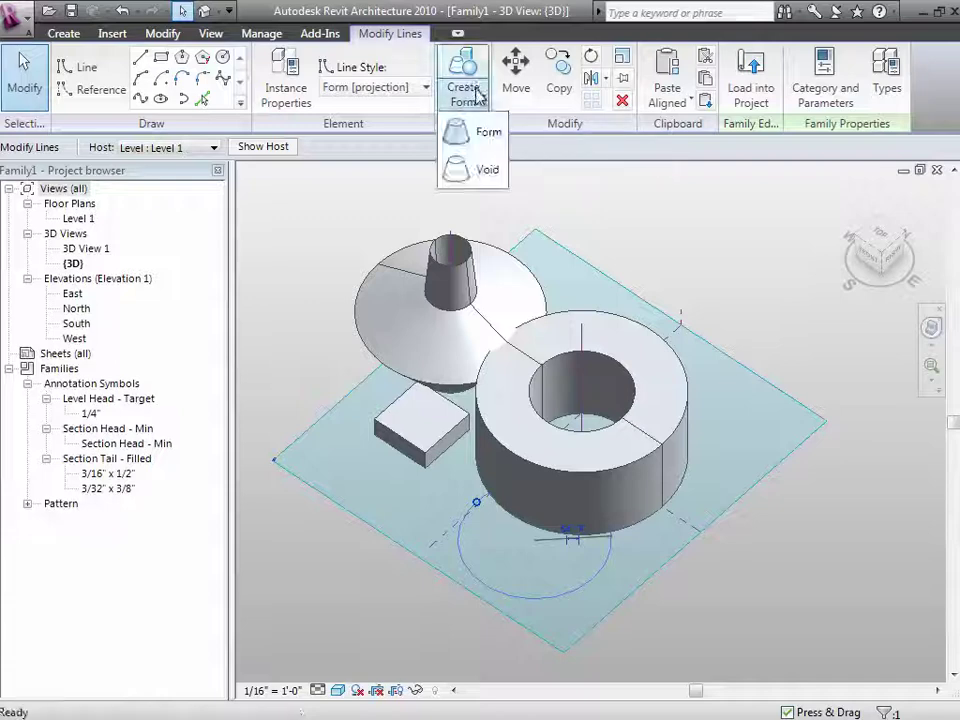
click(478, 172)
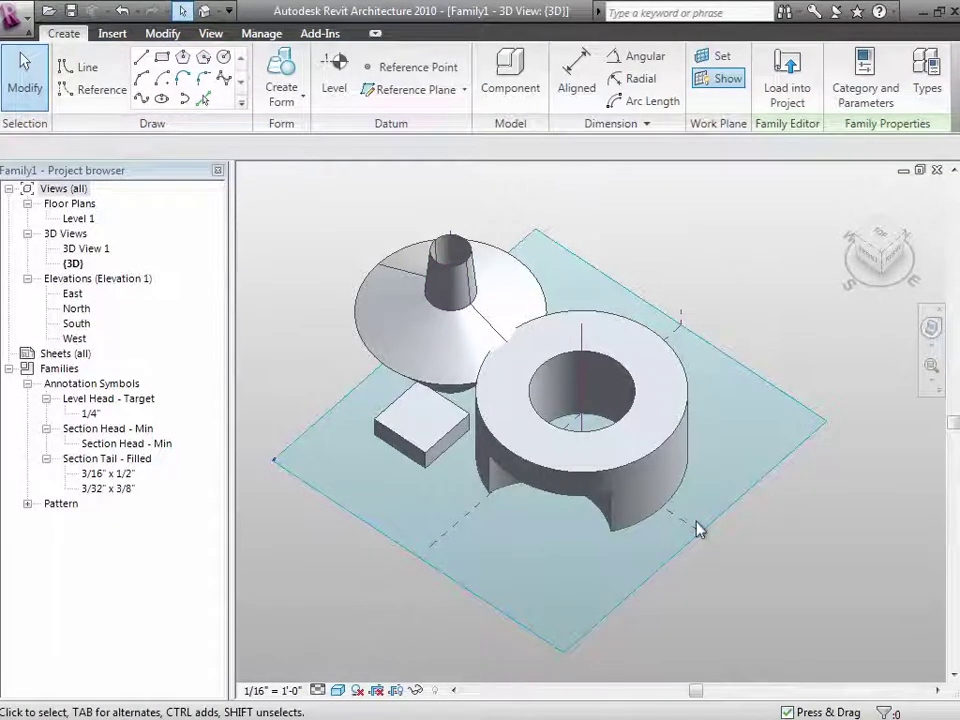
Step: Orbit the 3D view down to a lower viewpoint with the full SteeringWheel
click(931, 366)
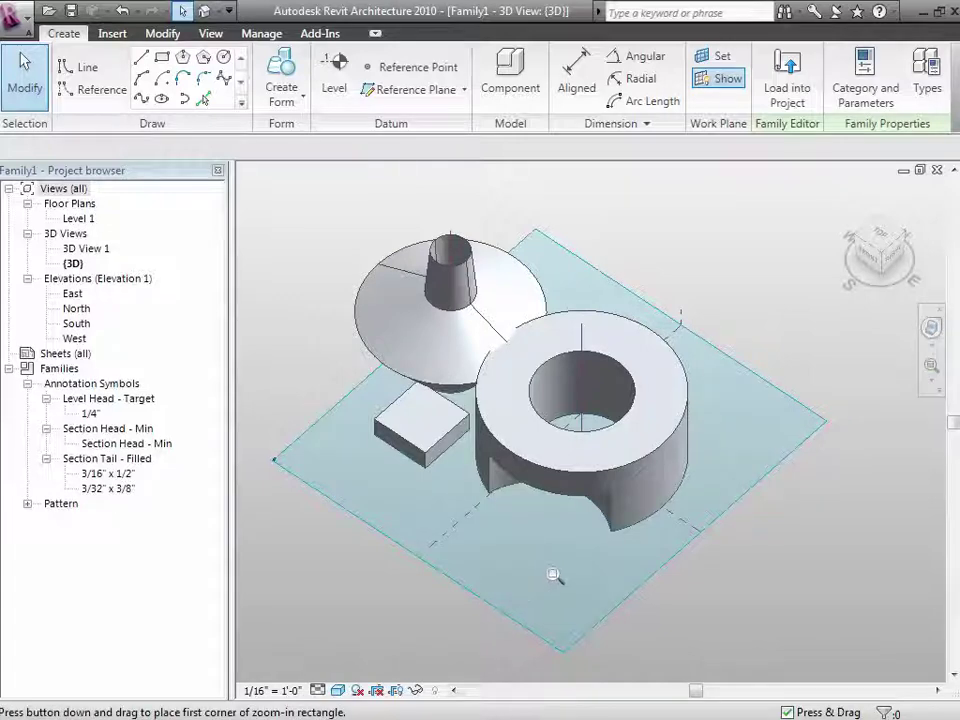
click(931, 327)
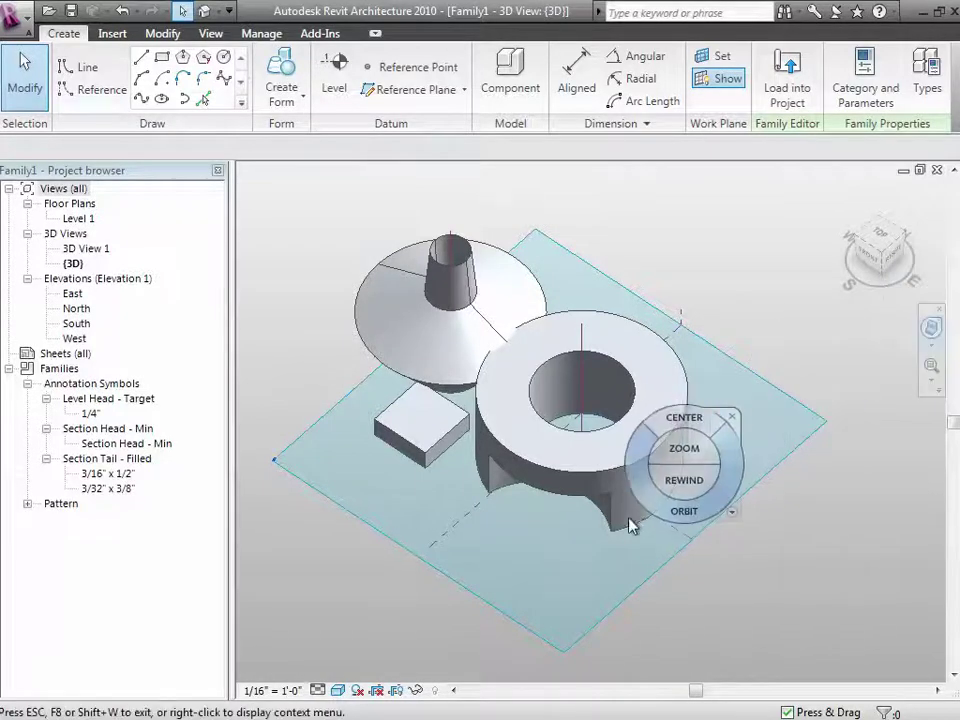
drag(617, 557, 627, 512)
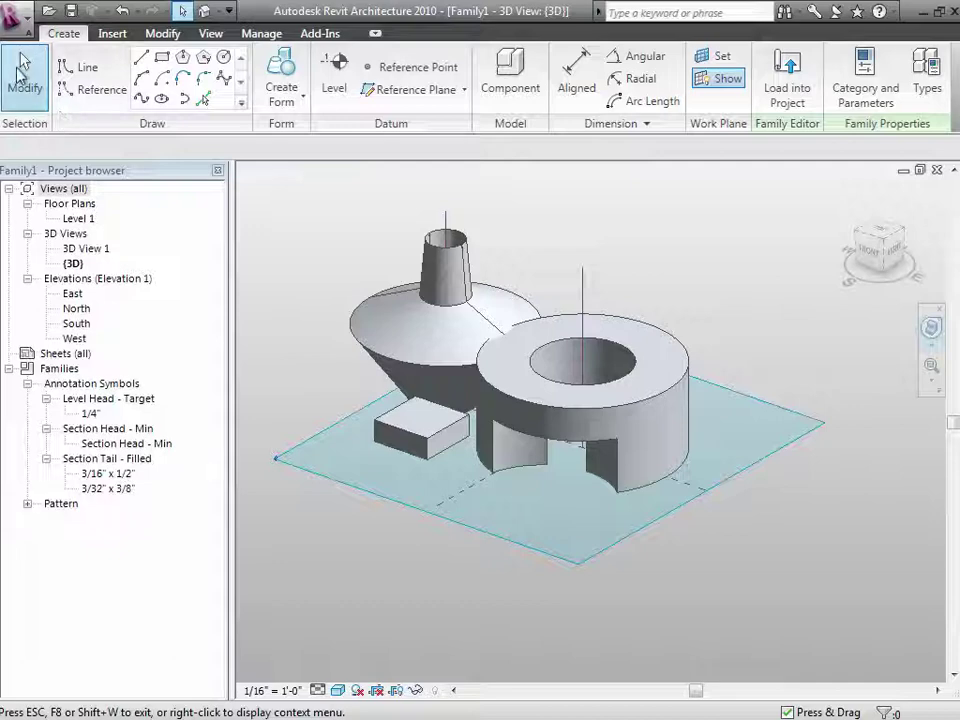
Step: Select the whole cone-and-cylinder revolved form and delete it
click(22, 70)
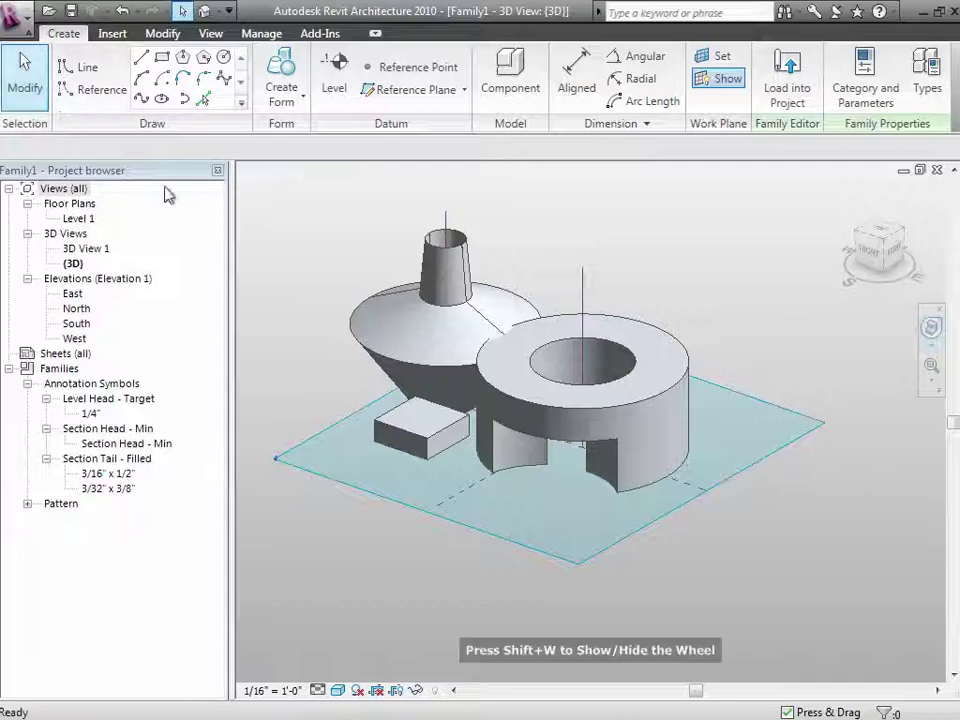
key(Tab)
click(436, 280)
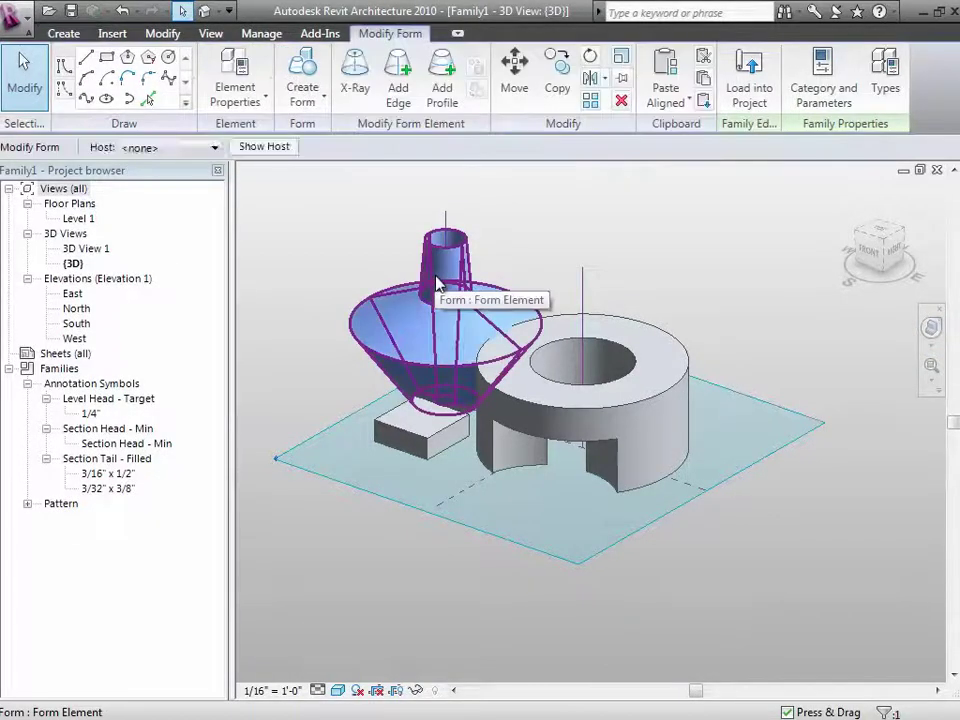
key(Delete)
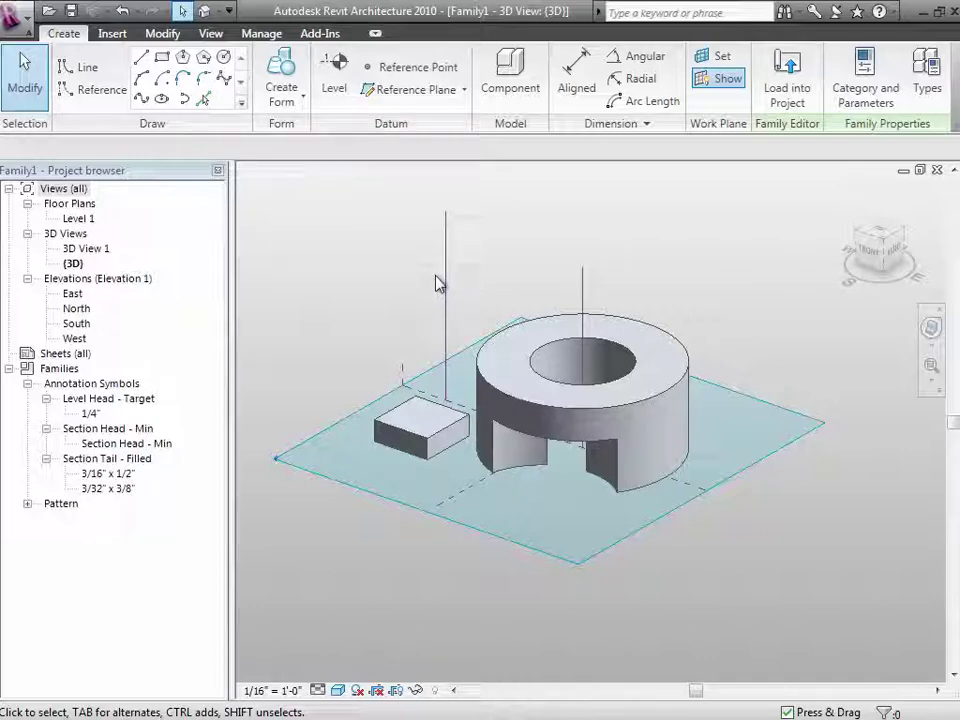
Step: Region-zoom twice to frame the rectangular box closely
click(931, 368)
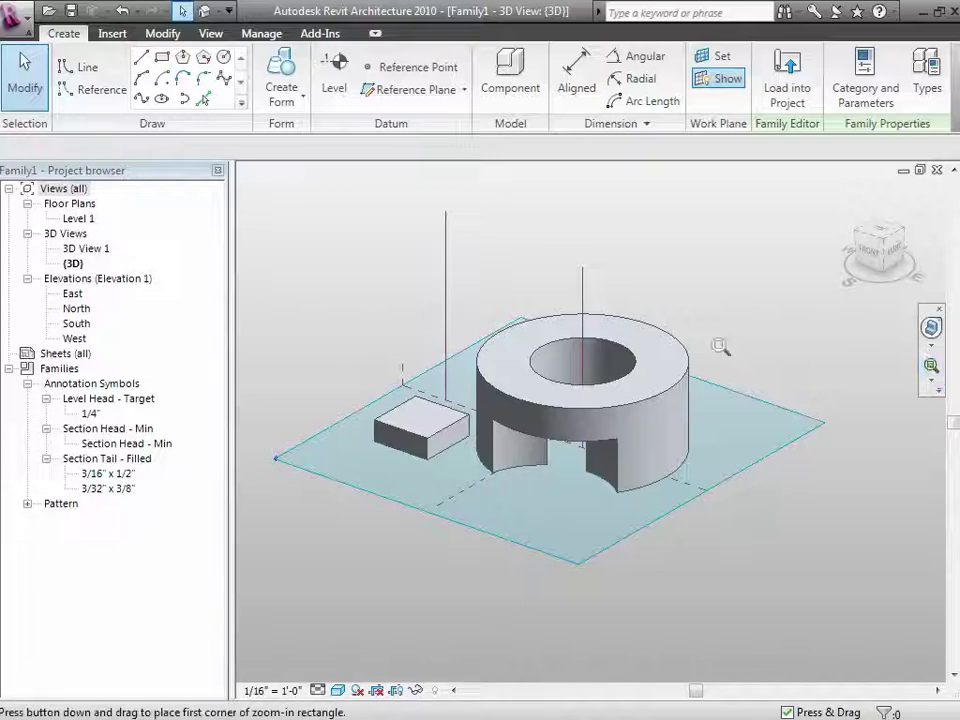
drag(336, 334, 503, 518)
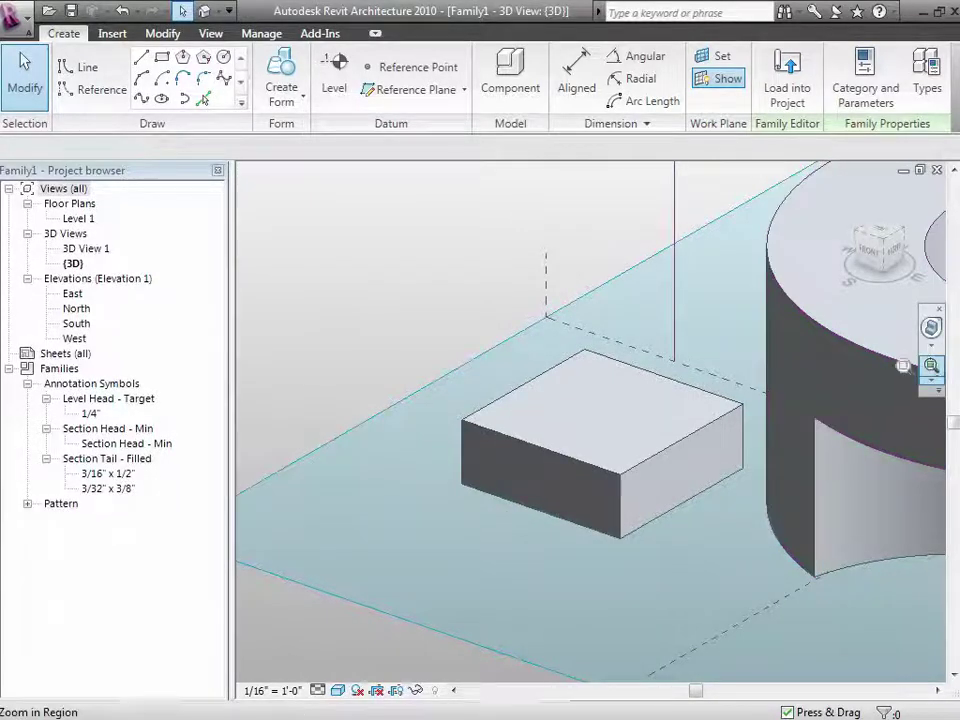
click(931, 365)
drag(394, 233, 793, 600)
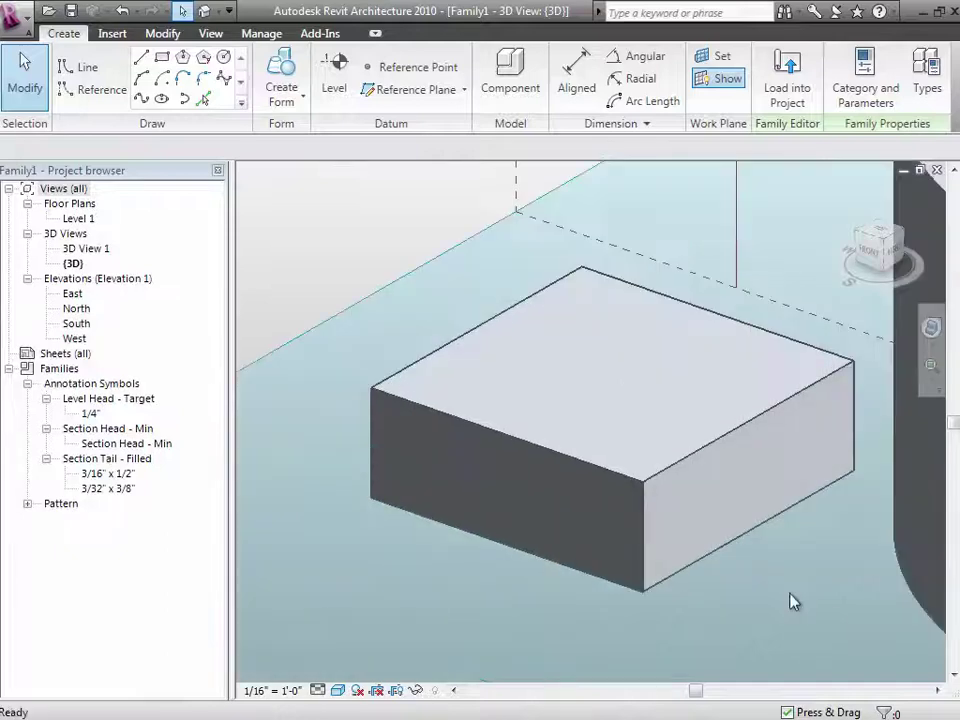
Step: Make the box face's 56'-0" depth dimension permanent, then select it
click(575, 518)
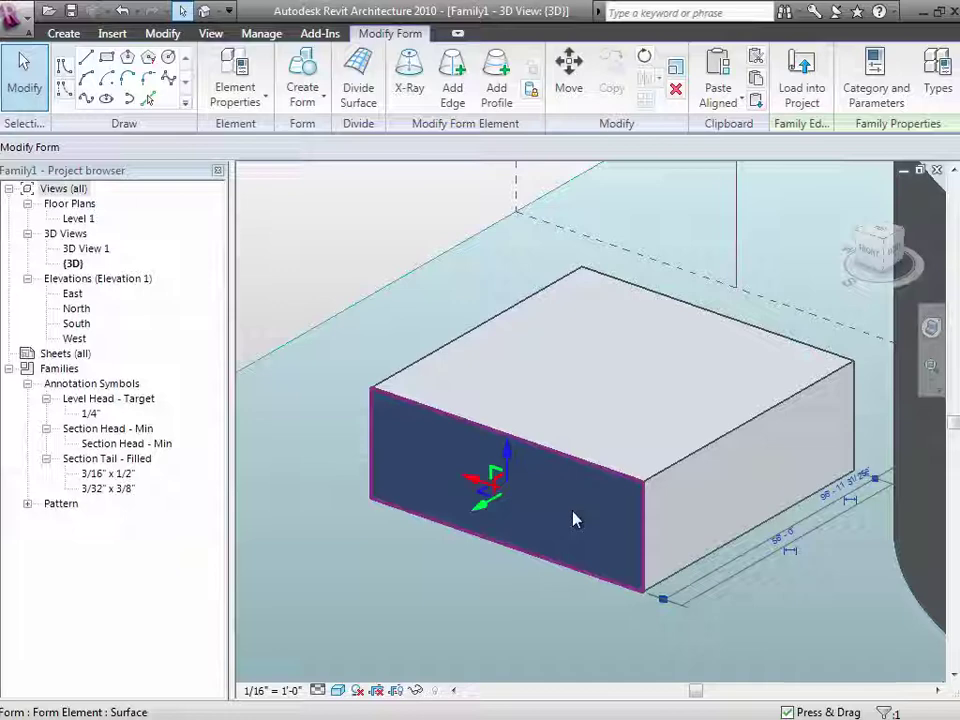
click(795, 563)
click(786, 609)
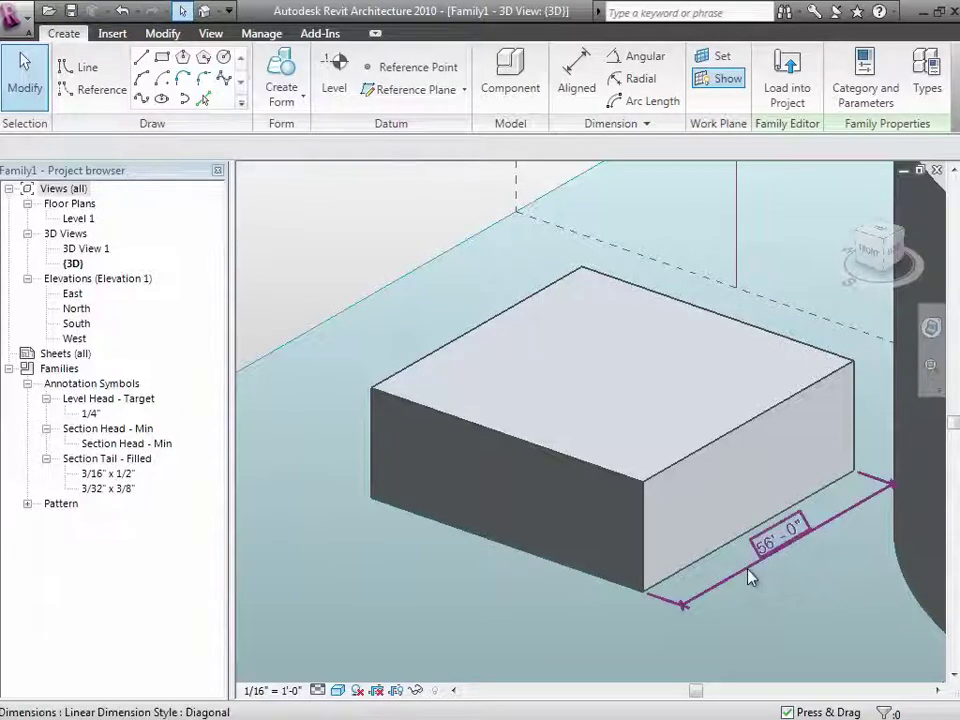
click(752, 578)
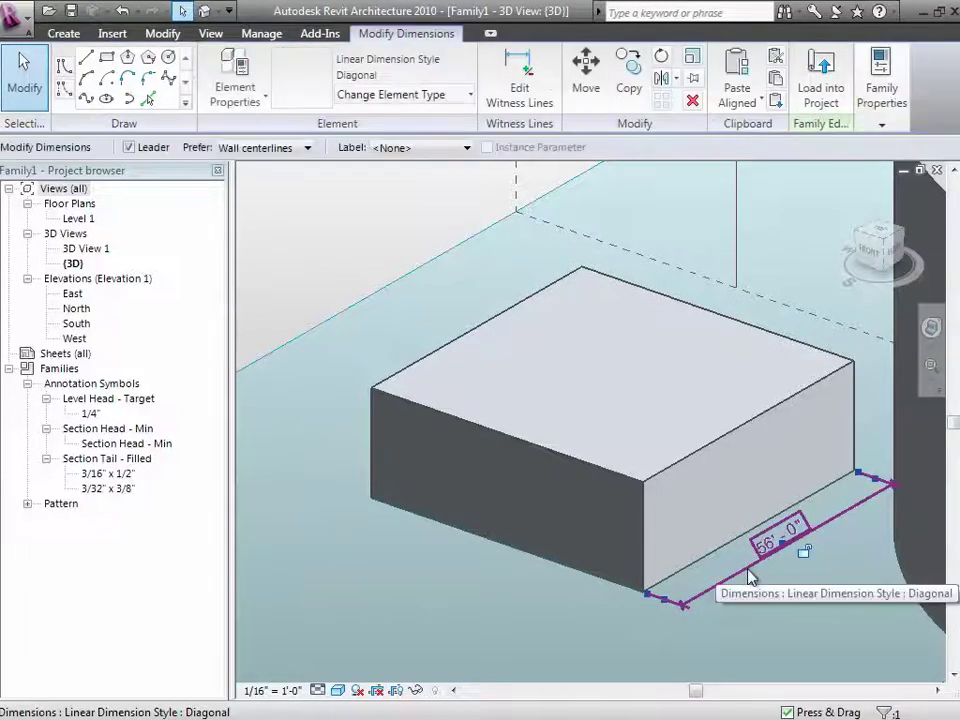
Step: Label the 56'-0" dimension with instance parameter 'Bldg Depth', grouped under Dimensions
click(406, 150)
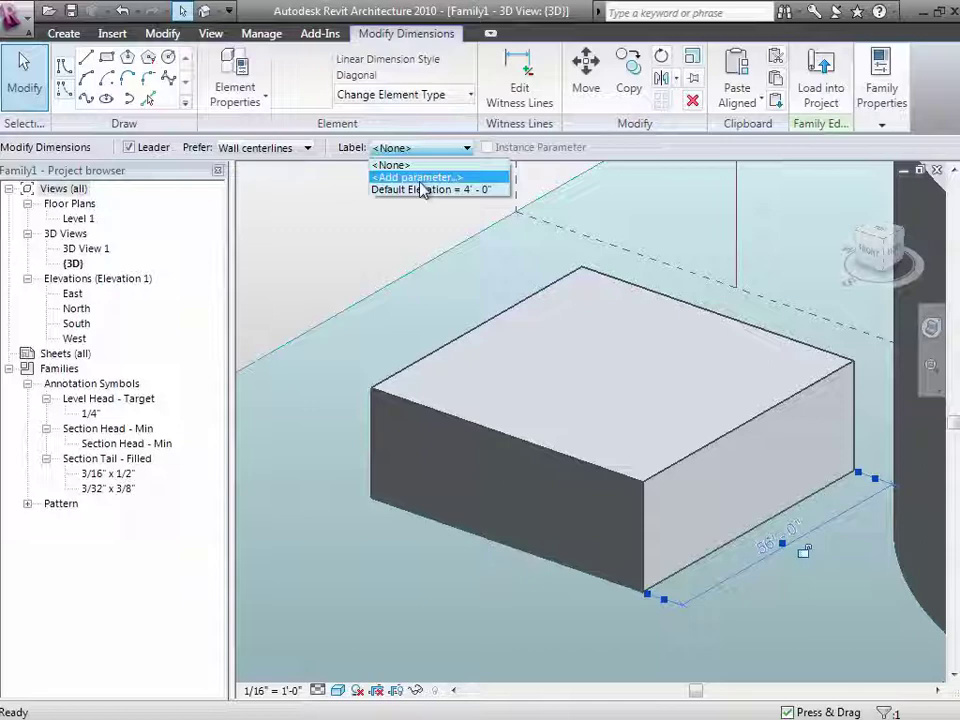
click(421, 182)
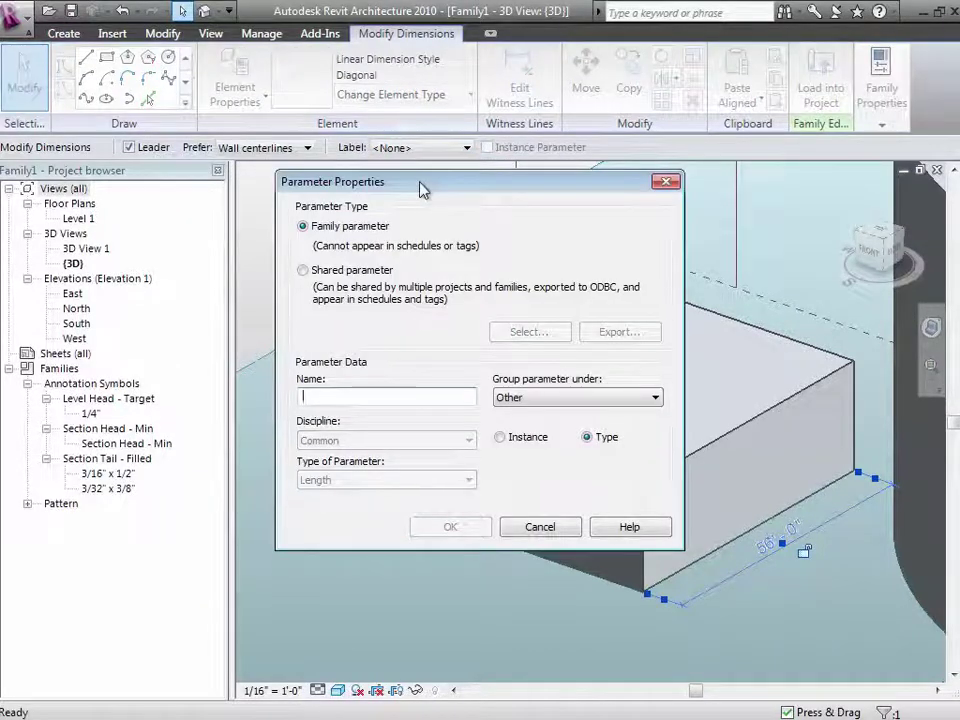
text(Bldg De)
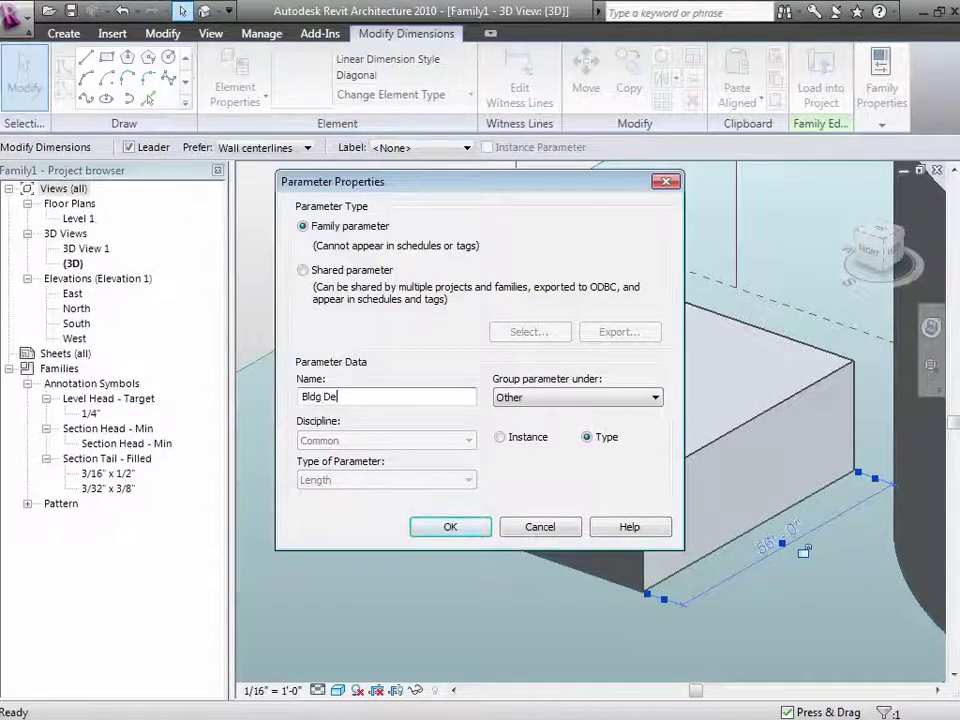
text(pth)
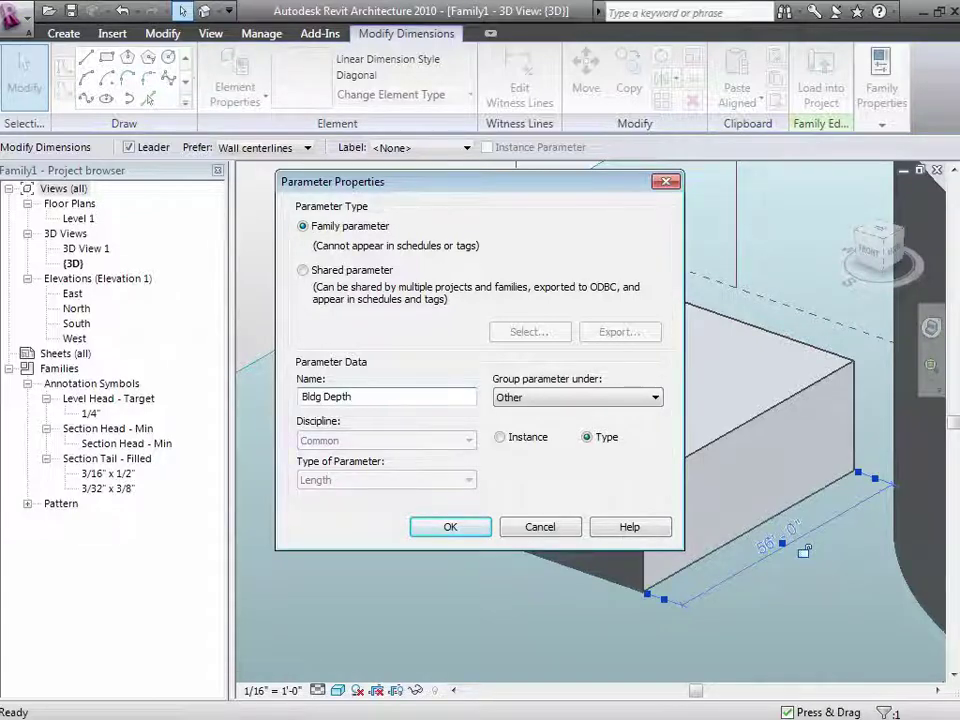
click(518, 400)
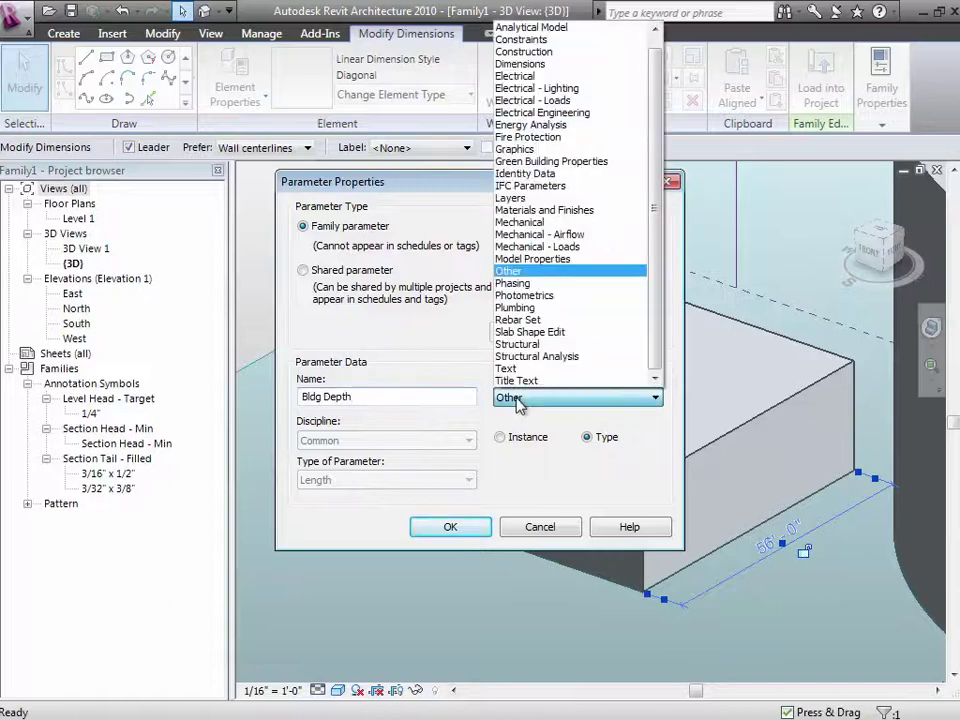
click(518, 66)
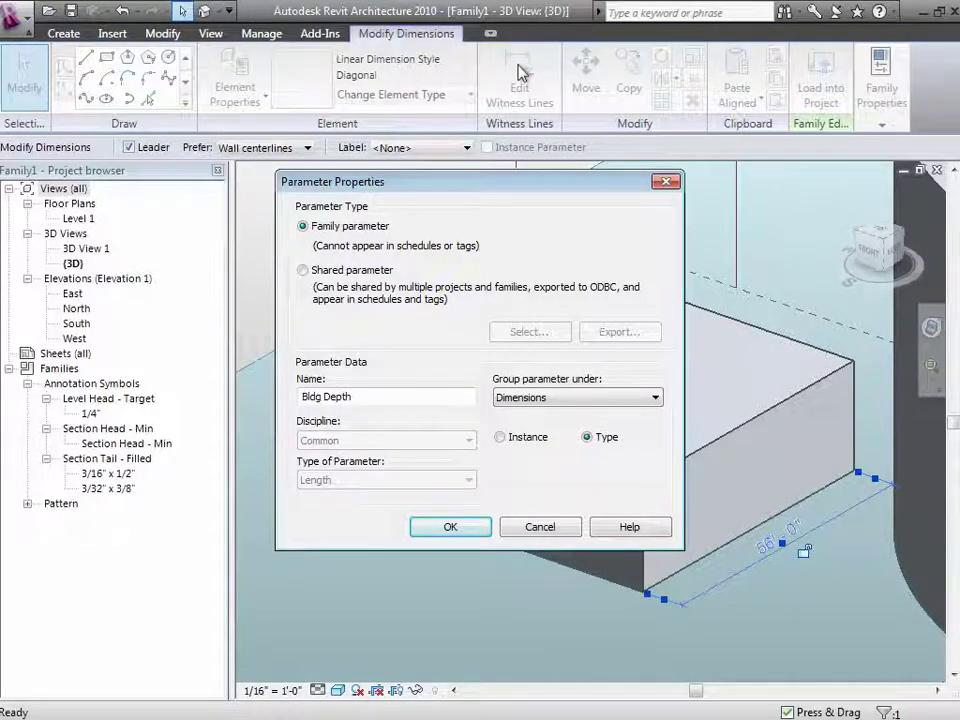
click(502, 440)
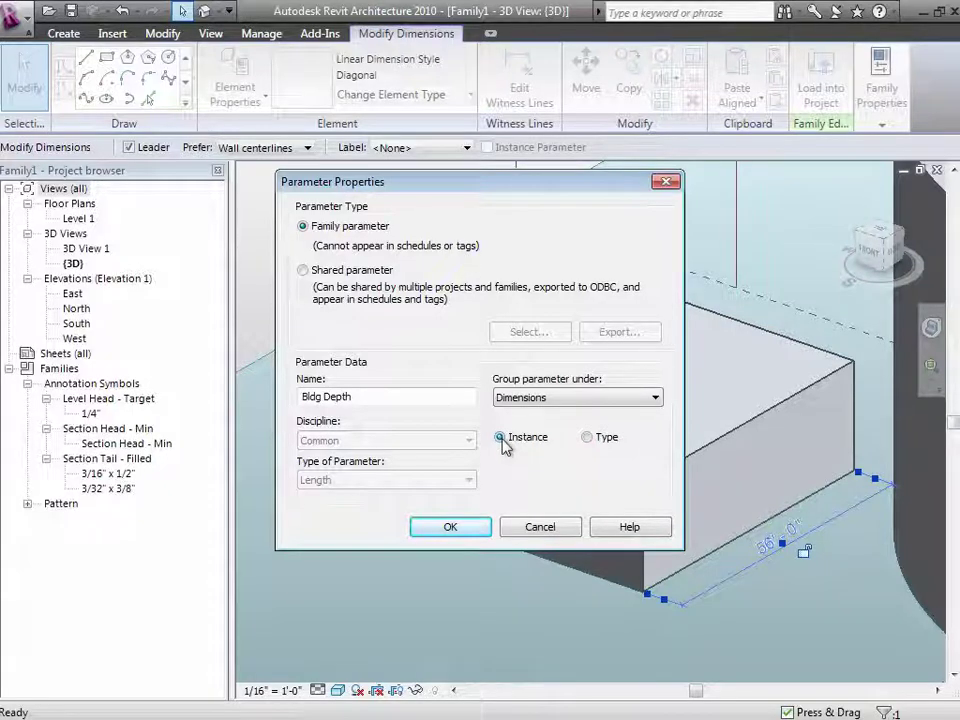
click(470, 528)
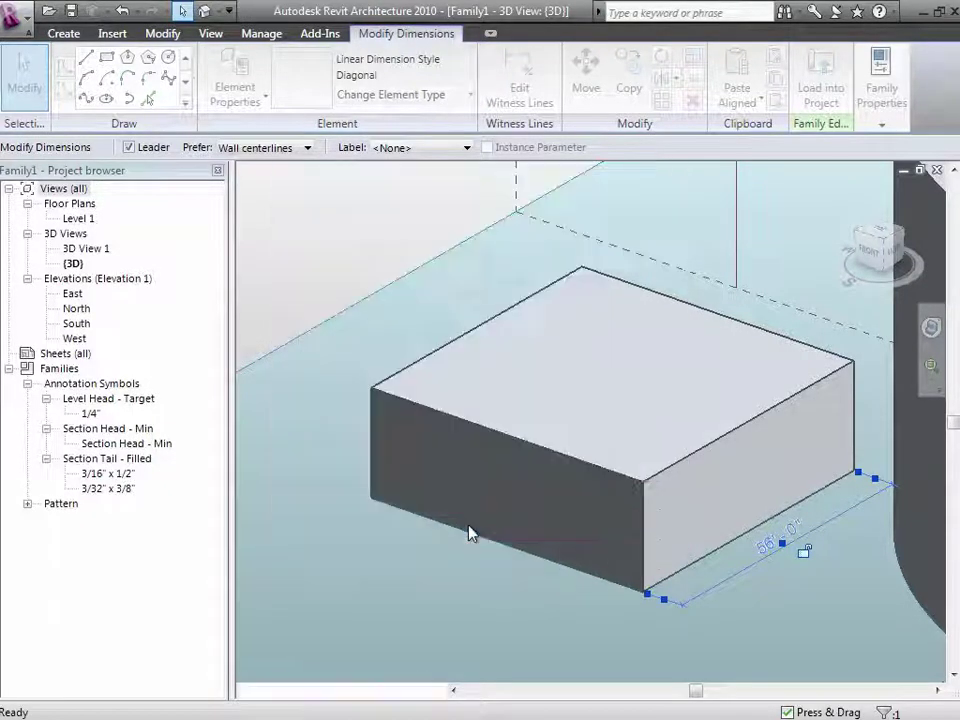
Step: In Family Types, apply a 40' Bldg Depth to the box
click(449, 588)
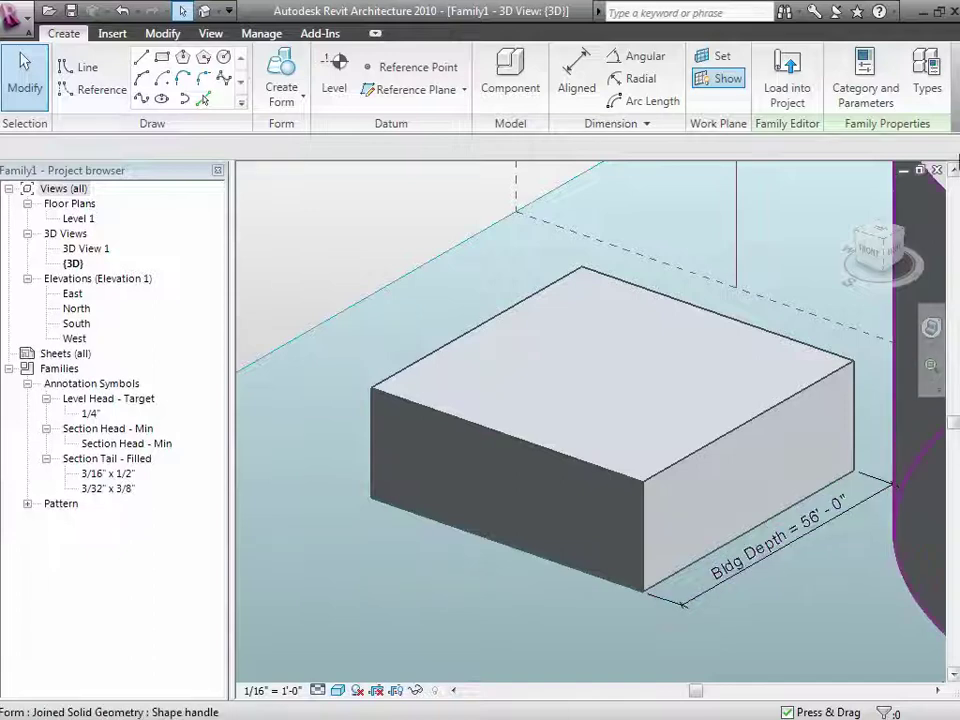
click(928, 66)
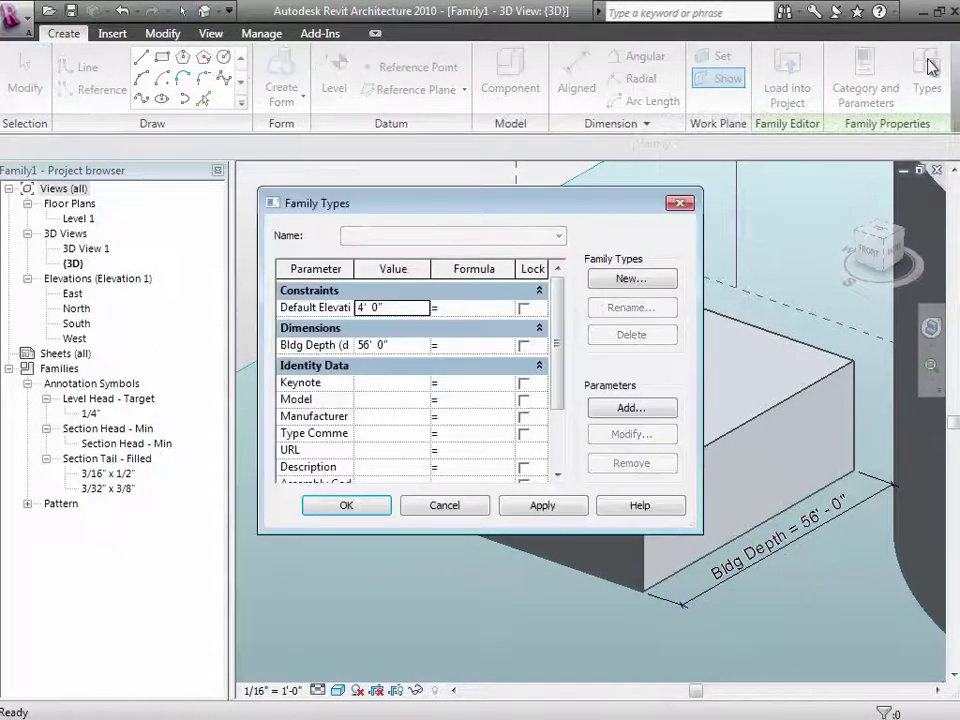
drag(467, 197, 215, 79)
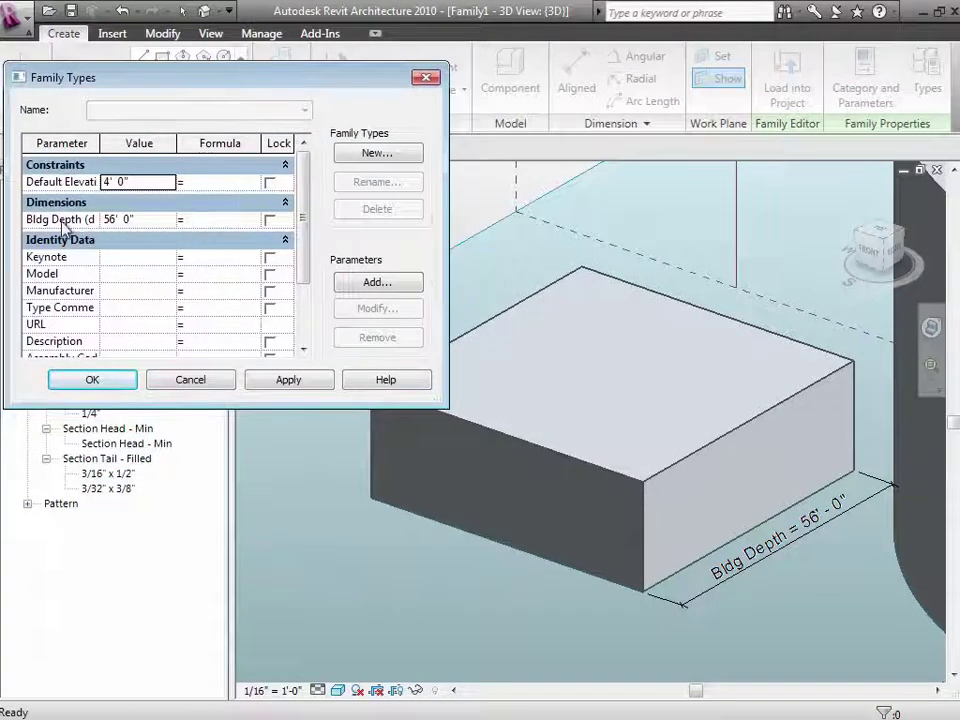
click(141, 219)
double_click(131, 219)
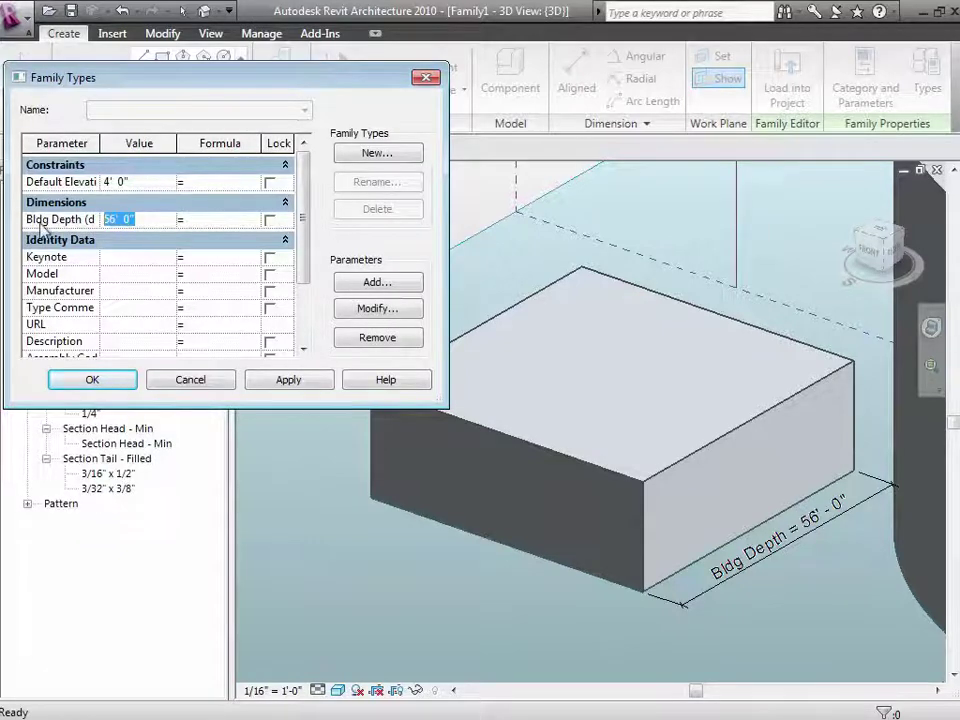
text(40)
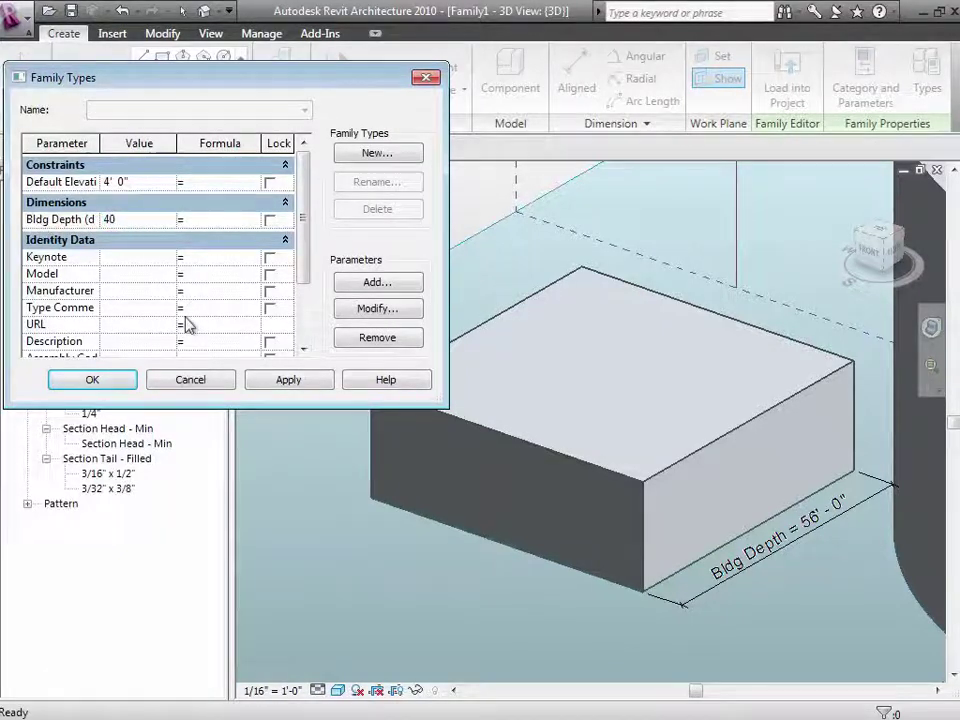
click(312, 381)
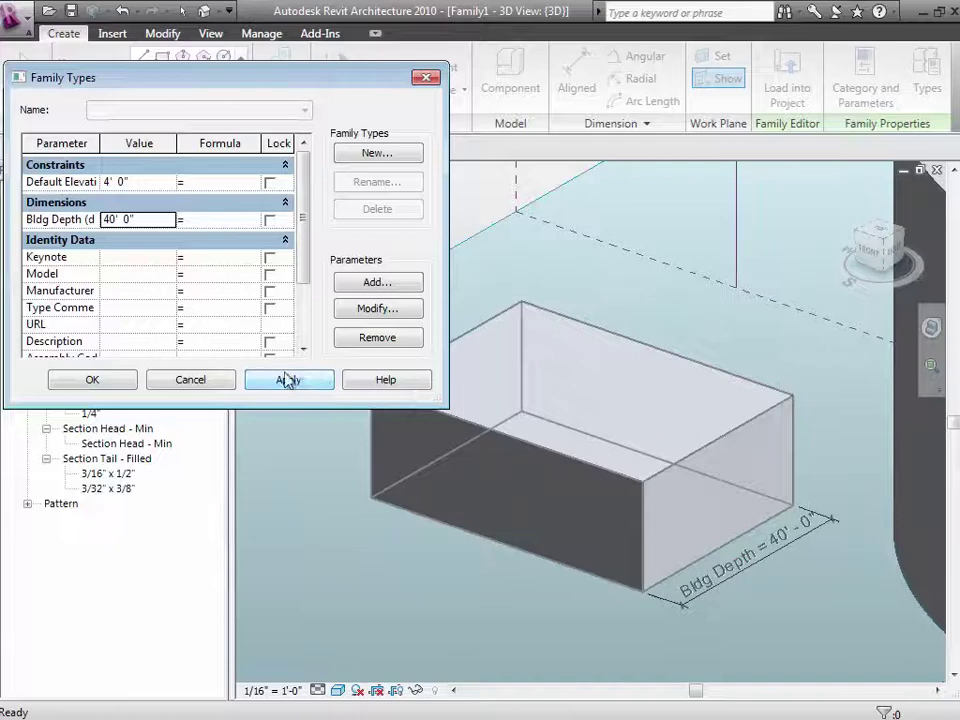
Step: Apply a 100' Bldg Depth, then enter 60' as the new value
click(153, 220)
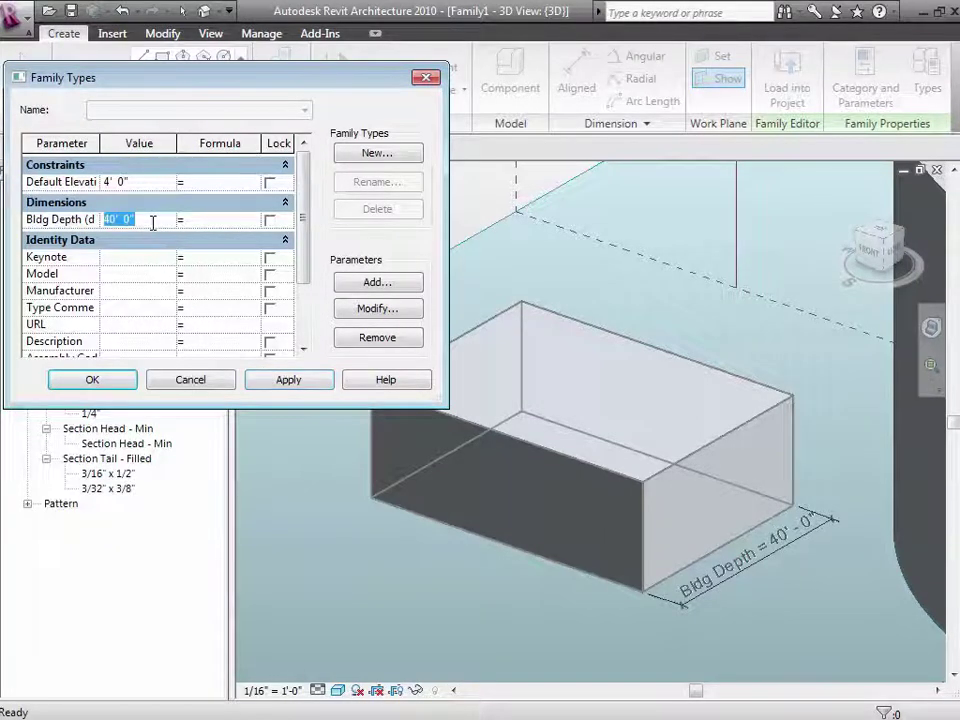
text(100)
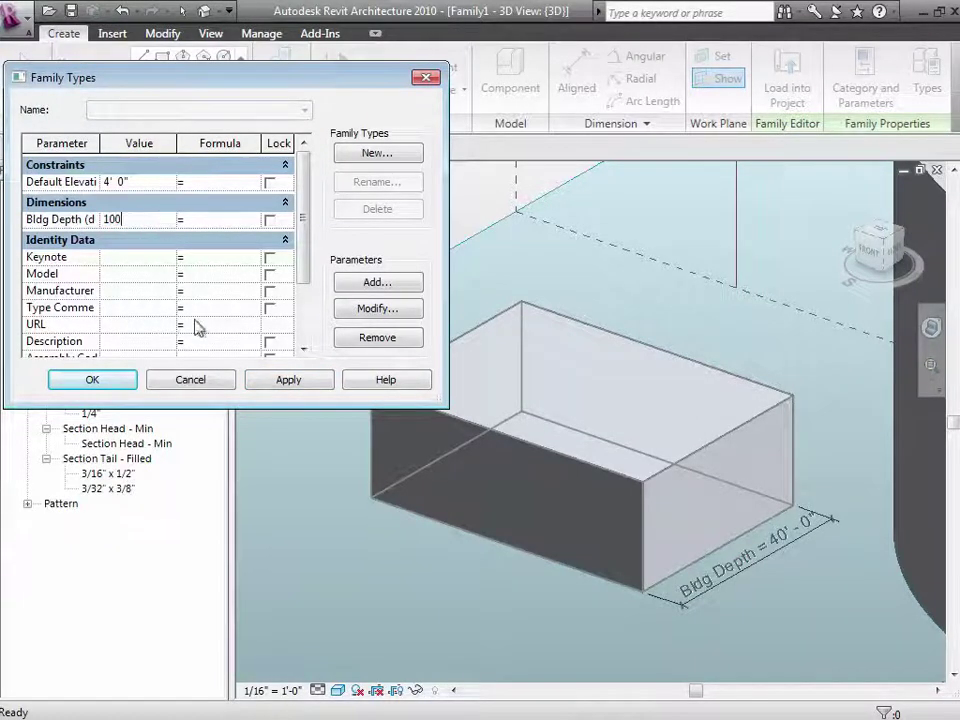
click(283, 382)
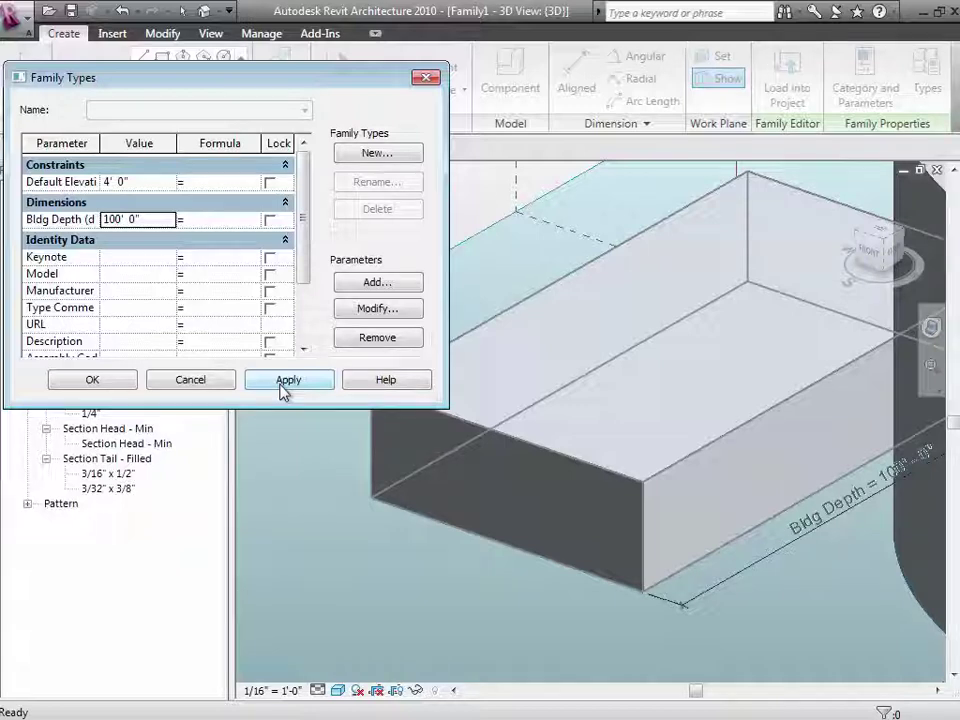
double_click(158, 219)
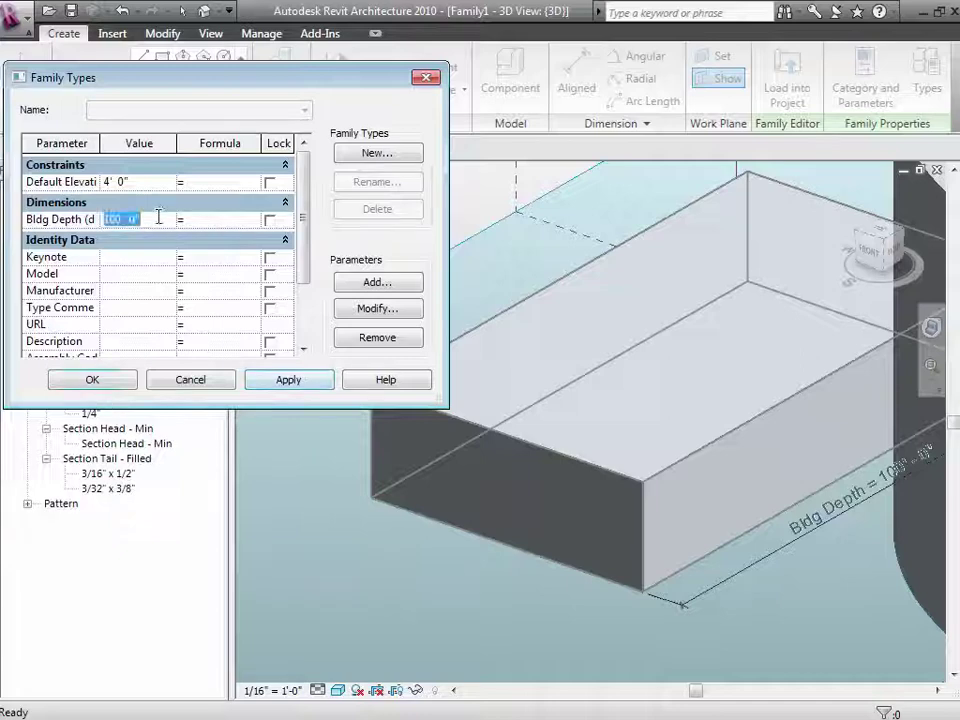
text(60)
key(Tab)
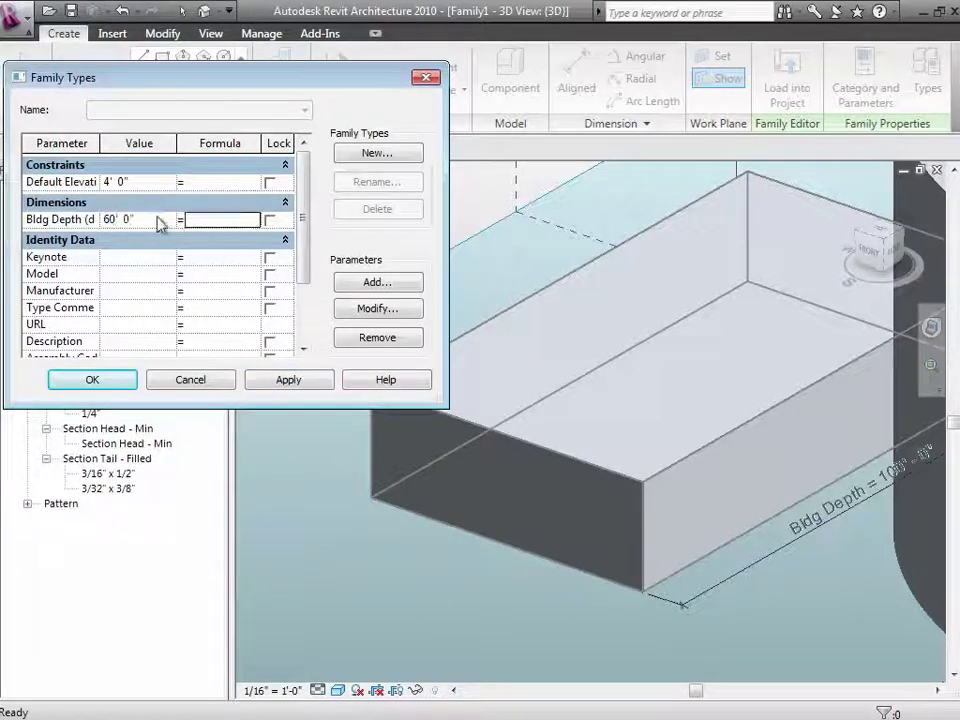
Step: Apply the 60' Bldg Depth and close Family Types with OK
click(281, 381)
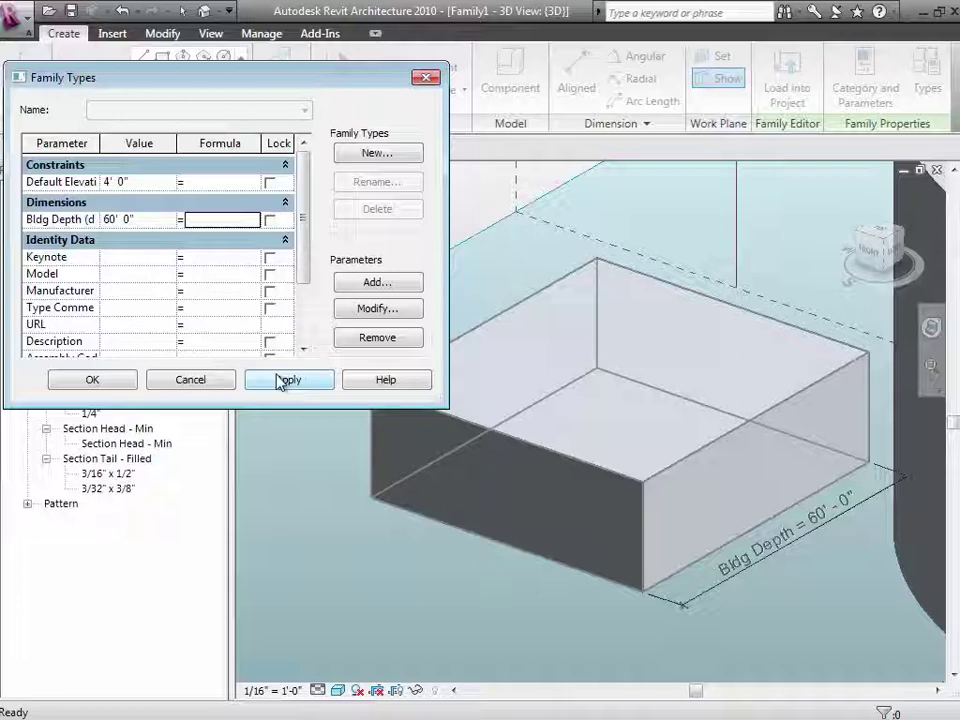
click(92, 380)
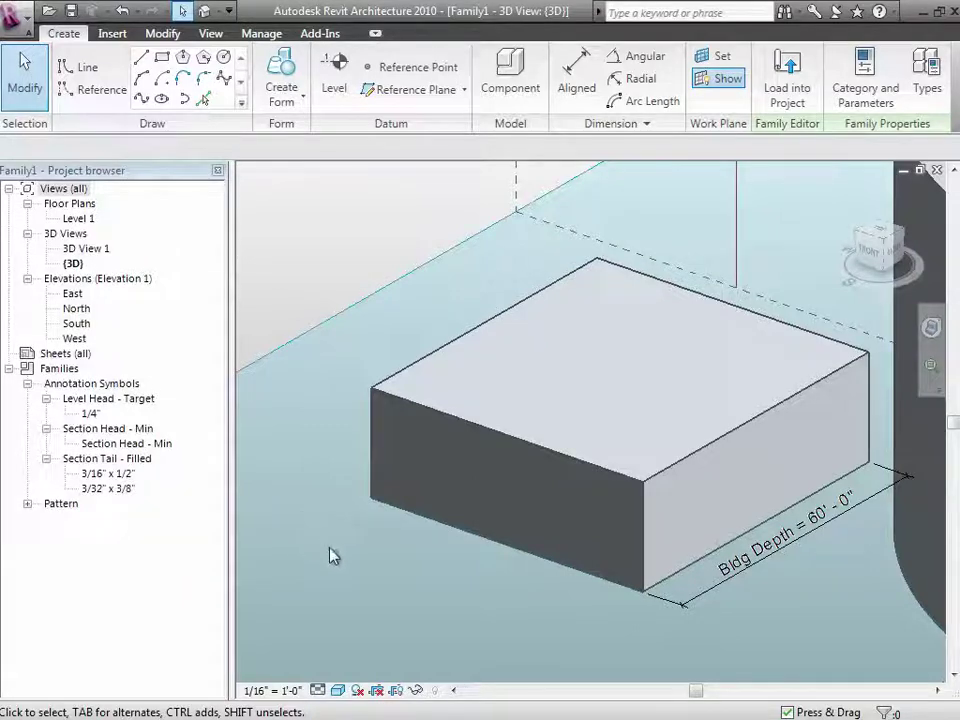
Step: Label the box's vertical 20'-0" dimension with instance parameter 'Bldg Height'
click(535, 401)
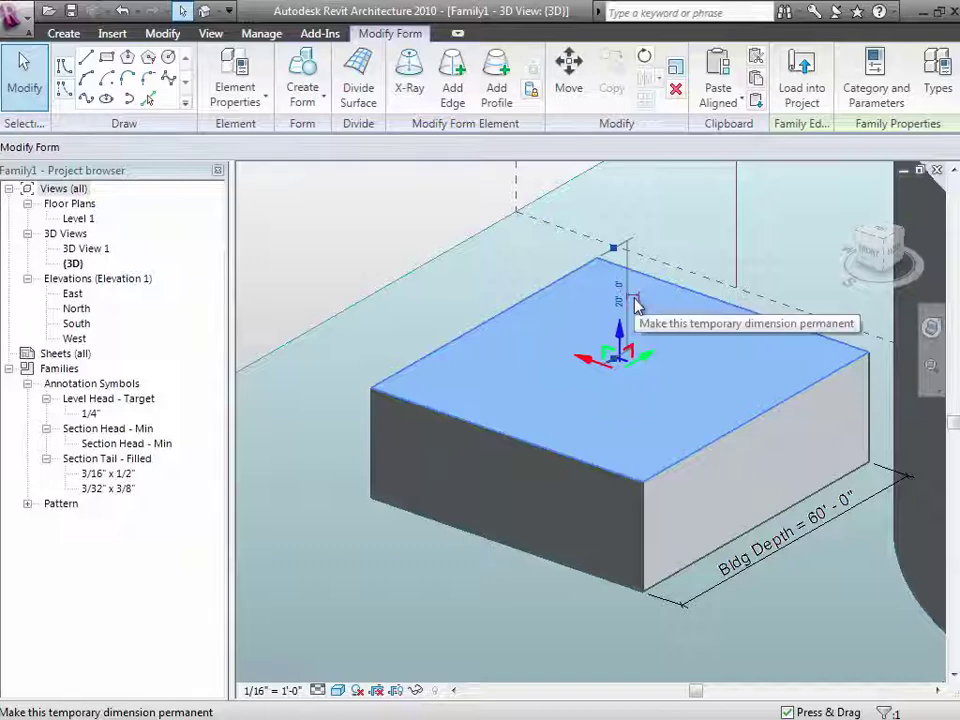
click(474, 306)
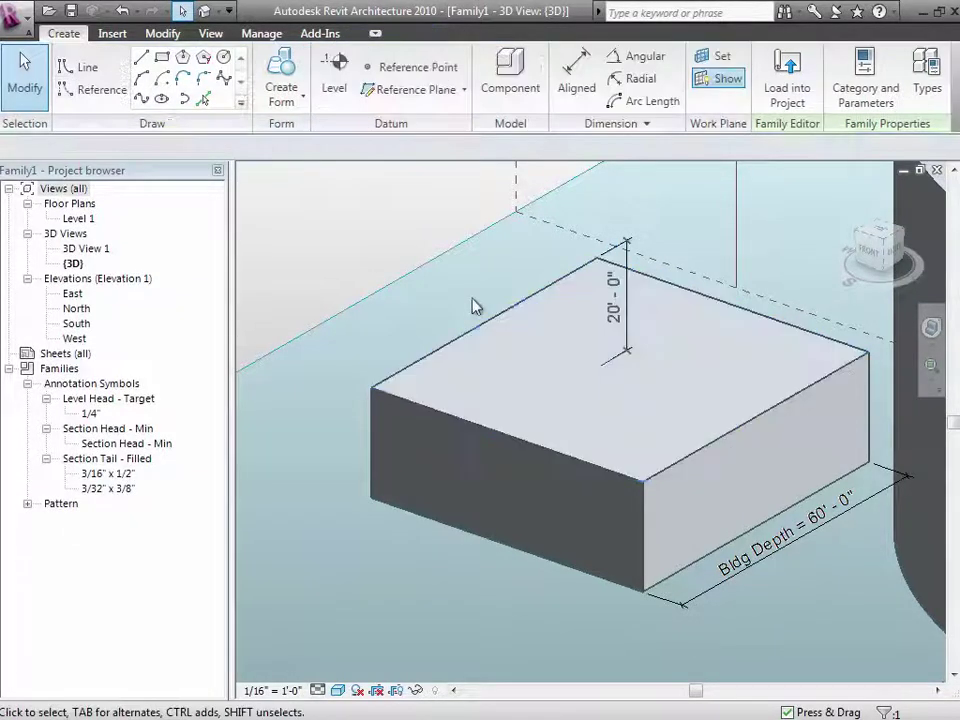
click(620, 278)
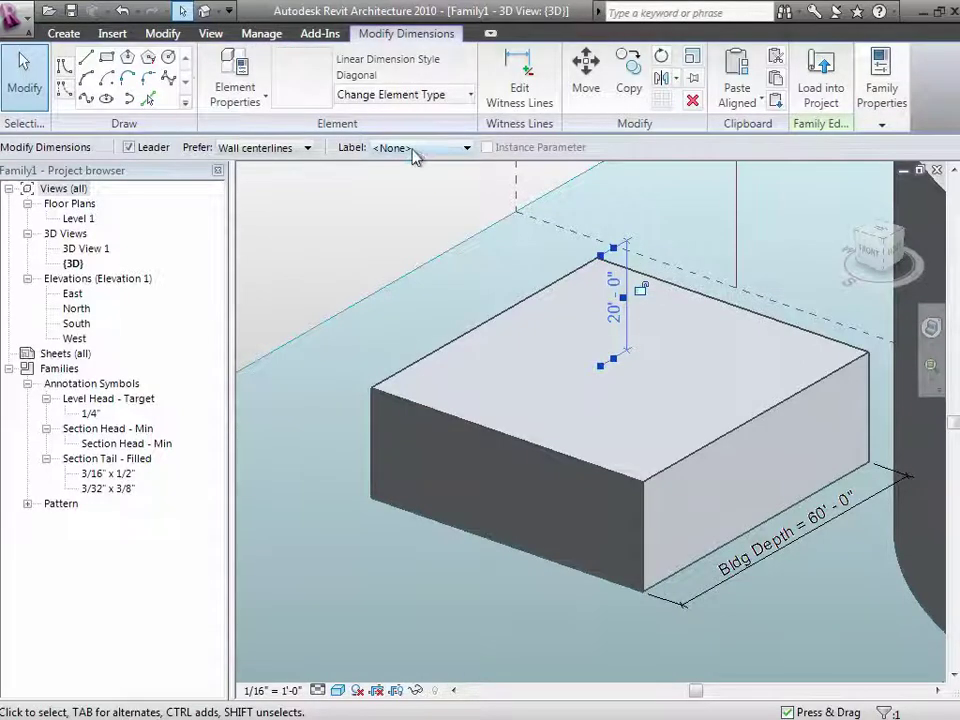
click(418, 148)
click(415, 178)
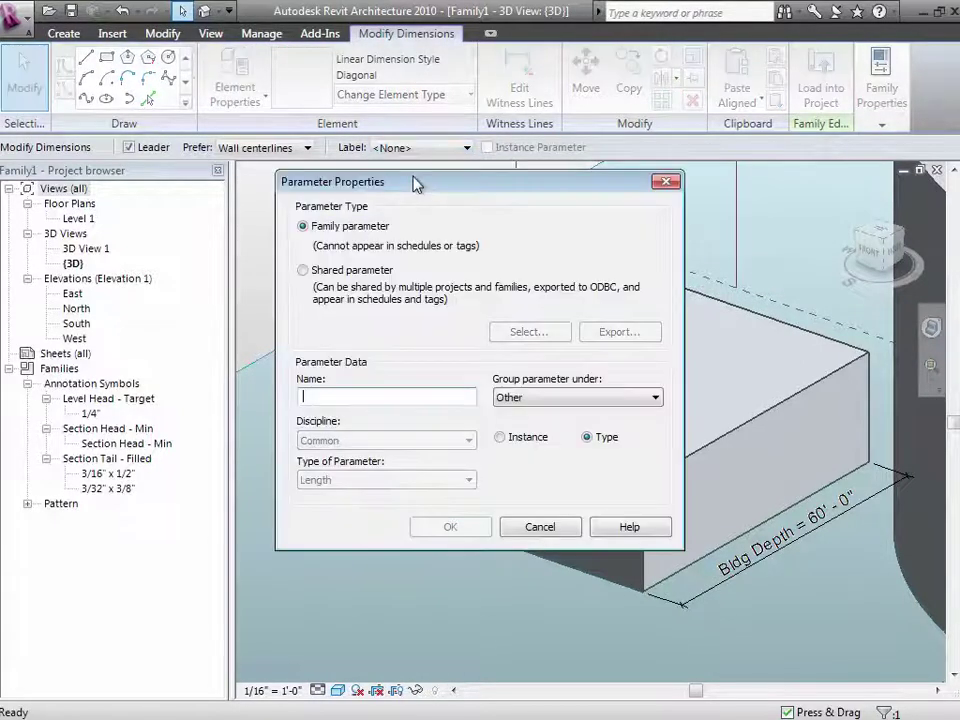
text(Bldg H)
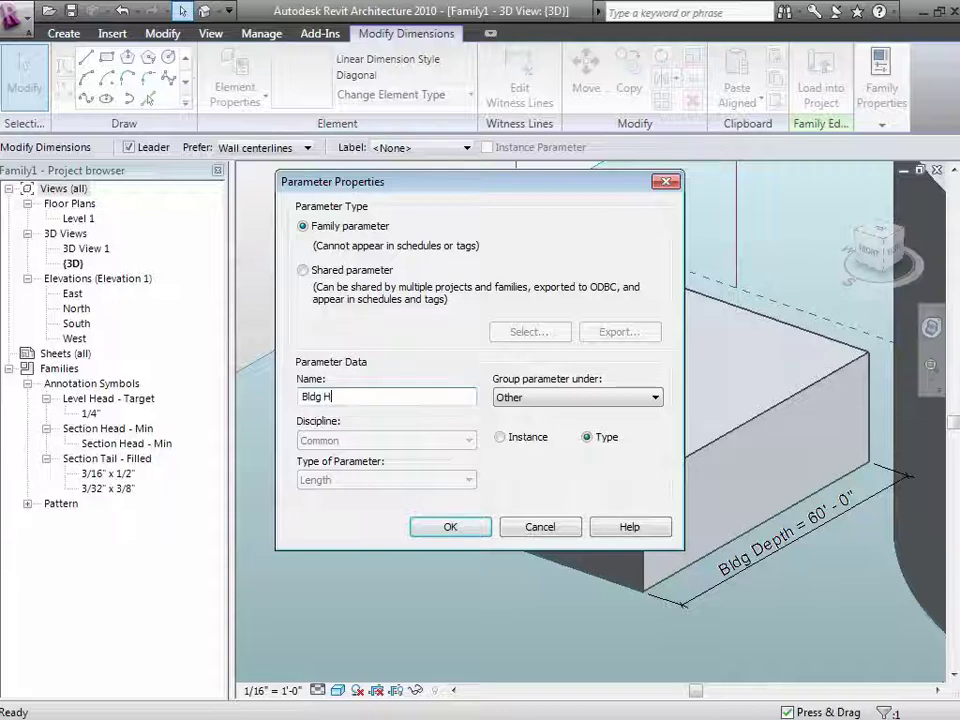
text(eight)
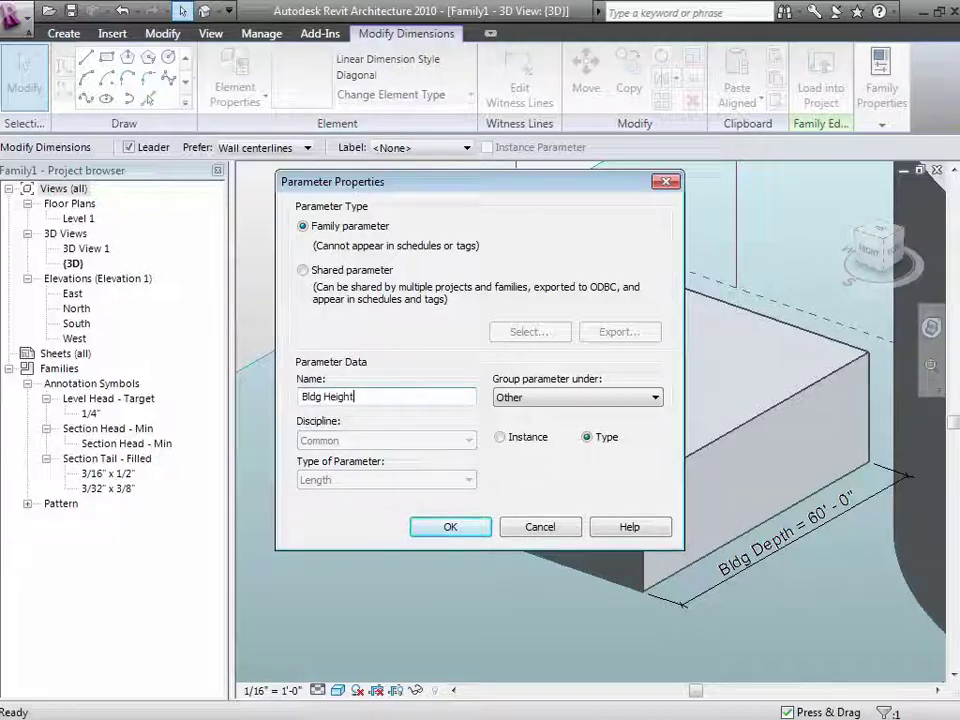
click(516, 442)
click(457, 527)
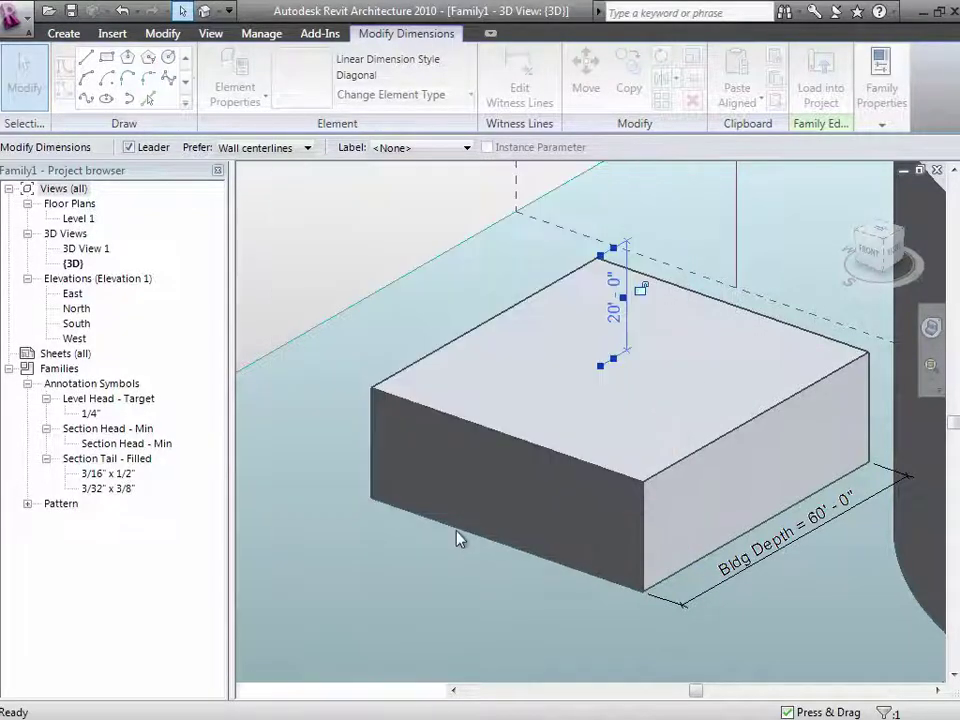
click(377, 282)
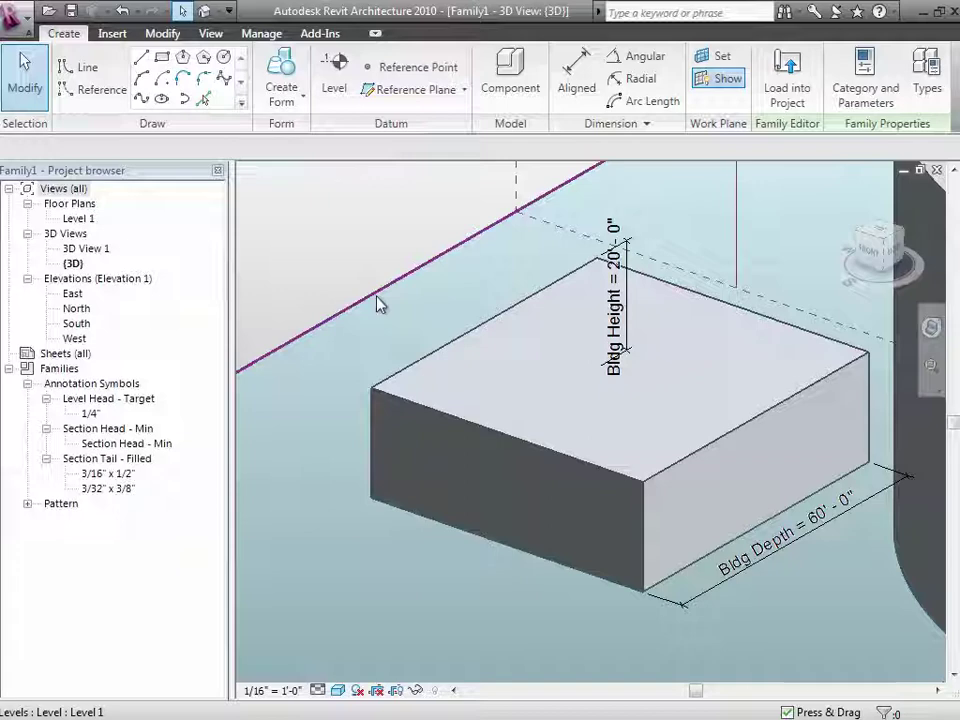
Step: In Family Types, regroup the Bldg Height parameter under Dimensions
click(928, 90)
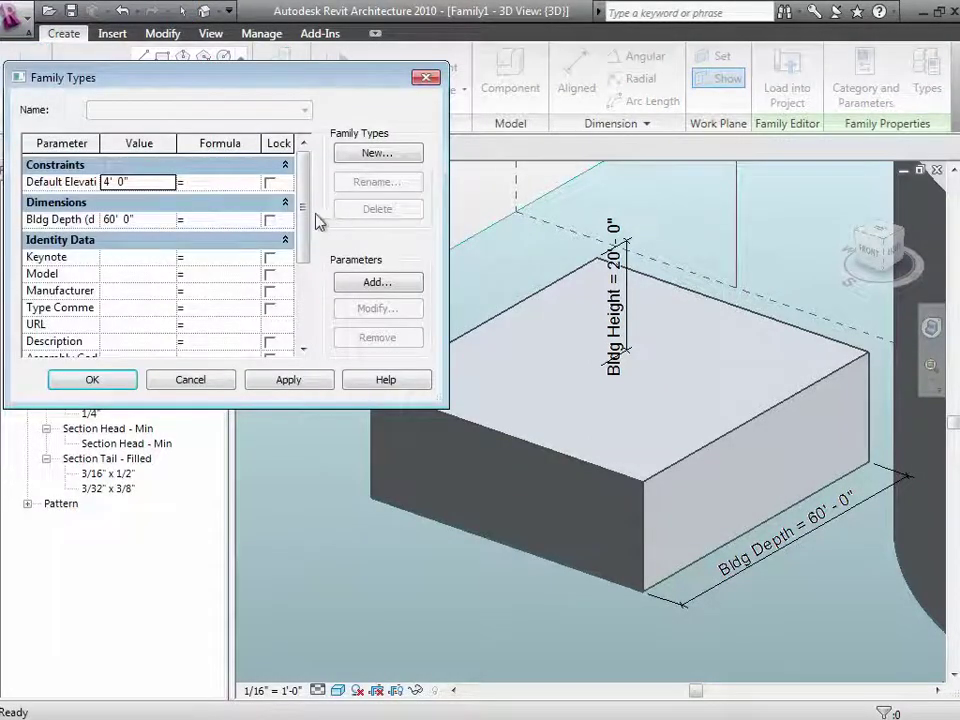
drag(307, 226, 300, 316)
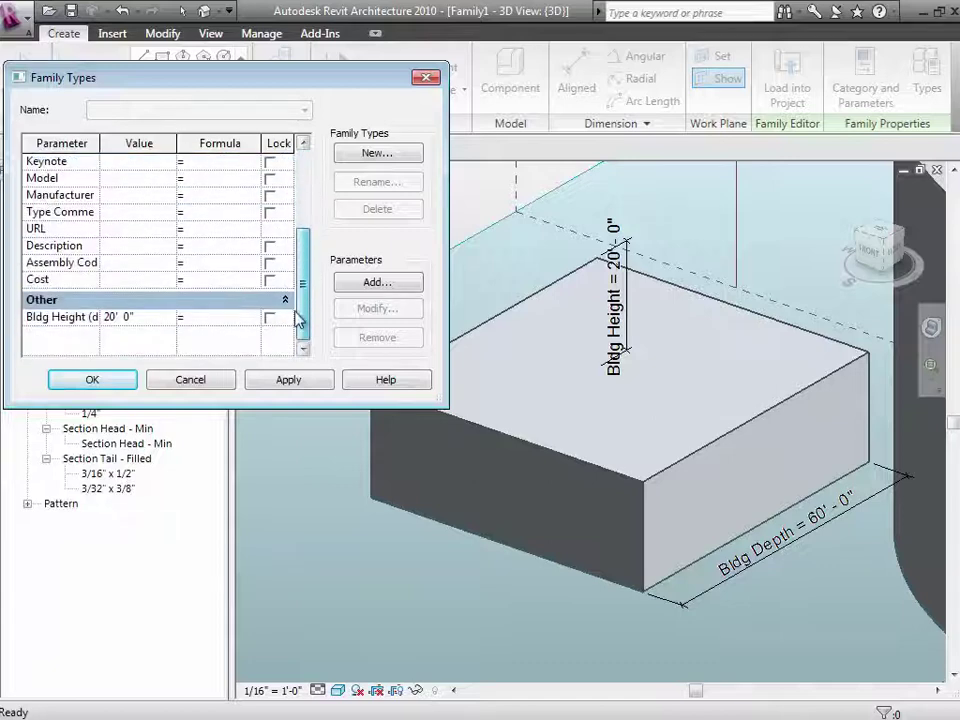
click(53, 322)
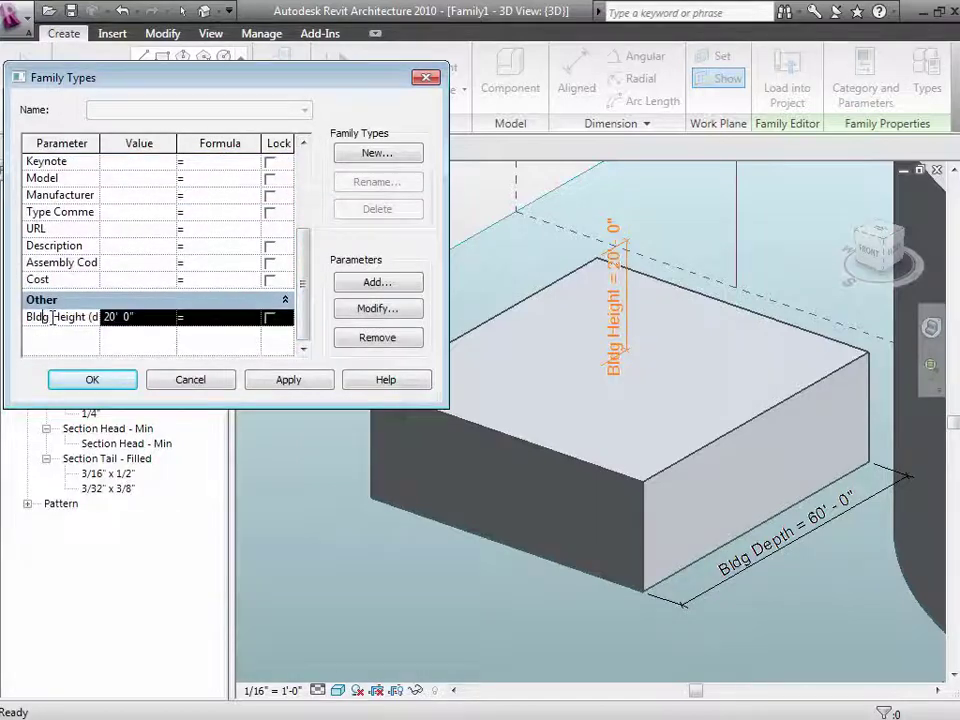
click(370, 312)
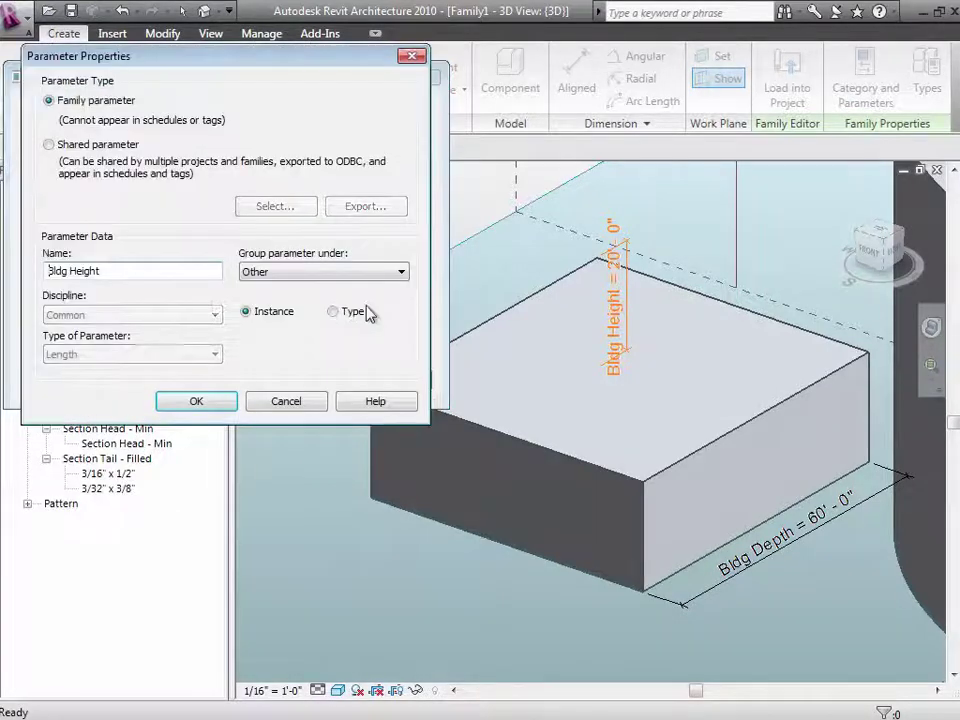
click(262, 277)
click(266, 325)
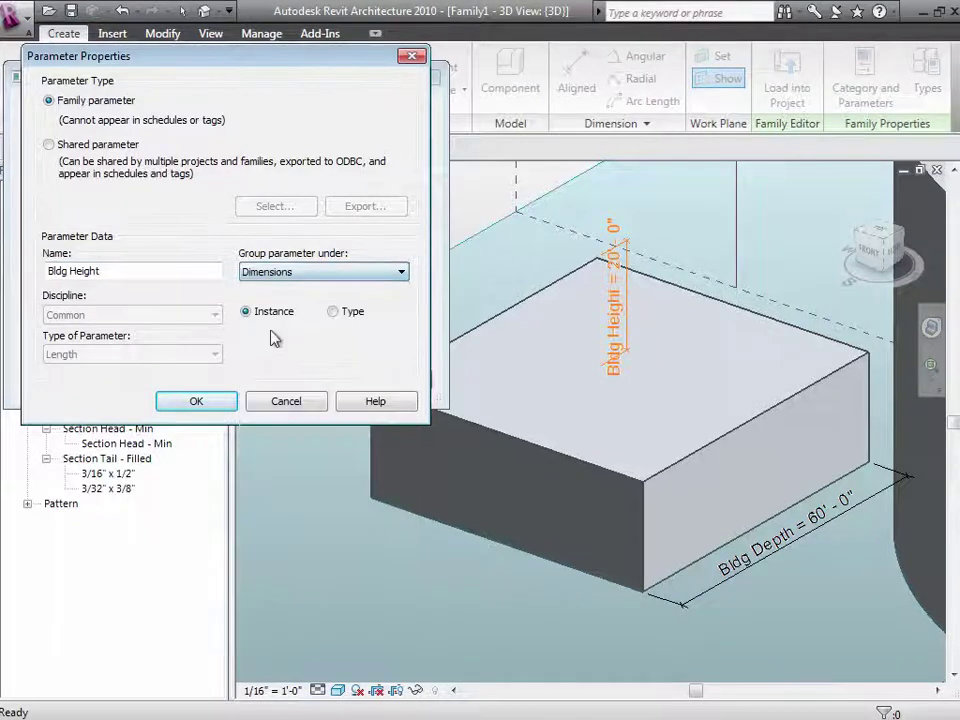
click(224, 401)
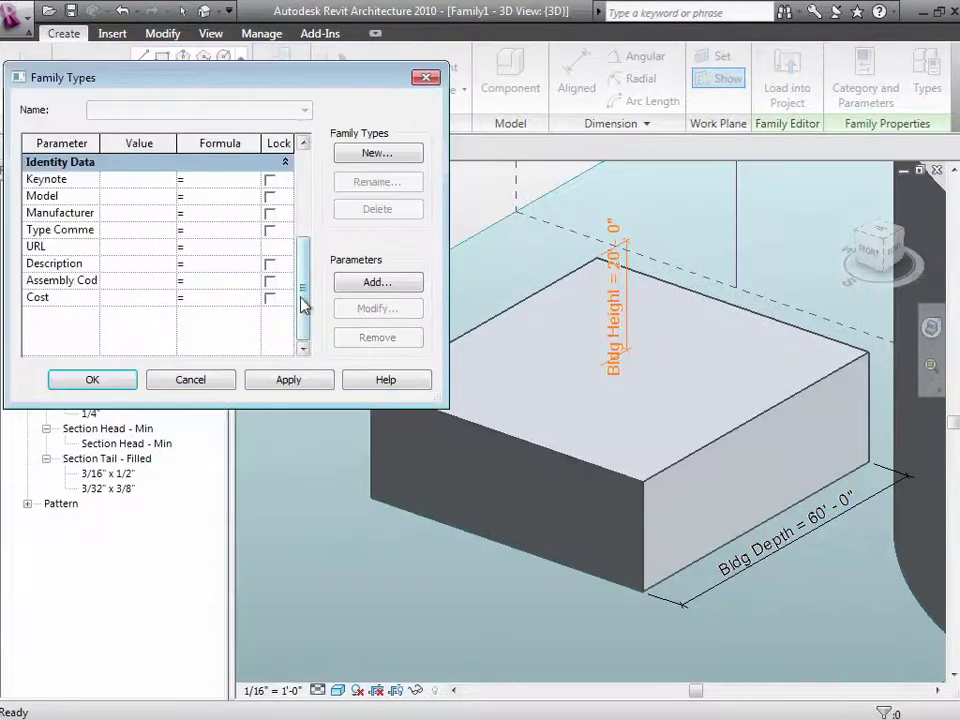
Step: Apply a 40' Bldg Height, close Family Types, and zoom to fit all forms
drag(302, 300, 303, 205)
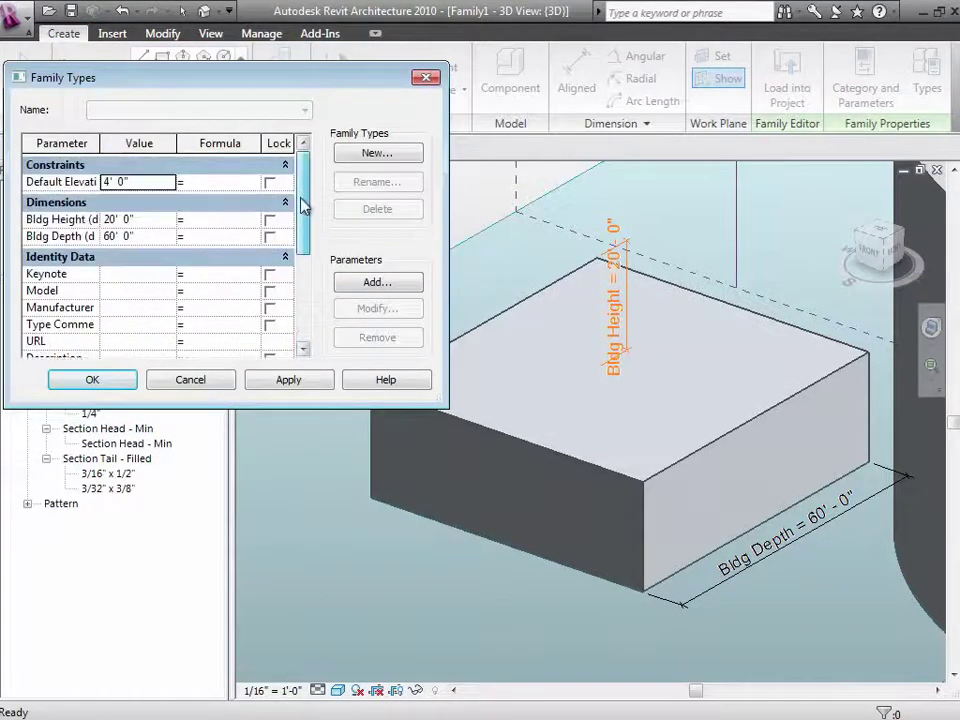
click(154, 223)
click(155, 223)
text(40)
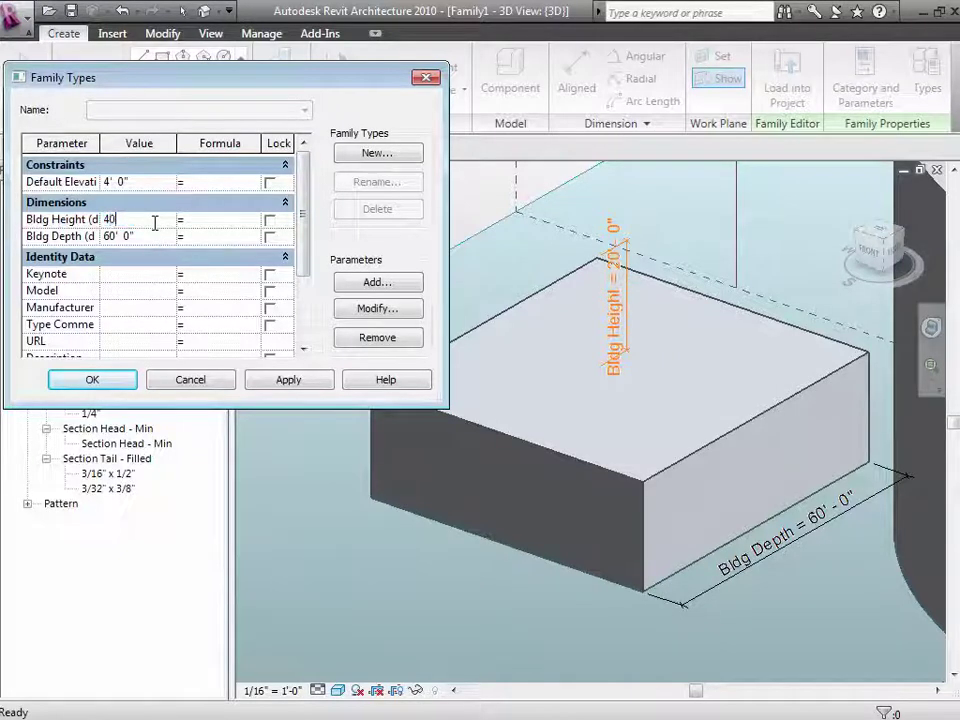
key(Tab)
click(289, 381)
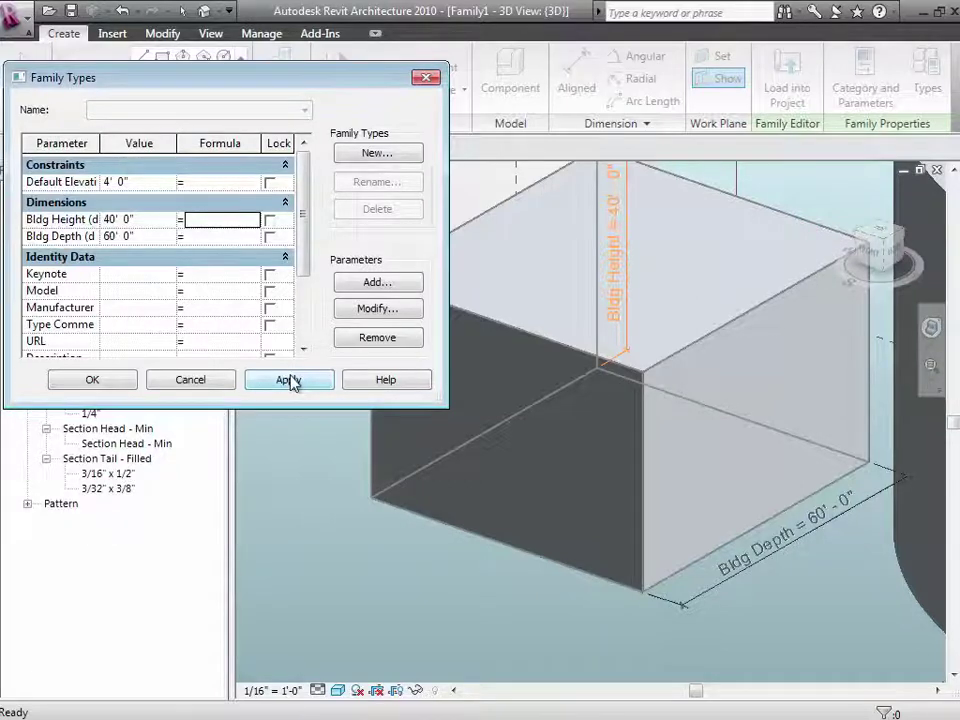
click(222, 386)
key(z)
key(f)
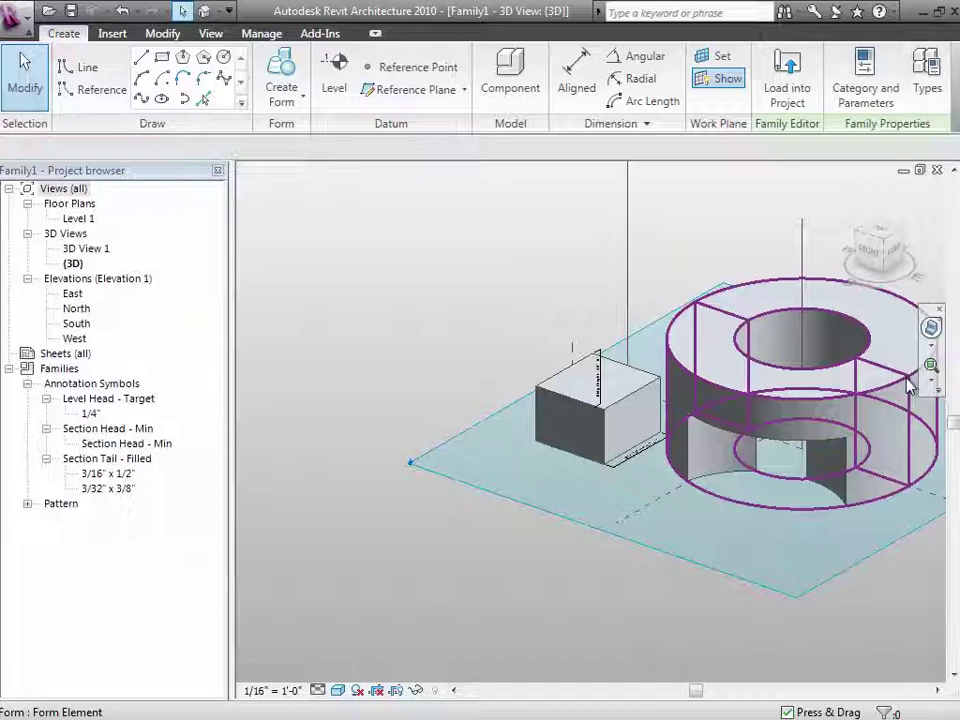
click(908, 390)
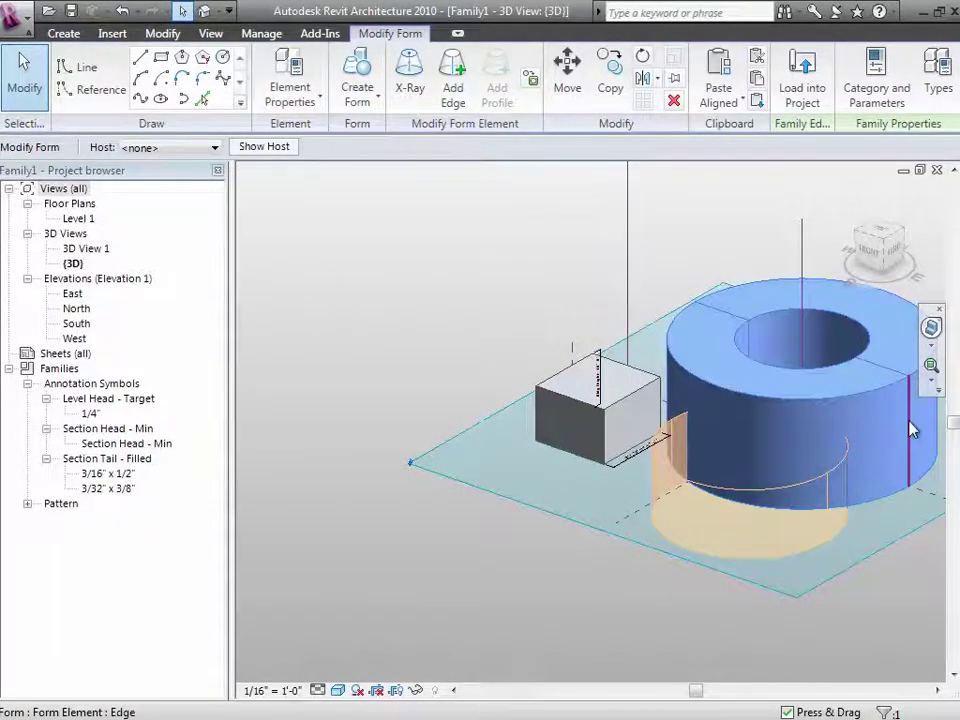
key(Tab)
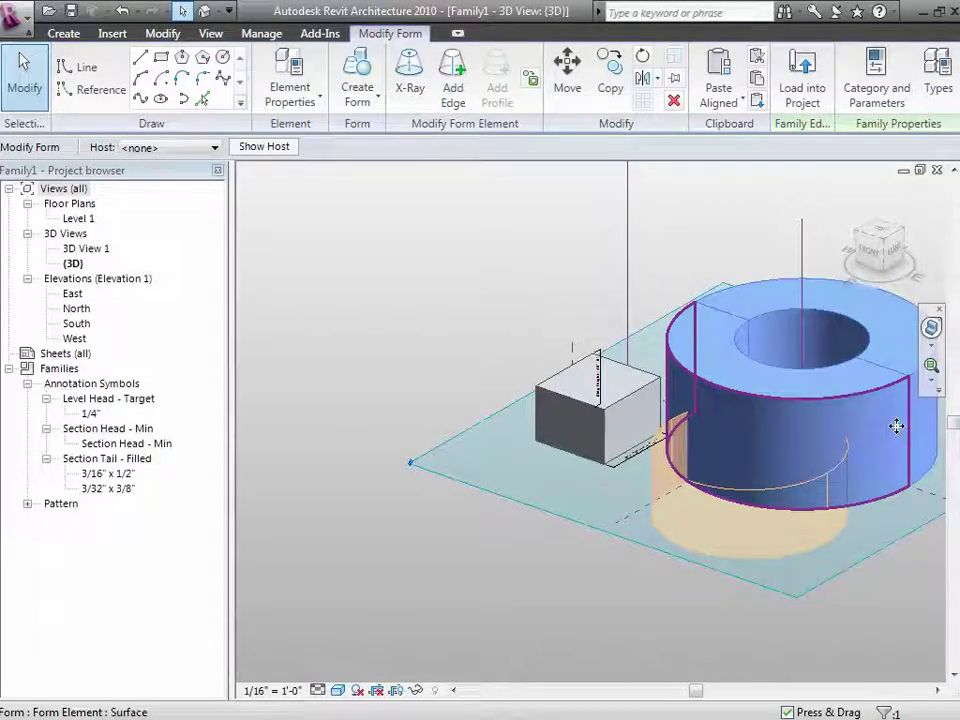
key(Escape)
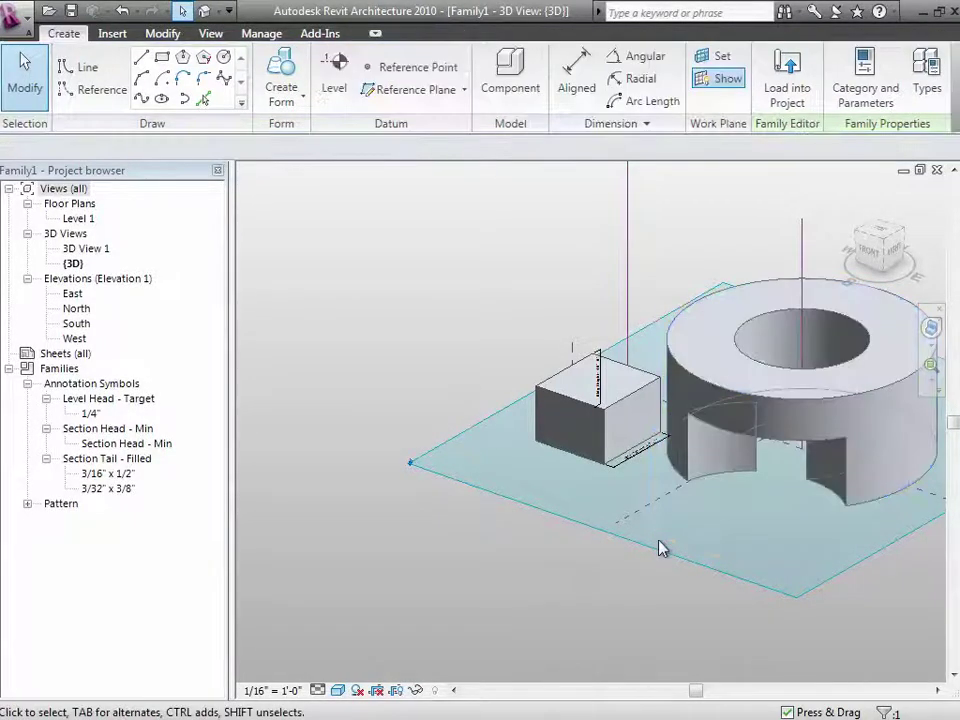
click(760, 289)
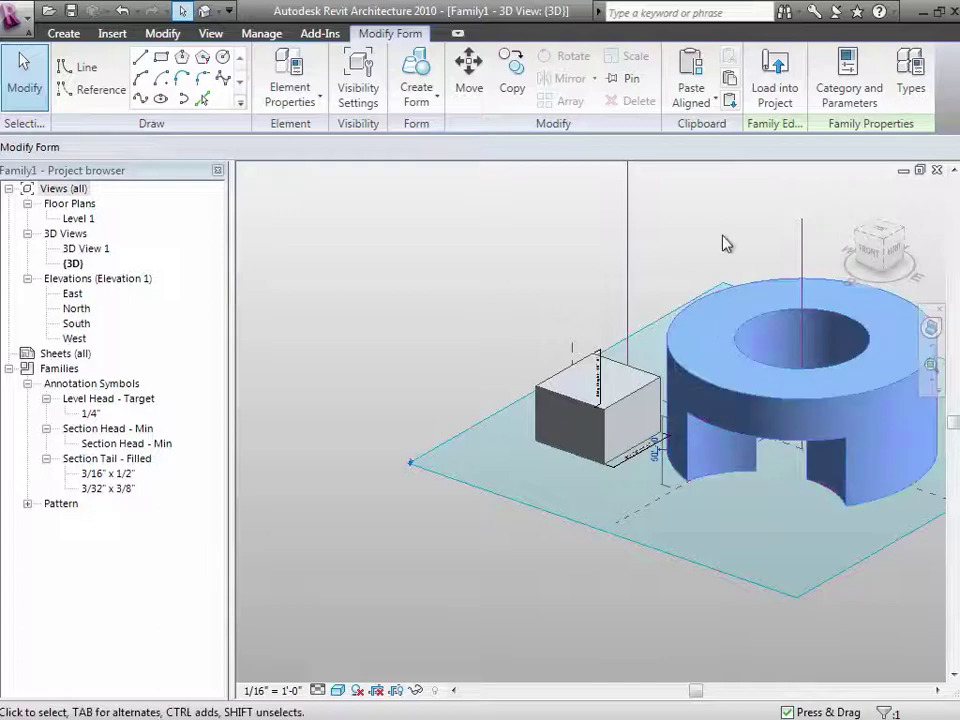
key(Escape)
key(Tab)
key(Tab)
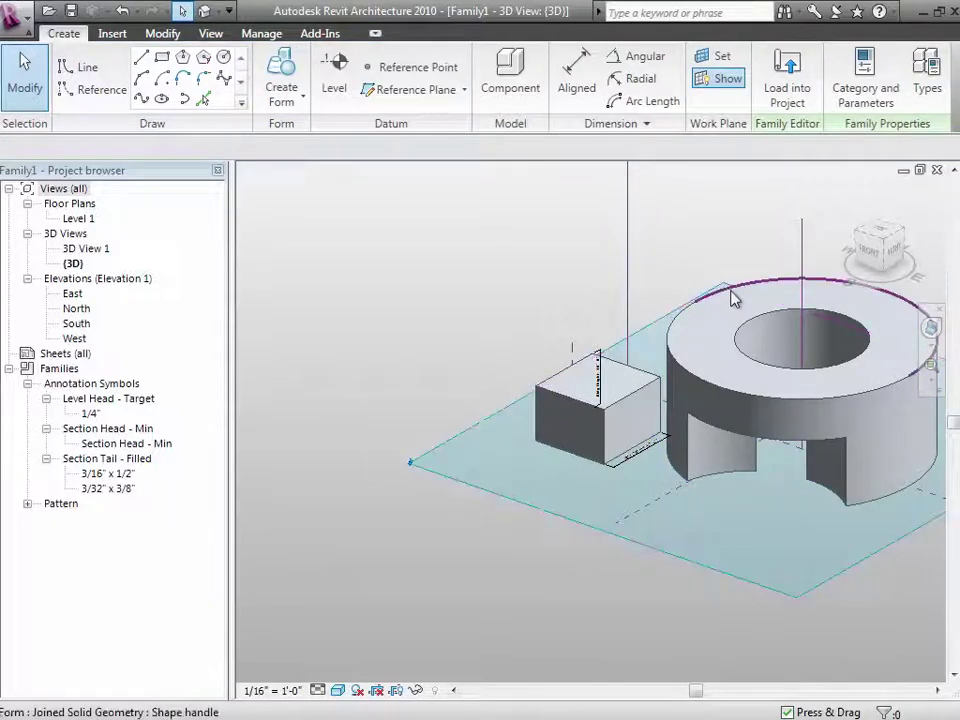
click(733, 298)
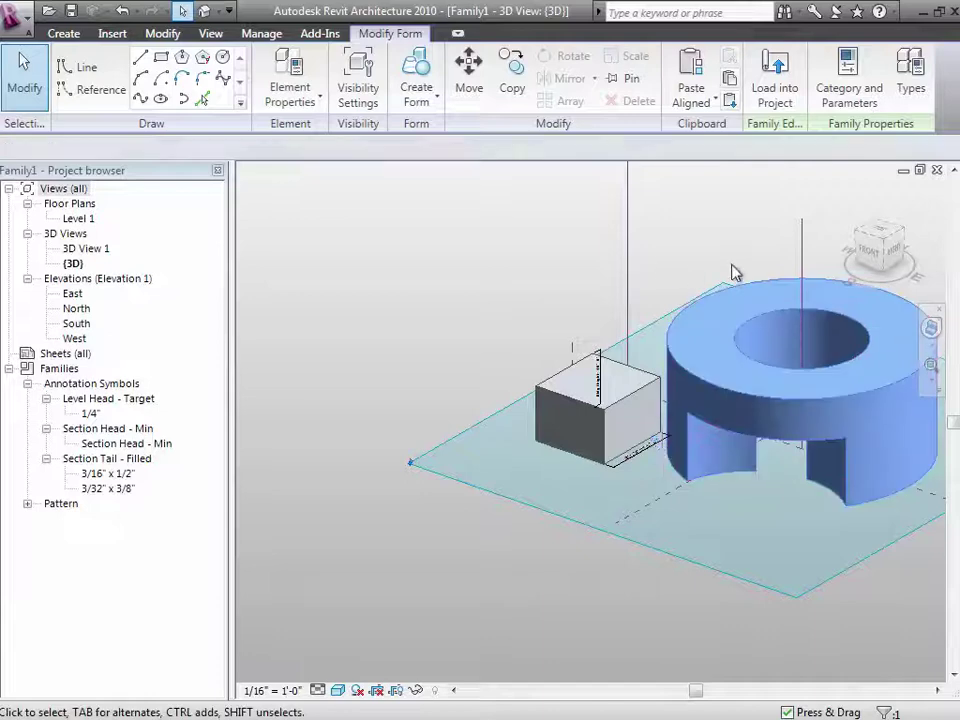
key(Escape)
key(Tab)
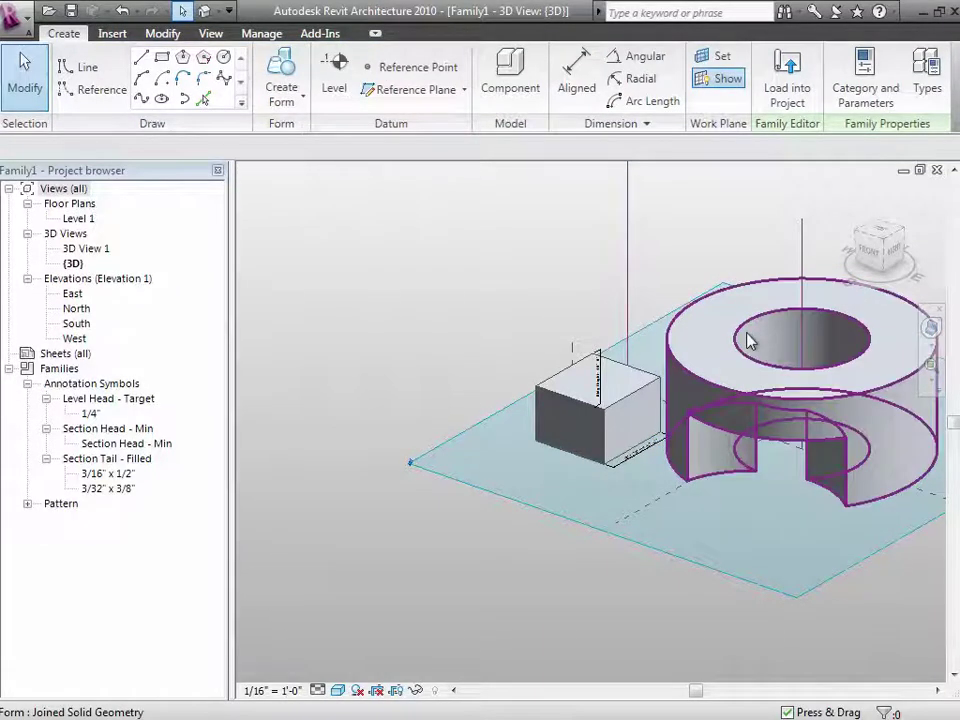
click(750, 340)
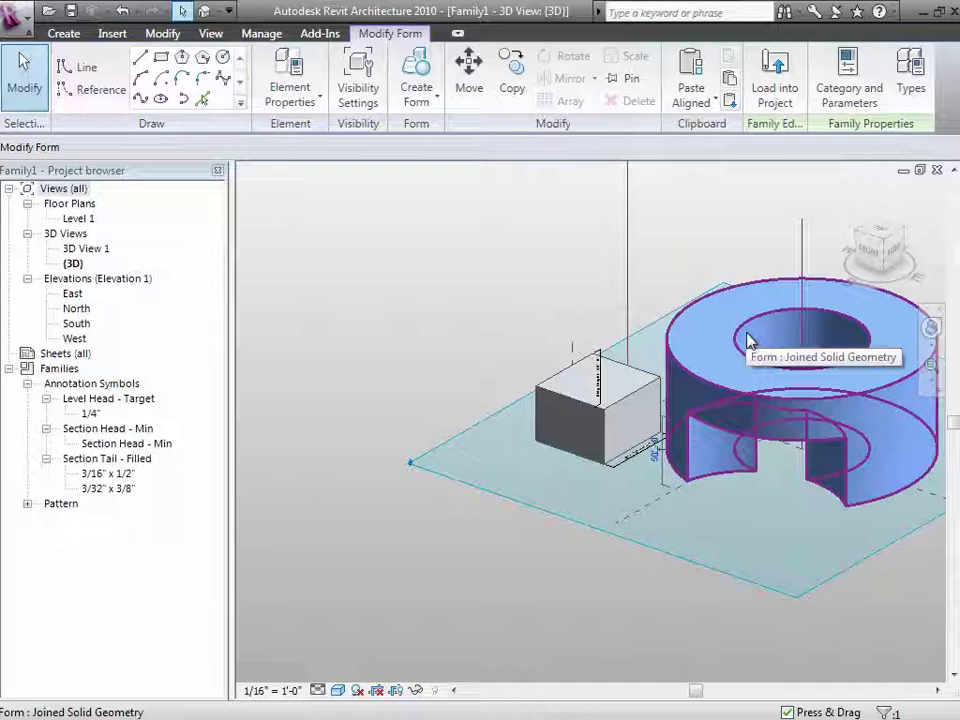
click(703, 281)
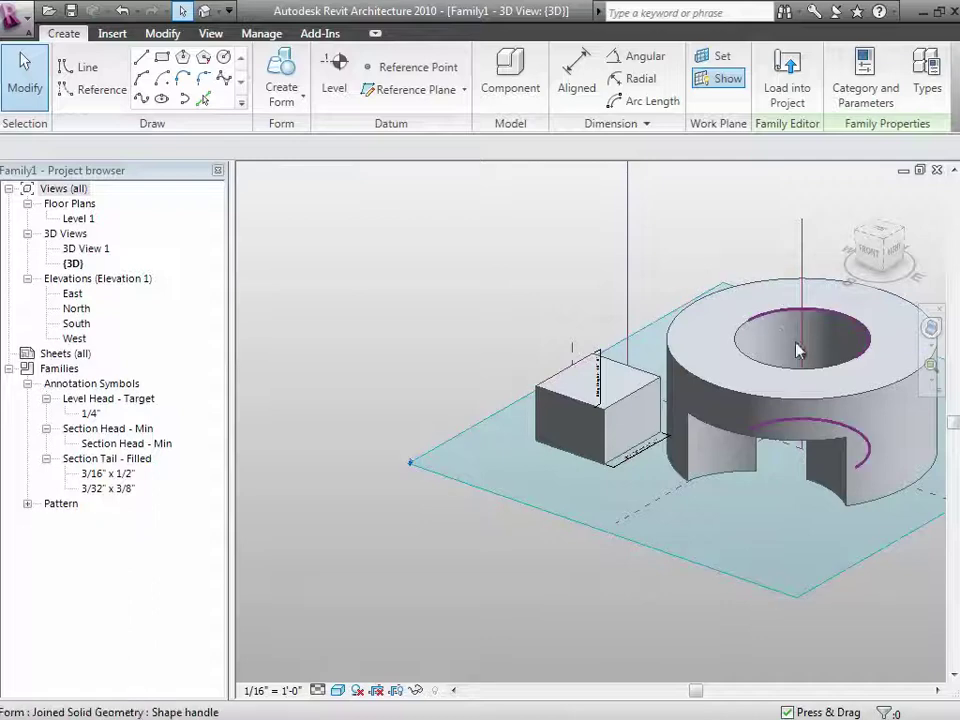
key(Tab)
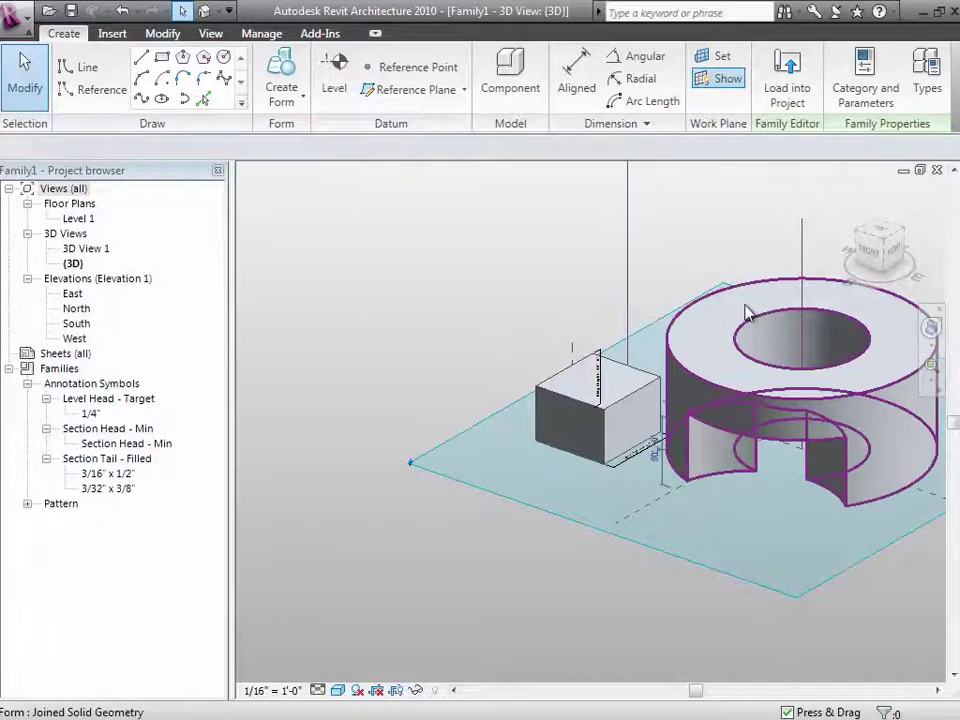
click(746, 313)
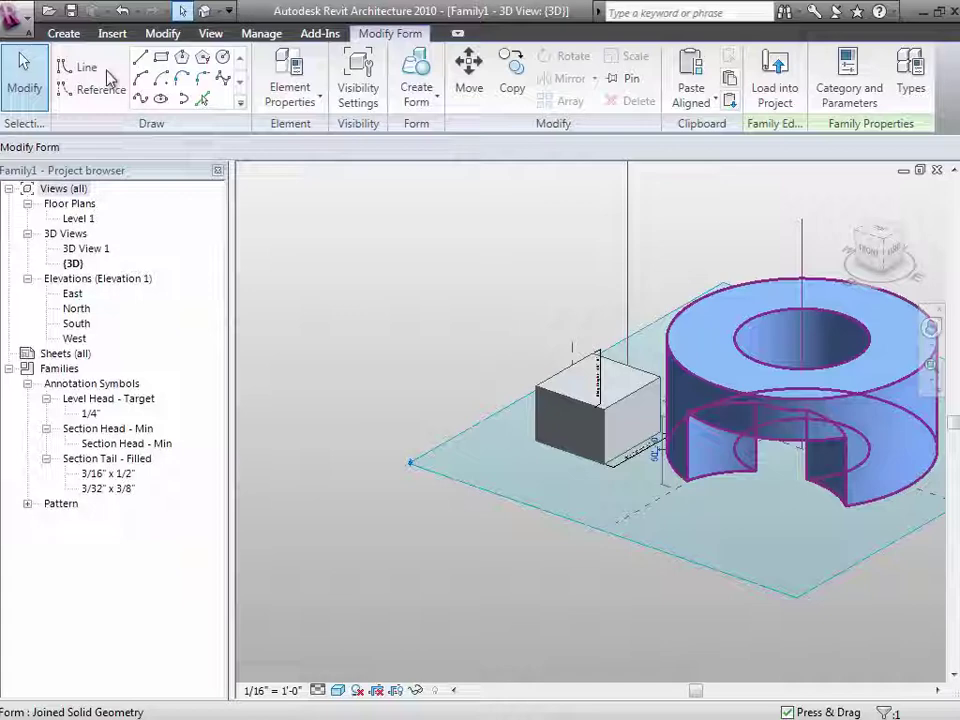
click(279, 275)
scroll(279, 275, down, 5)
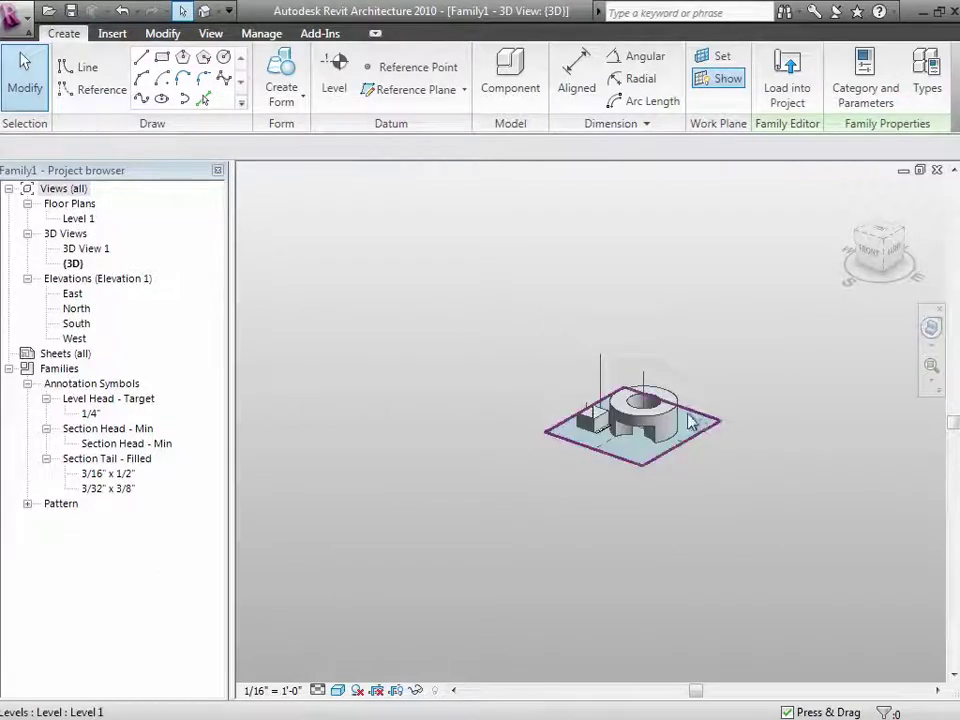
Step: Zoom in on the reference lines and set the work plane to Center (Front/Back)
click(931, 365)
drag(572, 347, 677, 454)
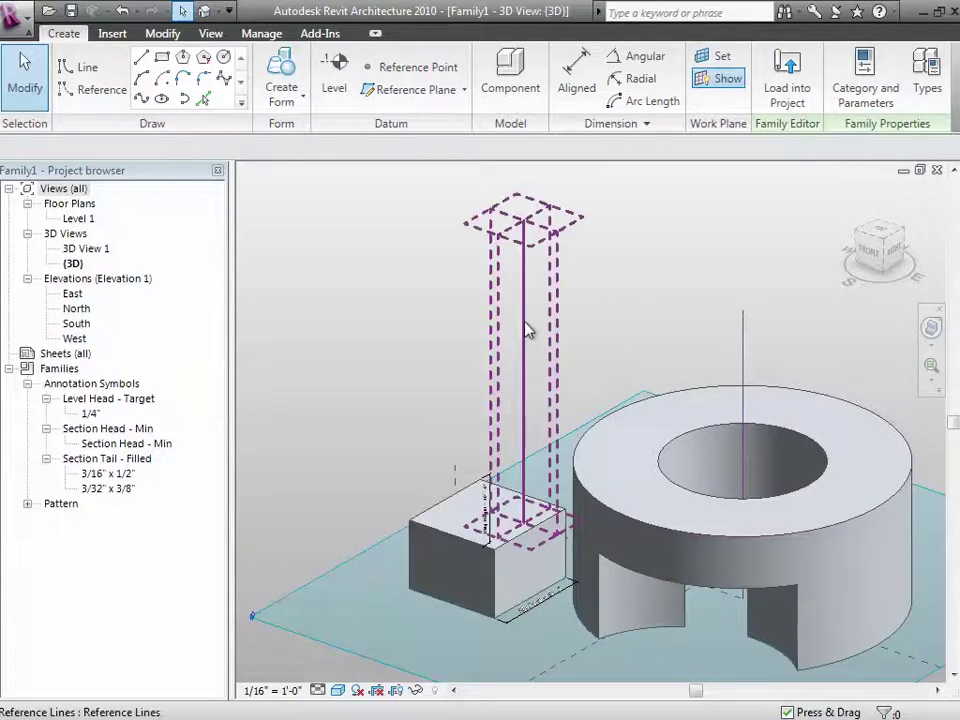
click(718, 56)
click(163, 148)
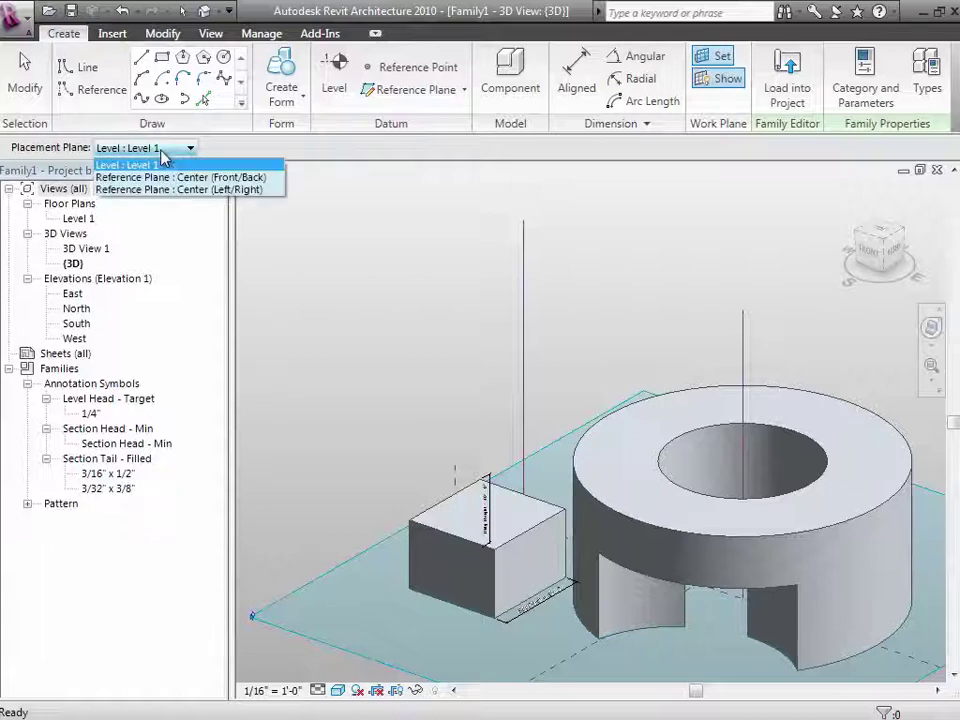
click(167, 178)
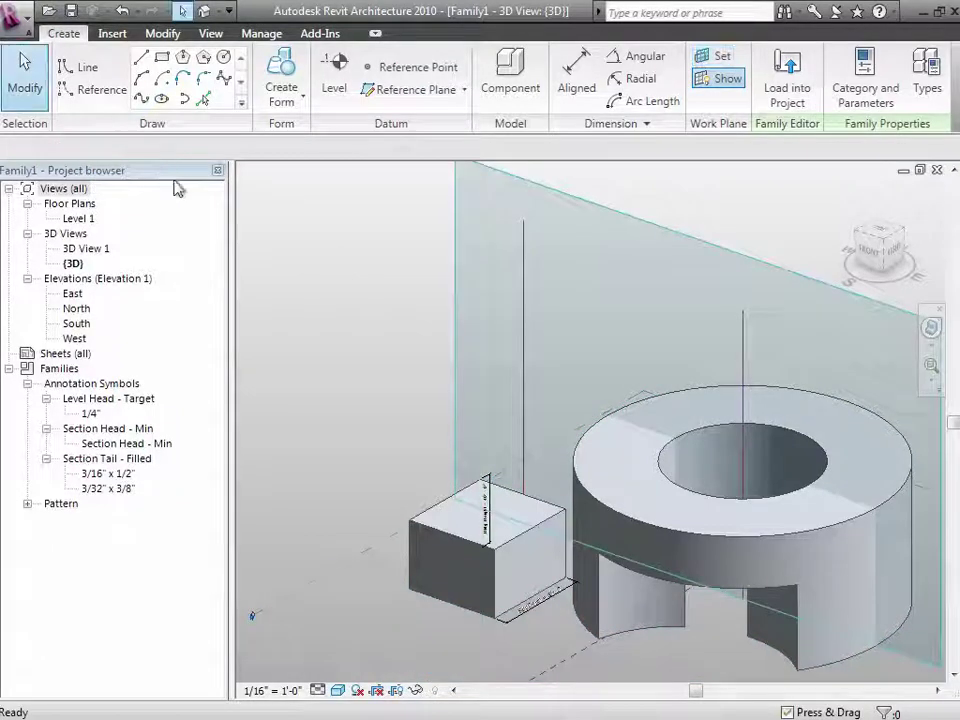
Step: Draw a small circle beside the vertical reference line
click(223, 57)
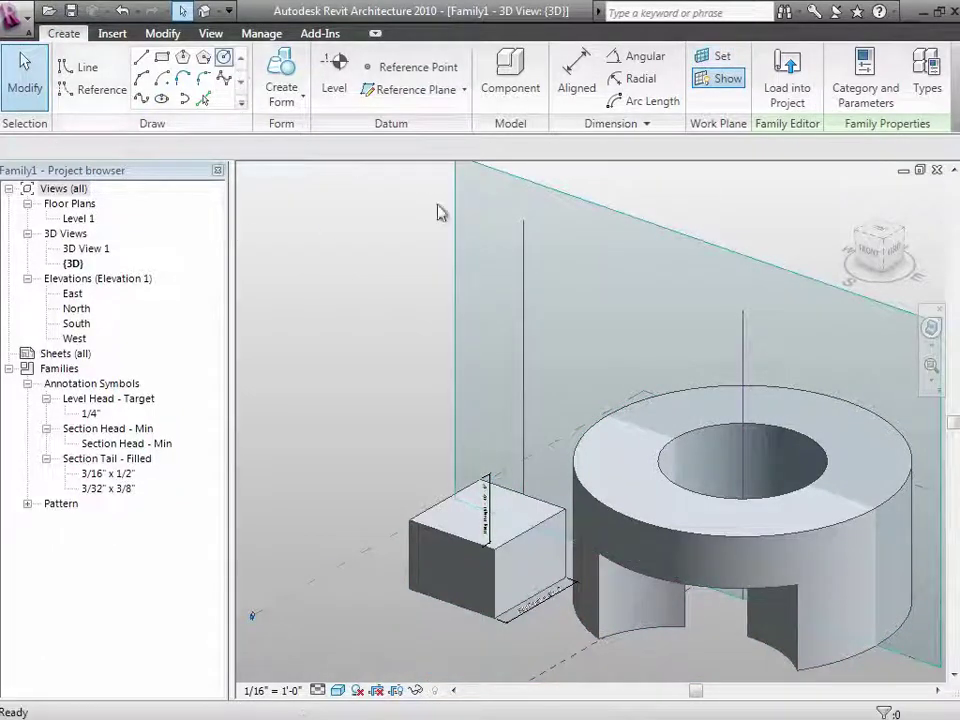
click(563, 312)
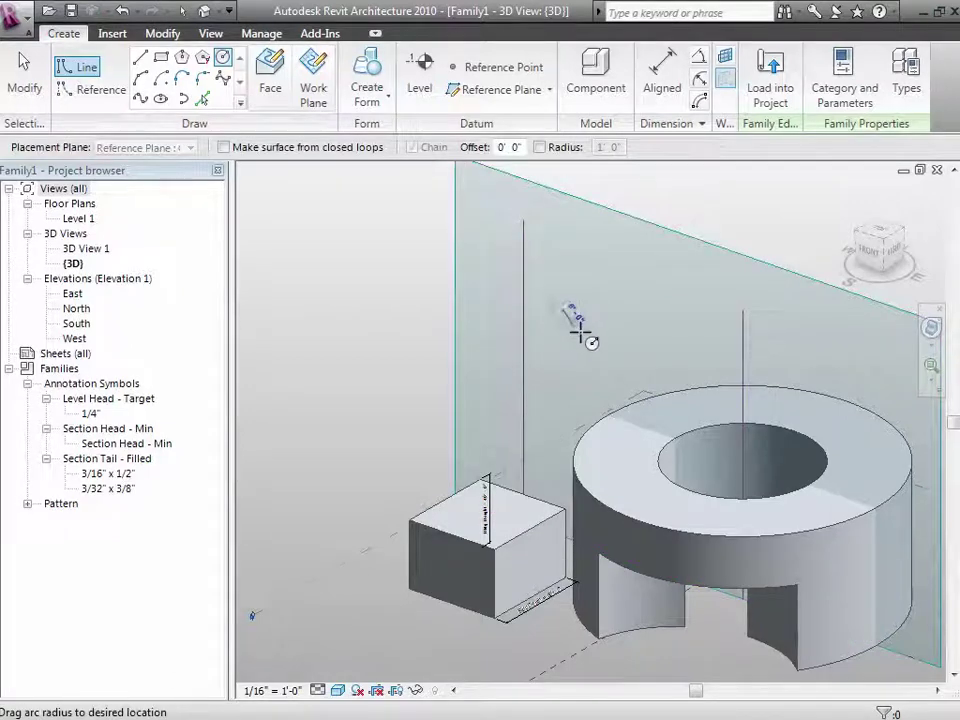
click(585, 338)
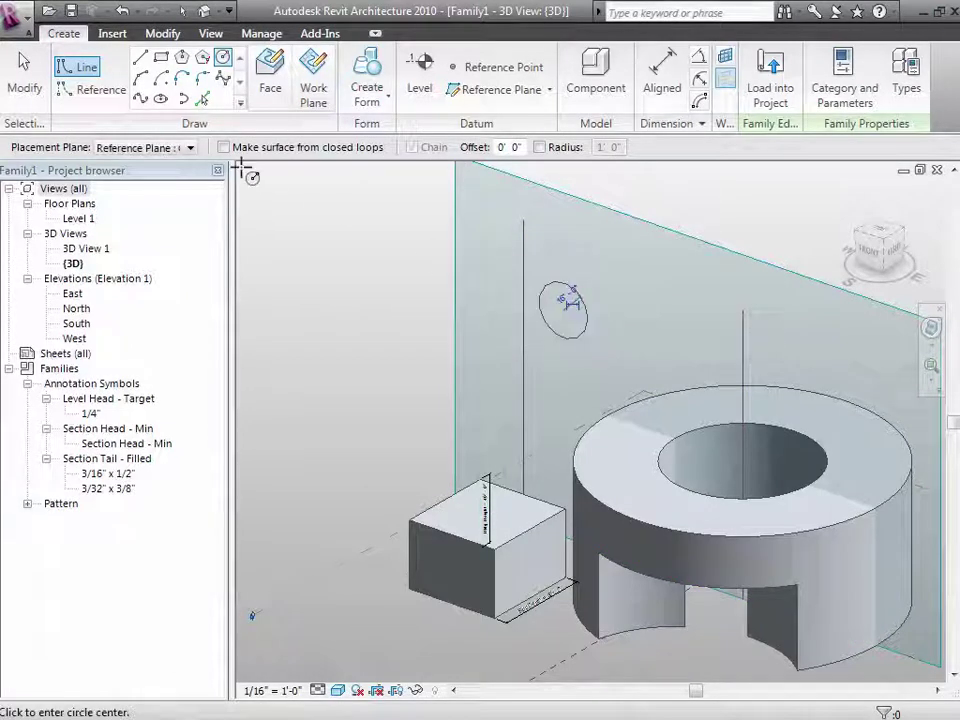
click(30, 86)
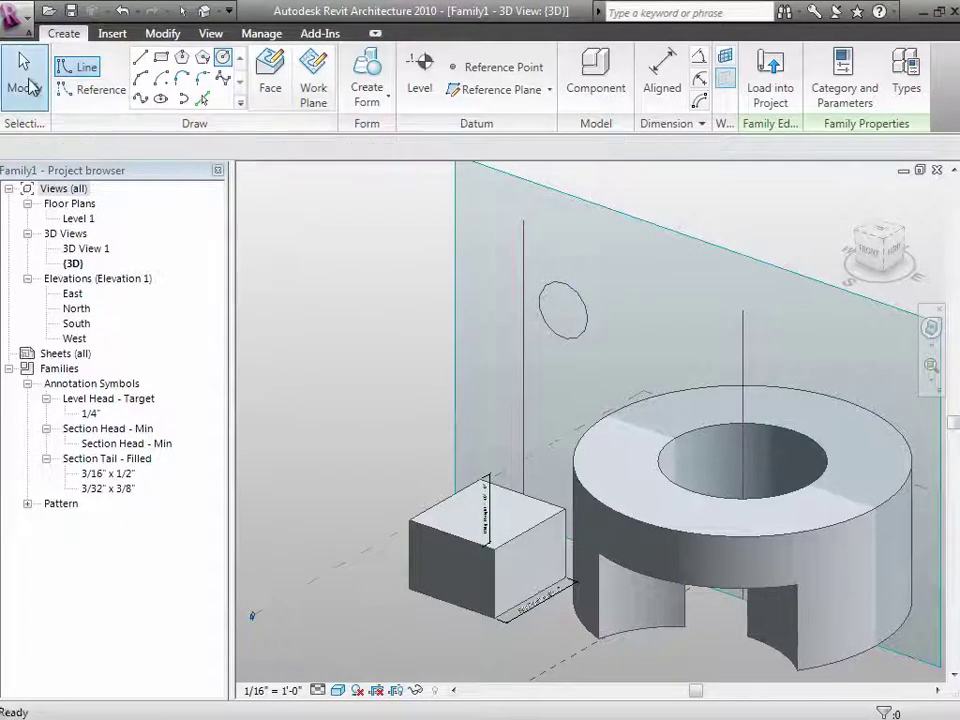
Step: Select the circle with the vertical reference line and revolve them into a torus
click(548, 293)
click(524, 268)
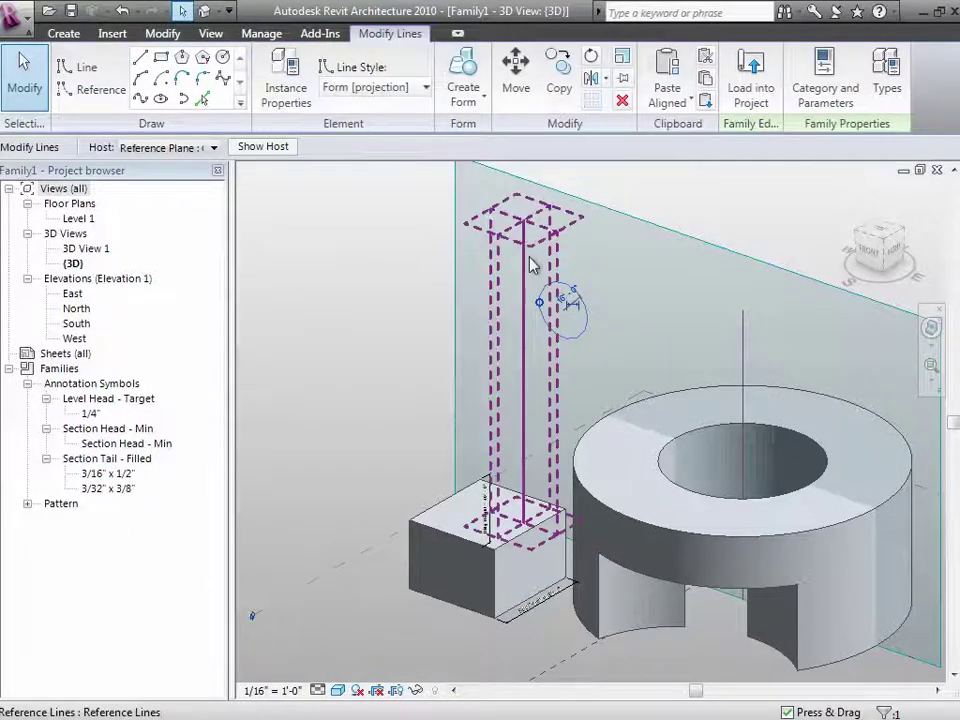
ctrl+click(585, 305)
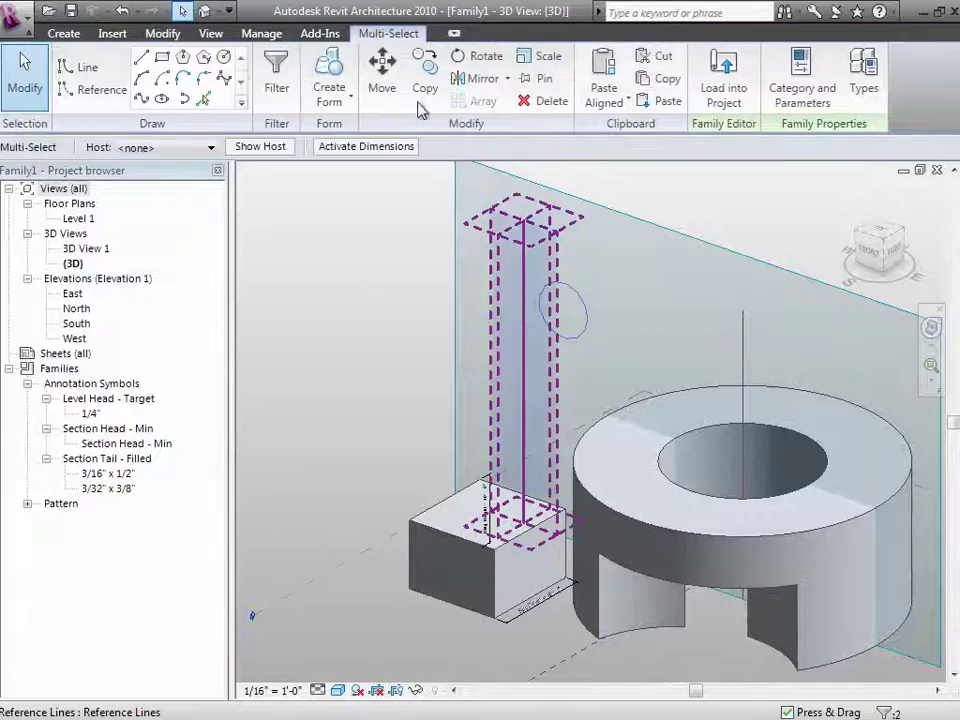
click(351, 101)
click(354, 131)
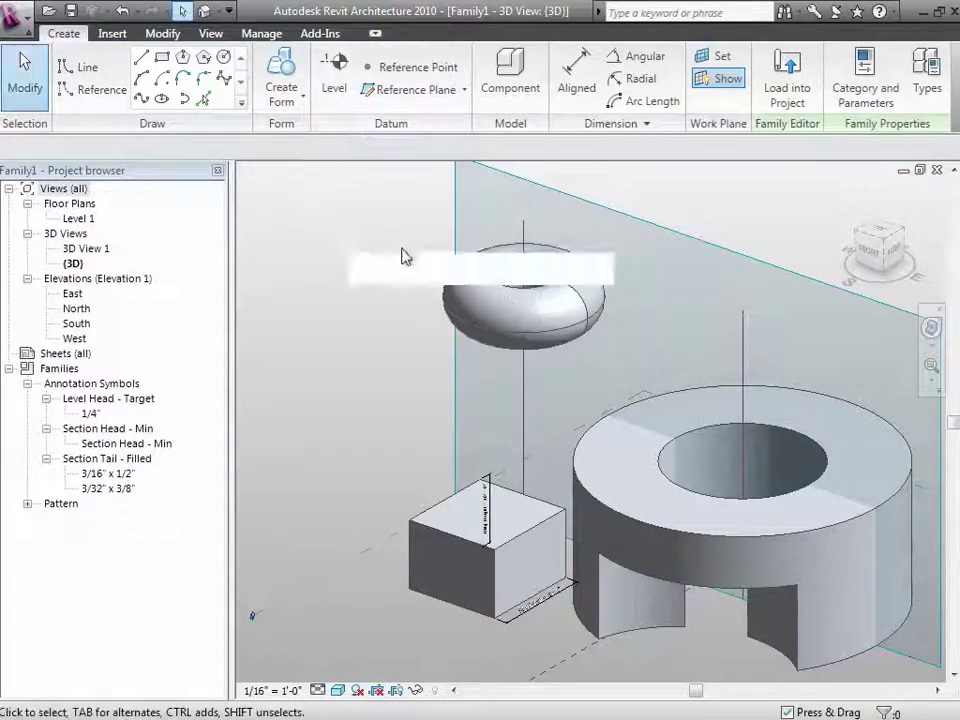
Step: Select the torus's profile circle edge and make its 16'-0" radius dimension permanent
key(Tab)
key(Tab)
click(577, 307)
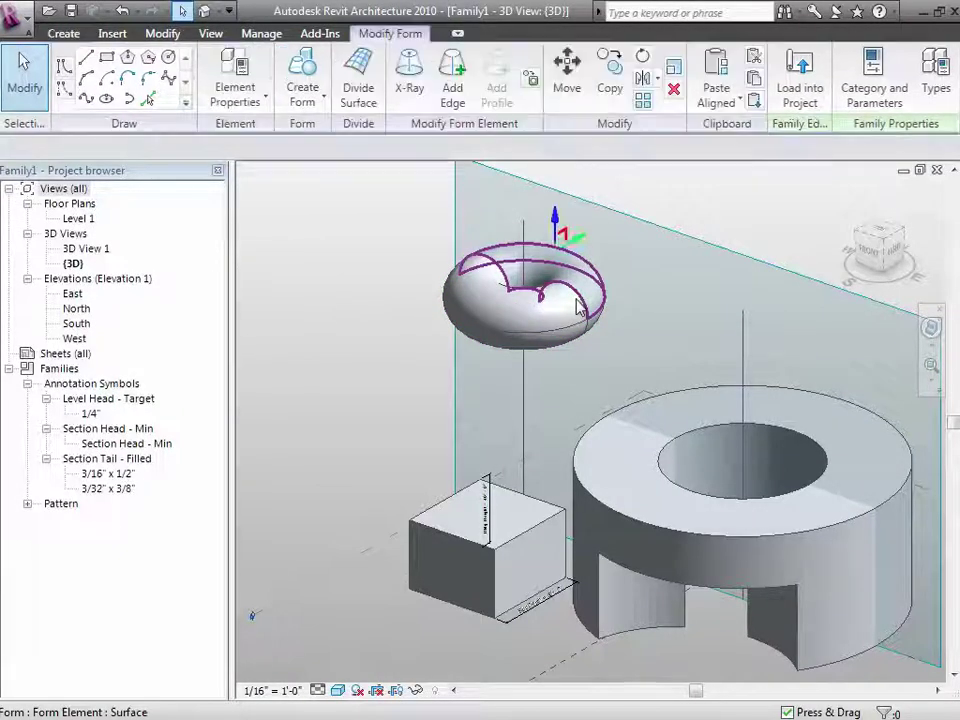
click(578, 303)
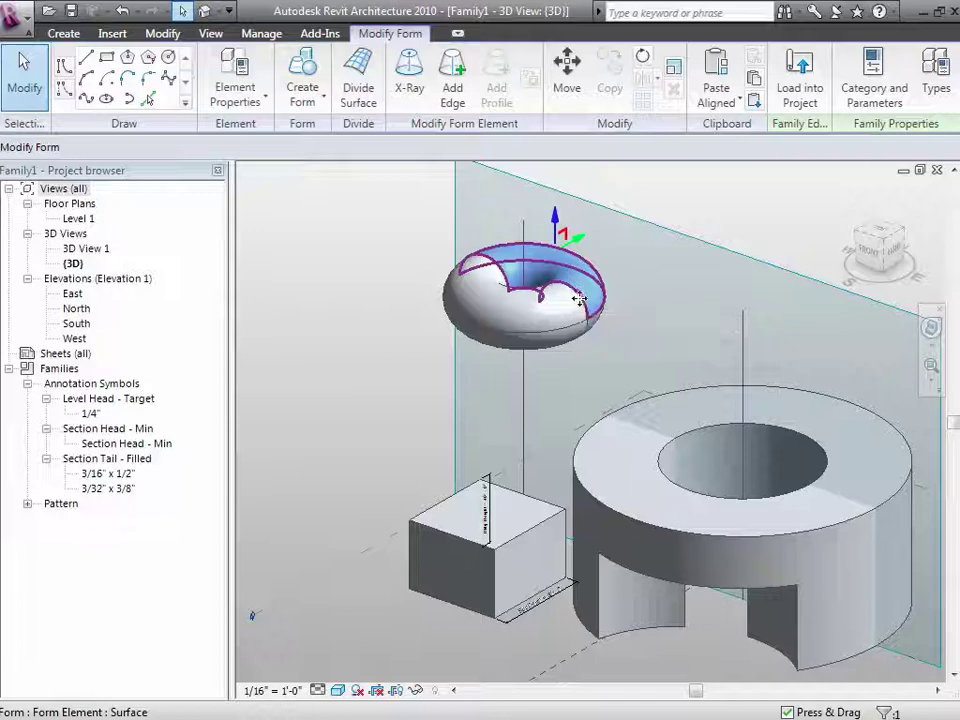
key(Tab)
key(Tab)
click(584, 307)
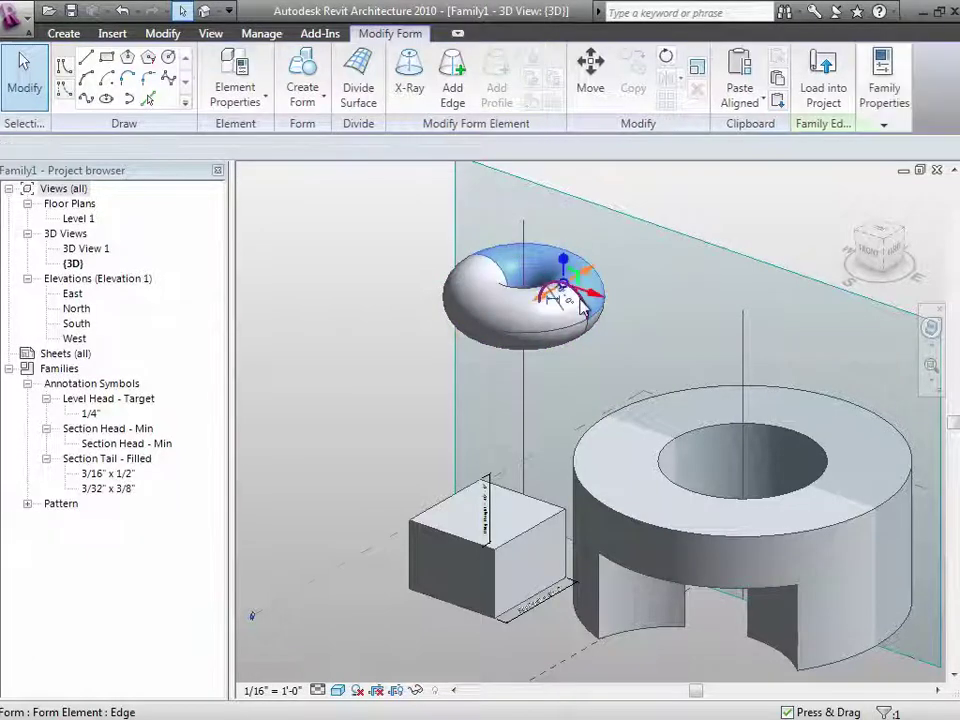
click(931, 370)
drag(392, 193, 620, 358)
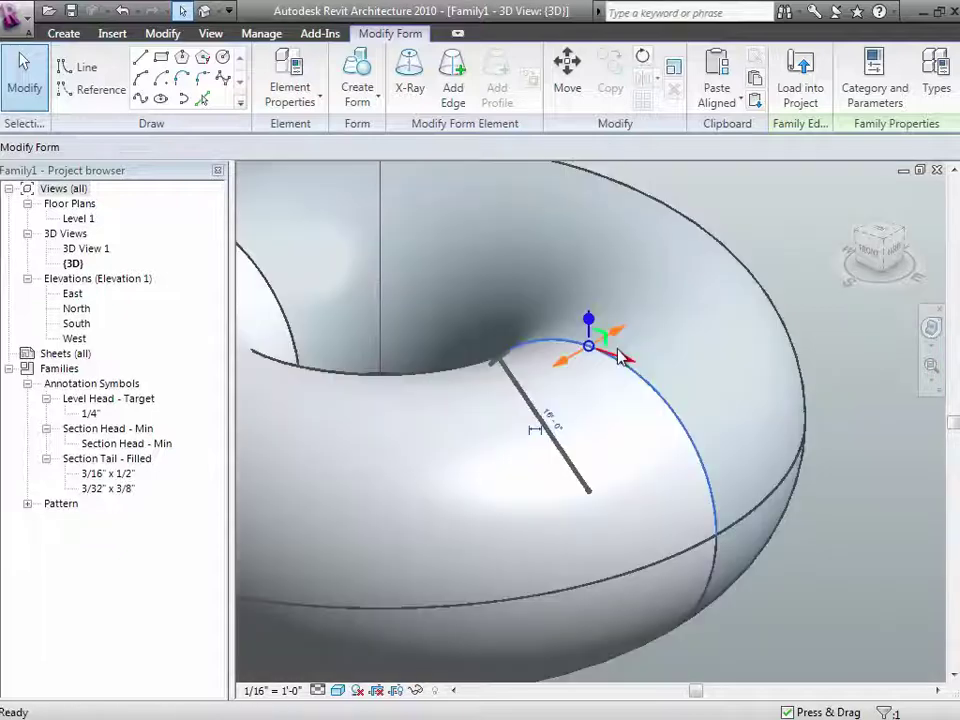
click(533, 432)
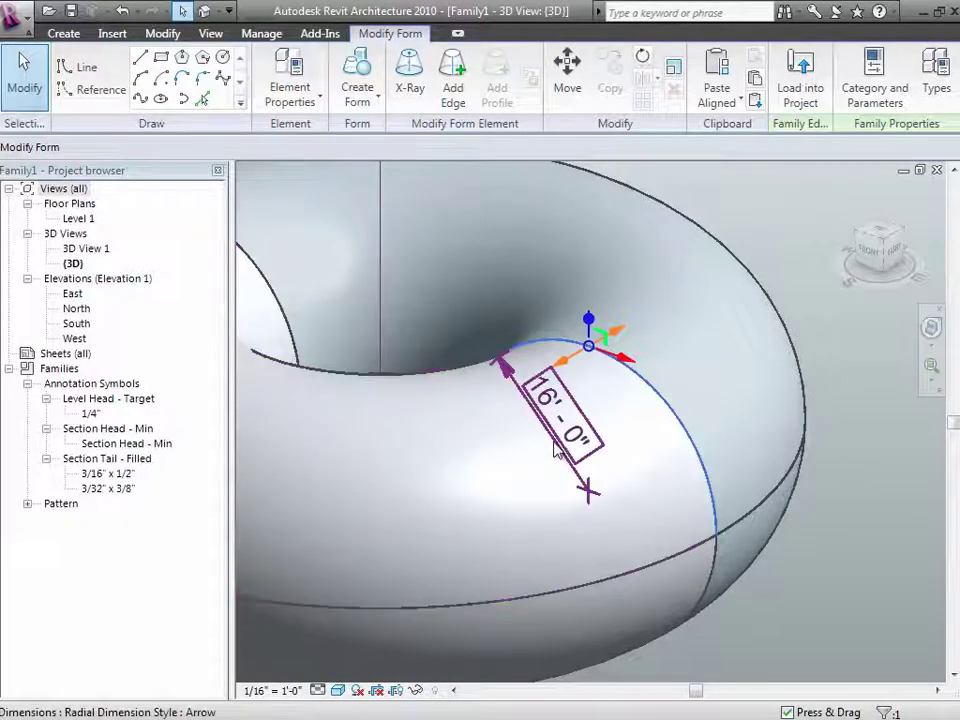
Step: Begin a Donut Radius instance parameter grouped under Dimensions for the 16'-0" radius dimension
click(578, 484)
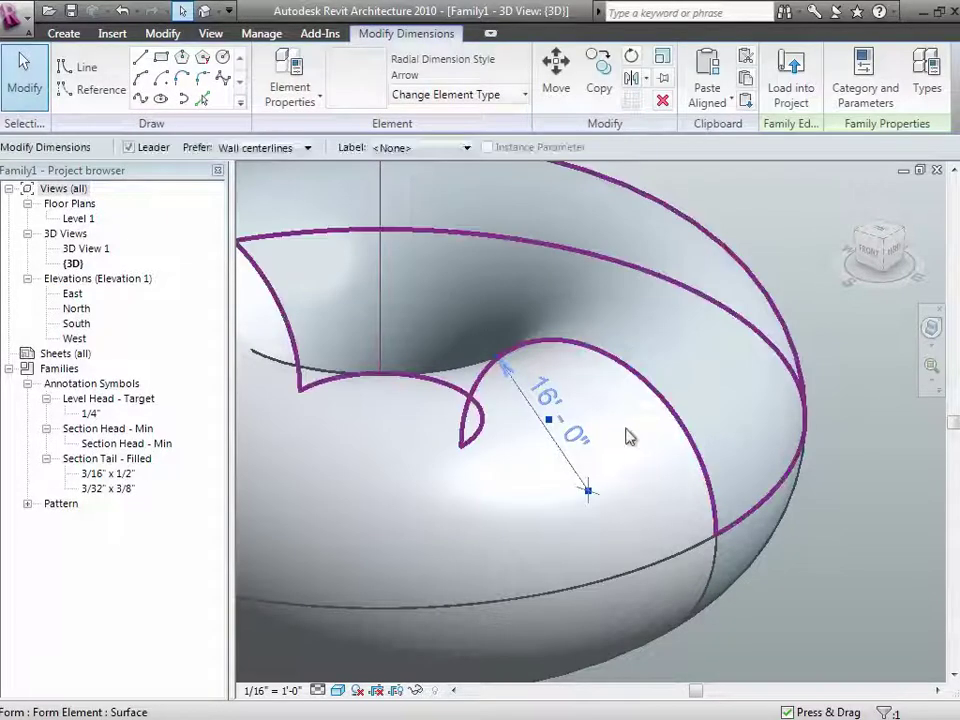
click(862, 487)
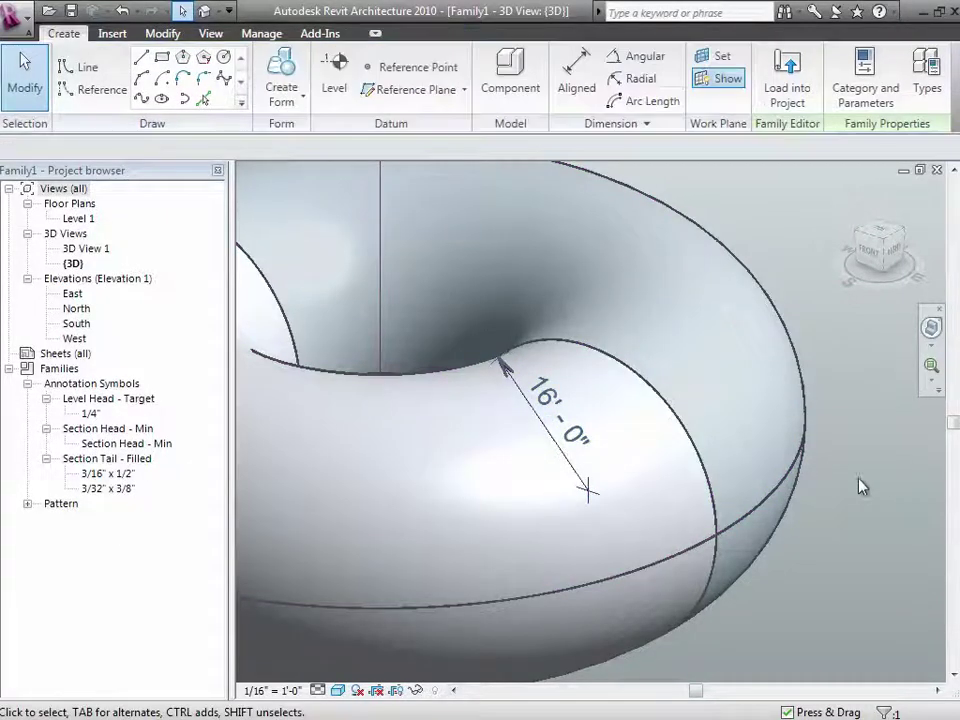
click(557, 455)
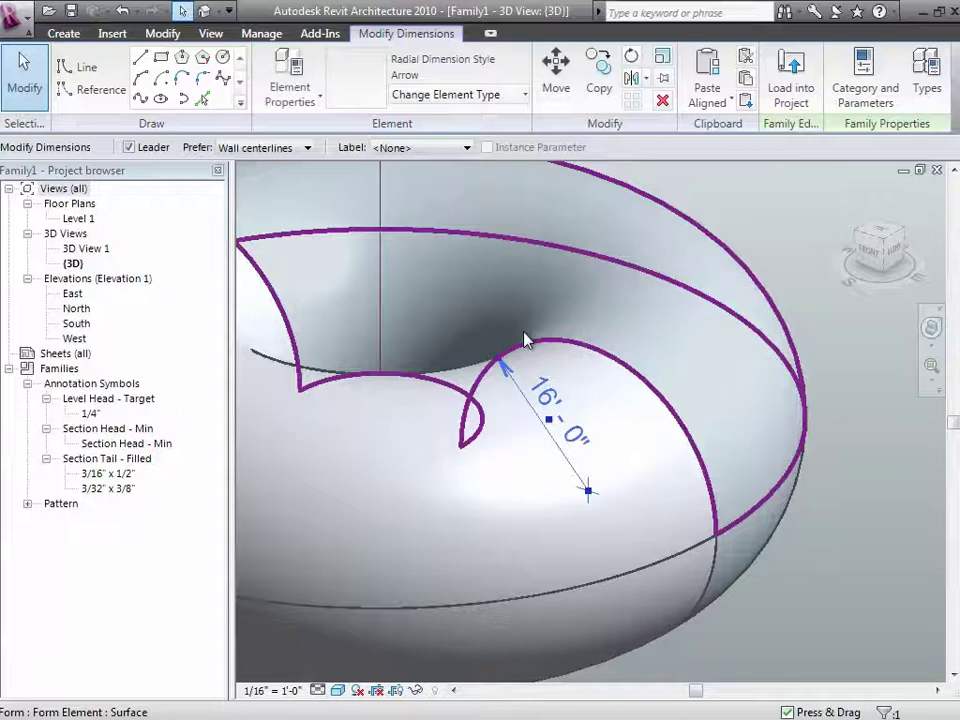
click(396, 147)
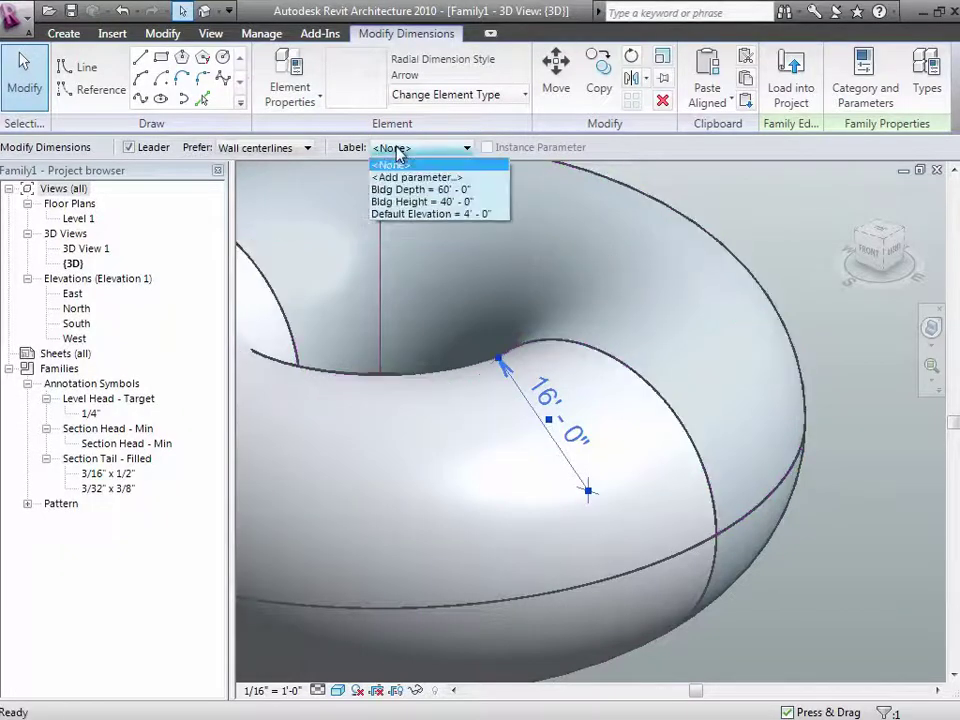
click(400, 178)
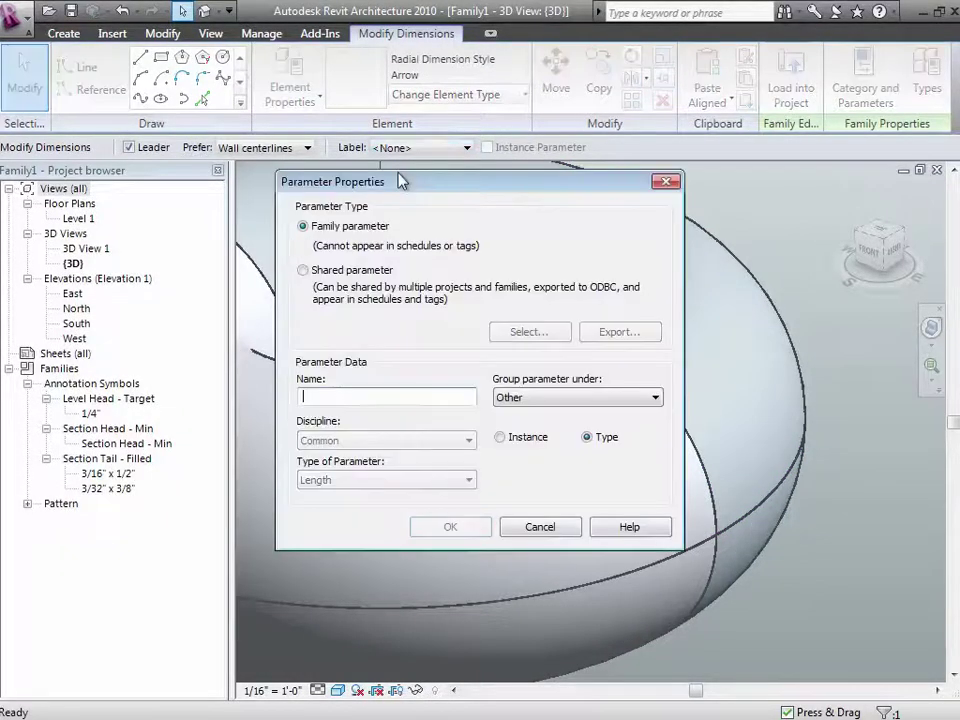
text(Donut R)
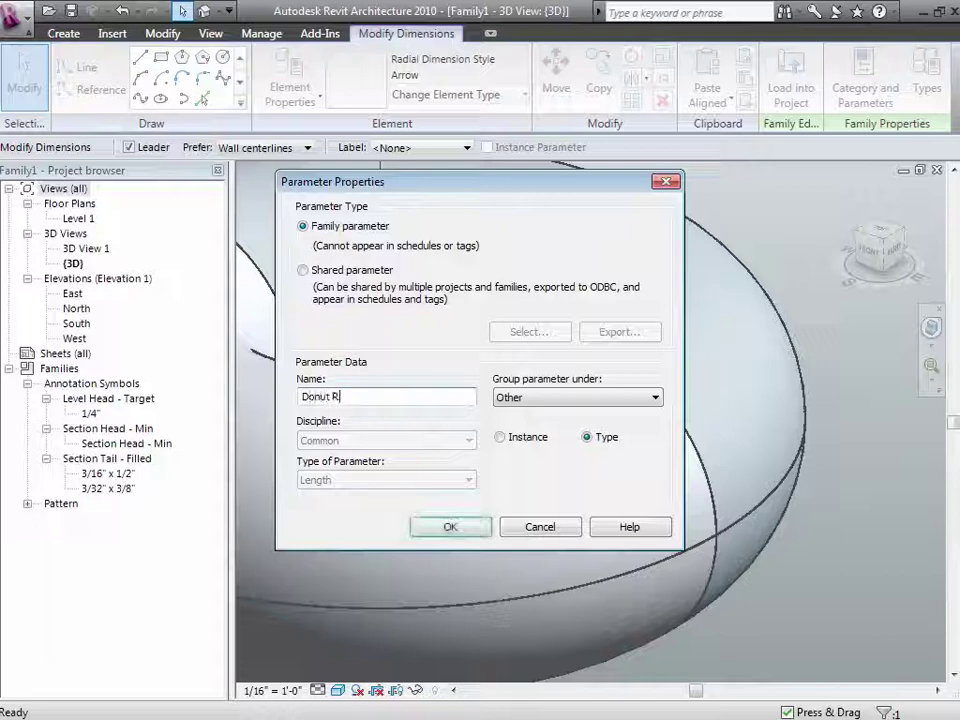
text(adius)
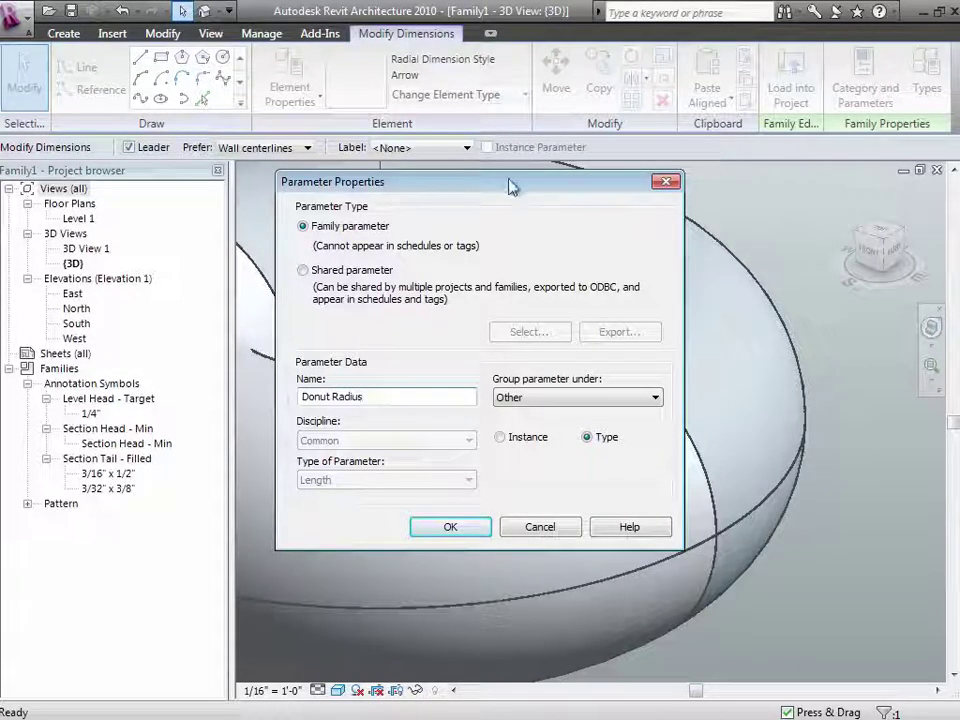
click(533, 443)
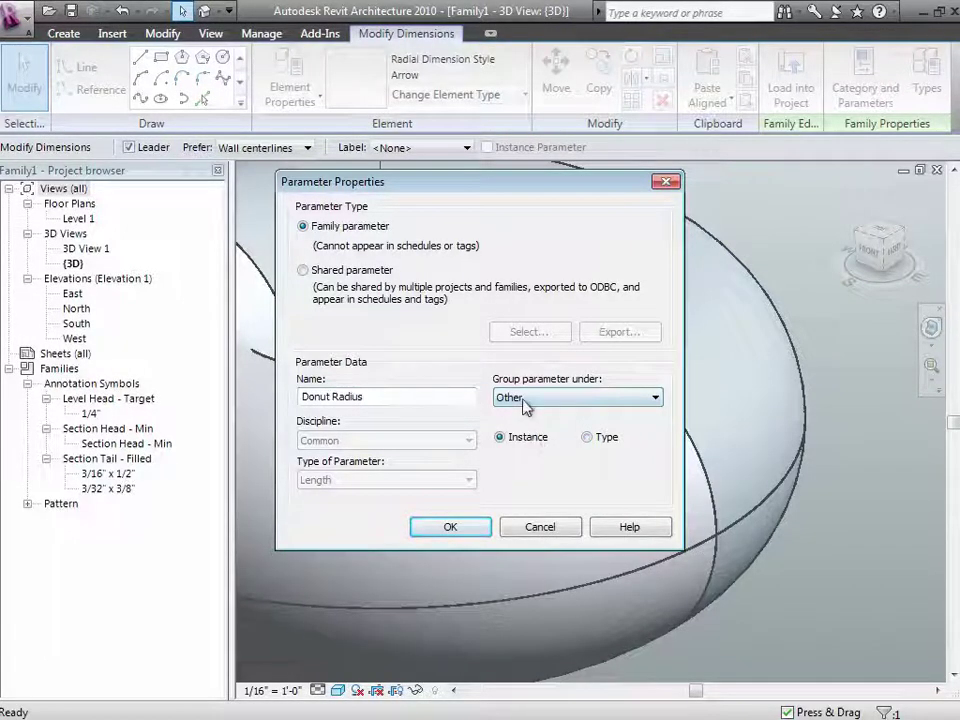
click(521, 398)
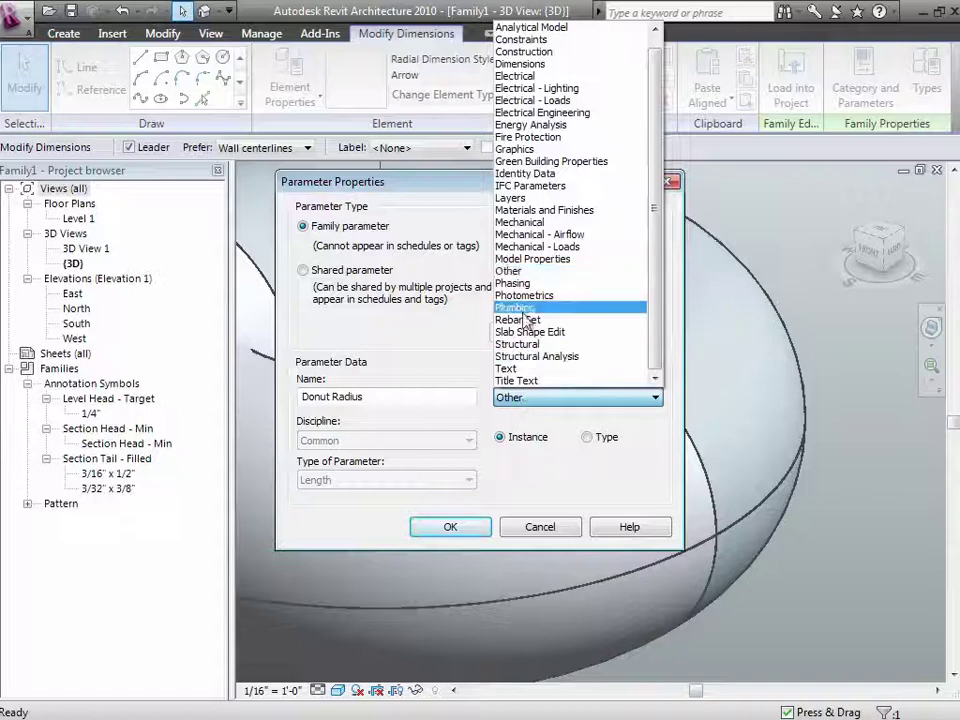
click(518, 64)
Step: Cancel the new parameter, leaving the dimension unlabelled, and select the torus surface
click(533, 525)
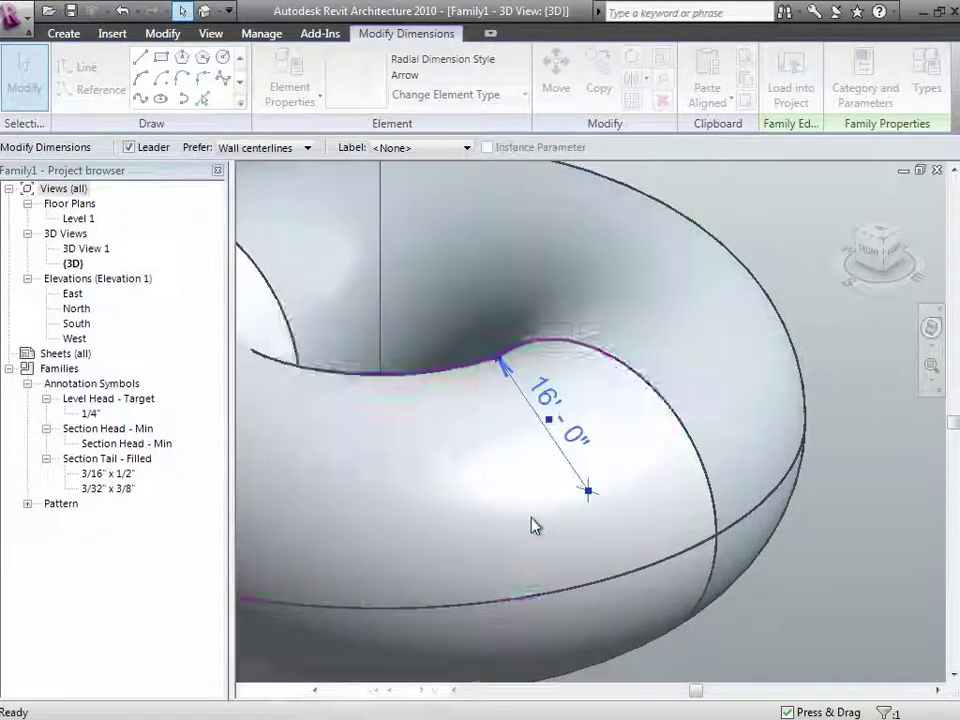
click(513, 546)
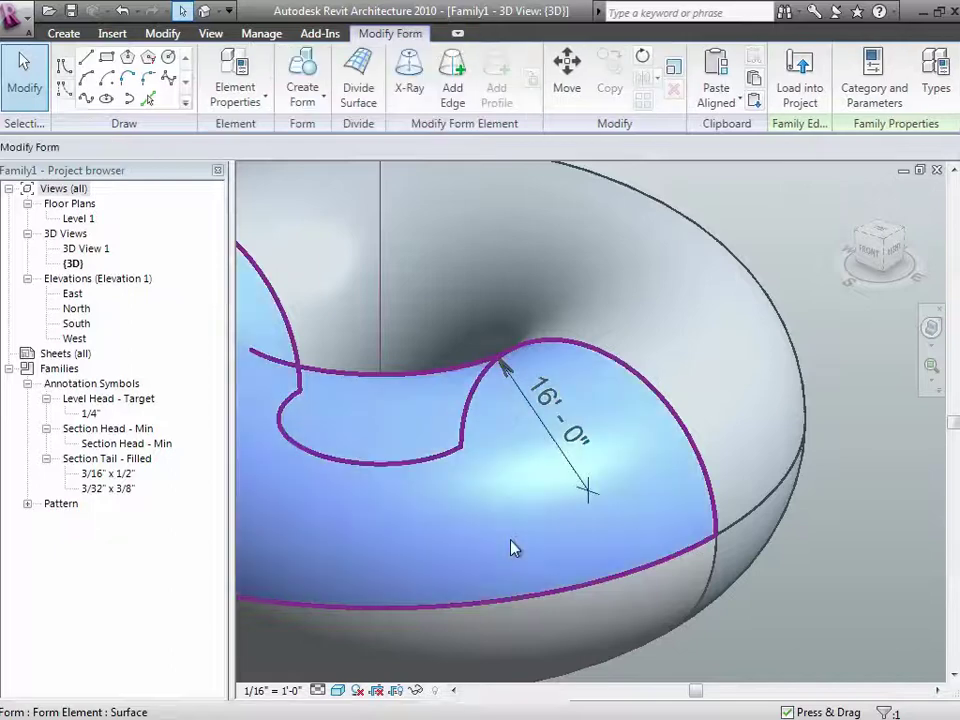
scroll(511, 548, down, 5)
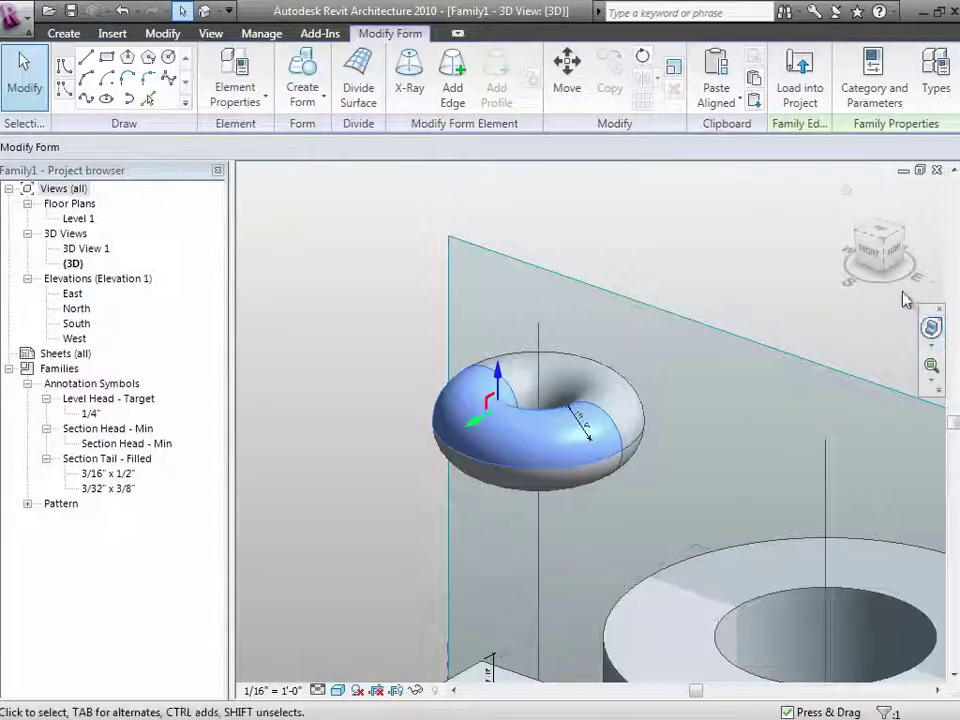
click(934, 82)
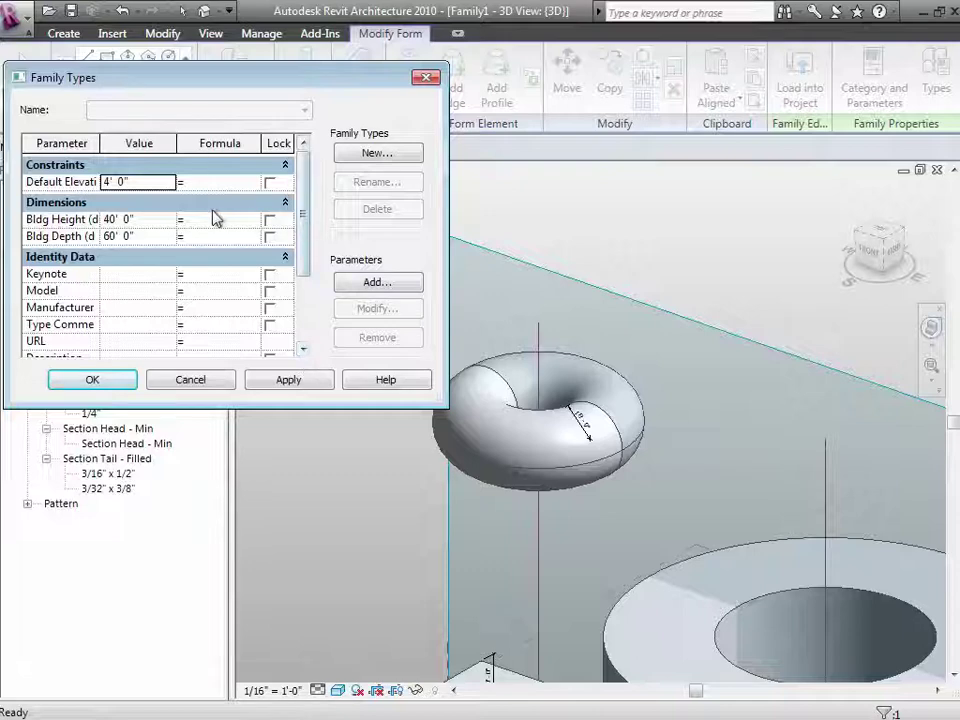
drag(306, 270, 305, 345)
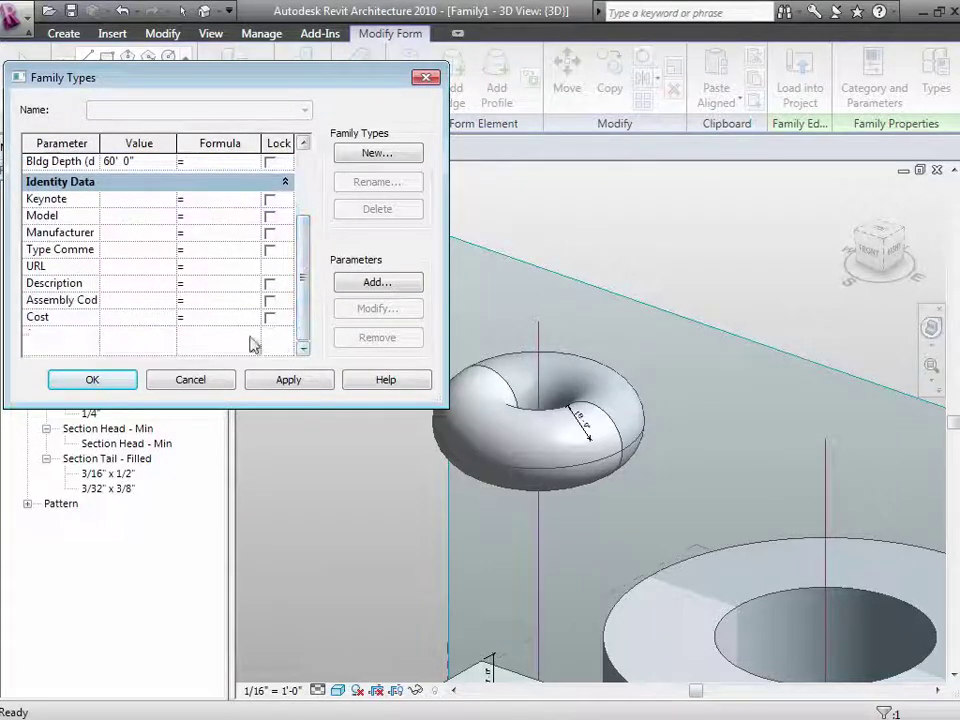
drag(306, 293, 302, 216)
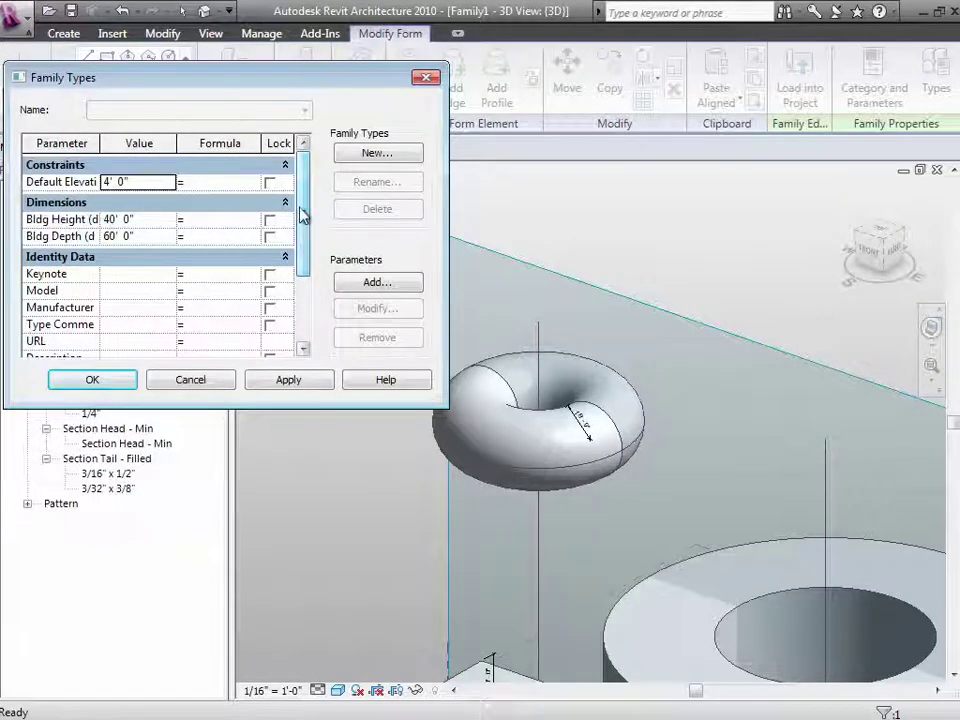
click(197, 385)
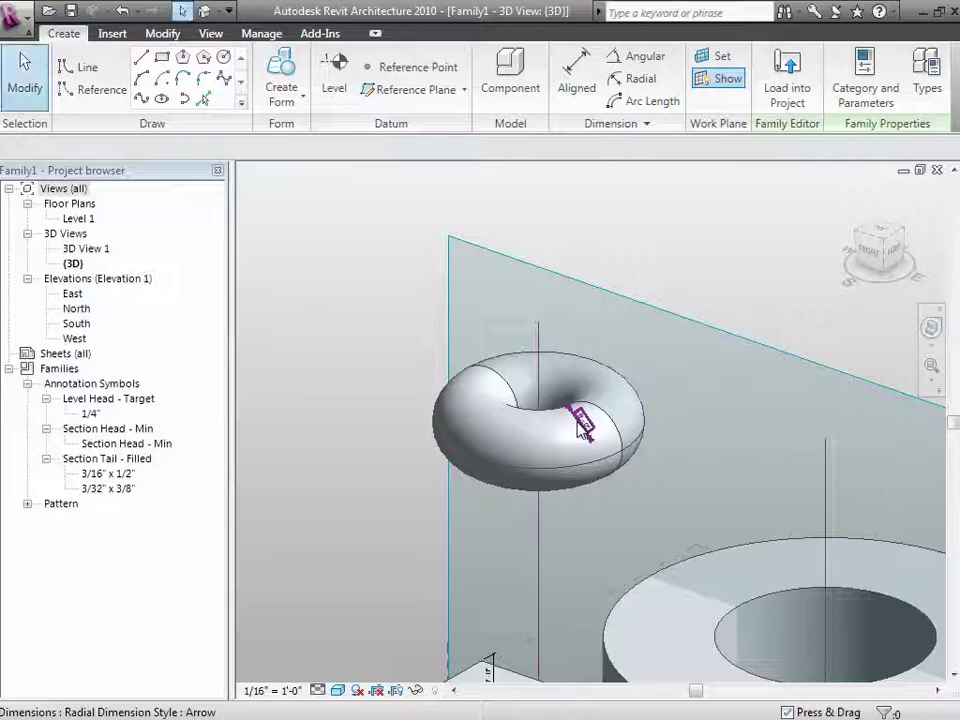
Step: Label the torus's radial dimension with a new Donut Radius parameter in the Dimensions group
click(580, 428)
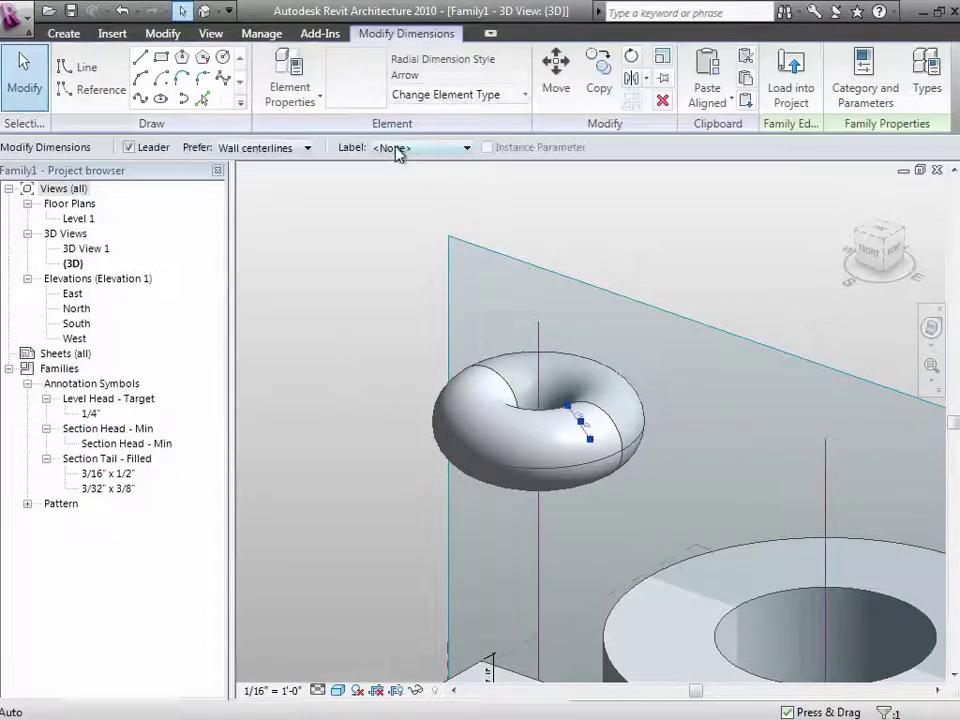
click(396, 148)
click(402, 178)
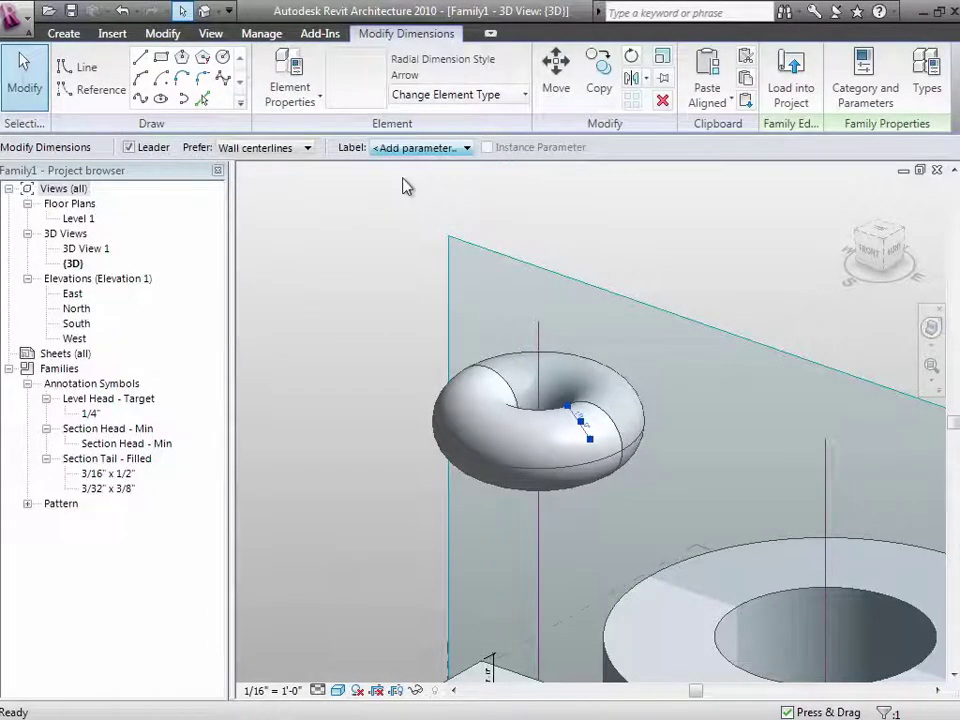
text(Don)
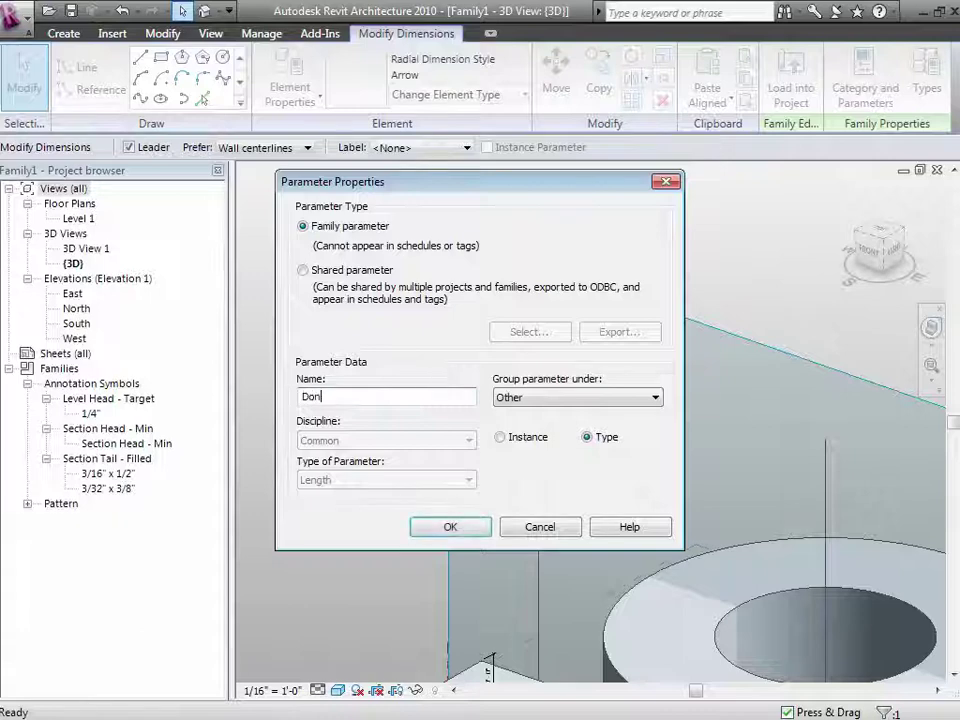
text(ut Radius)
key(Tab)
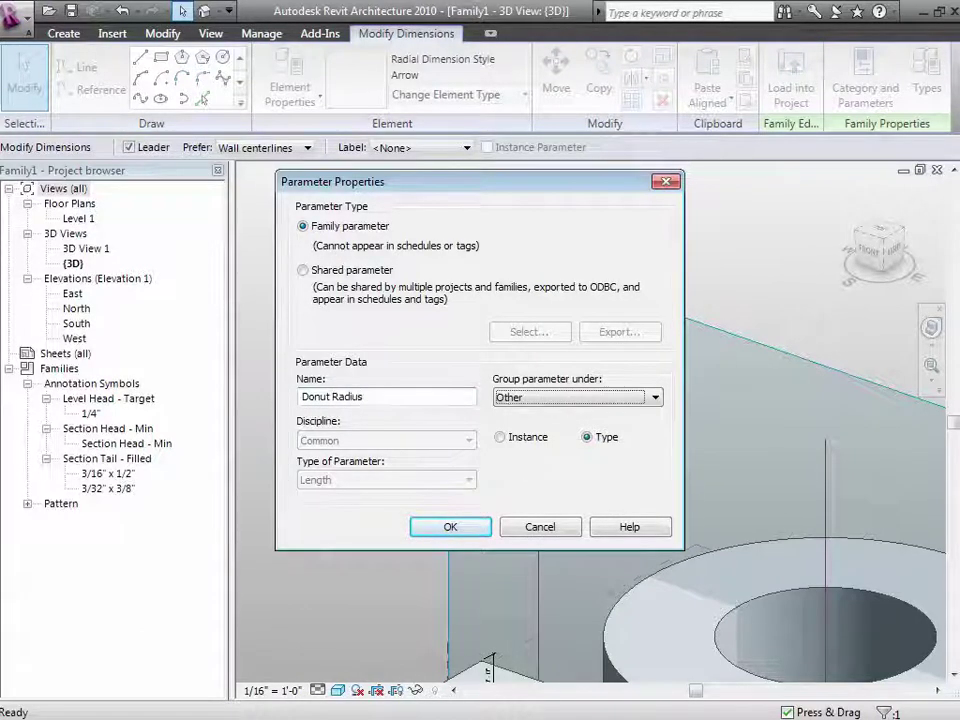
click(574, 397)
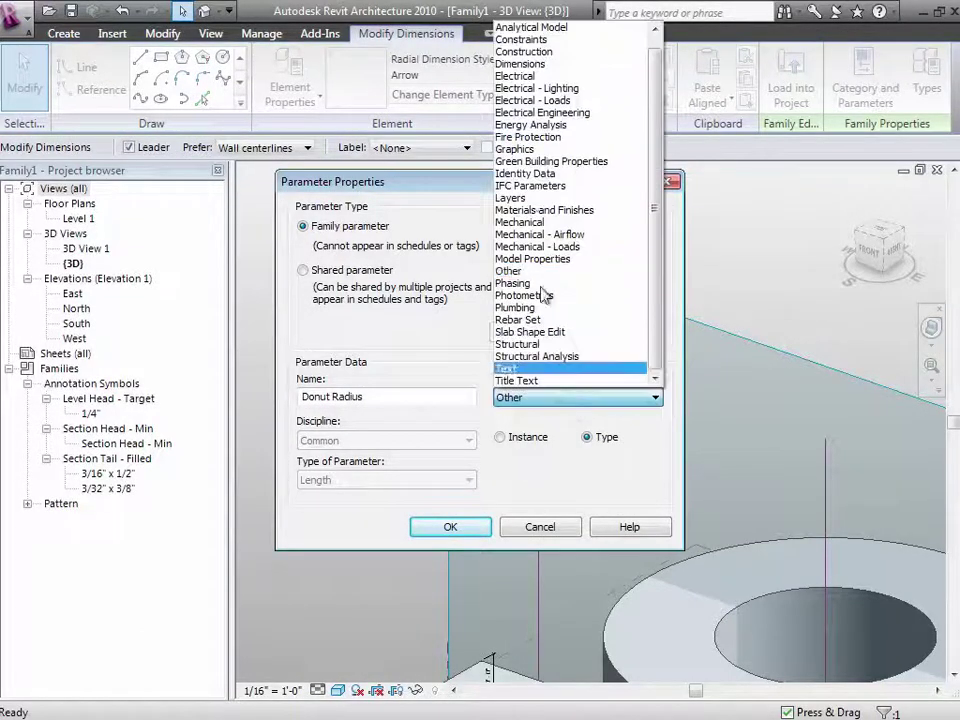
click(515, 64)
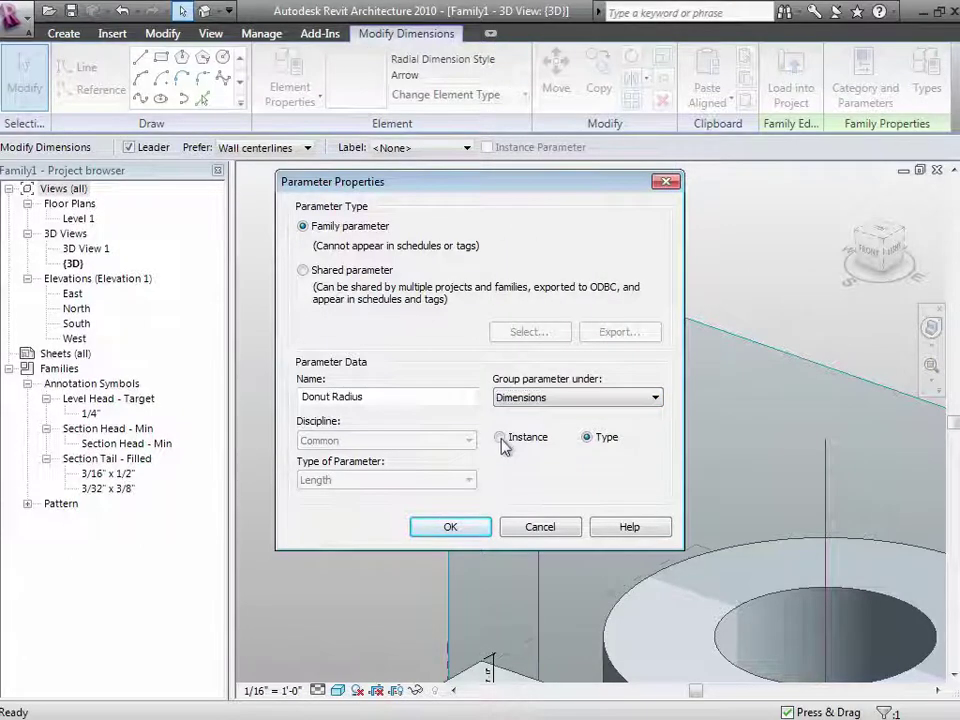
click(484, 527)
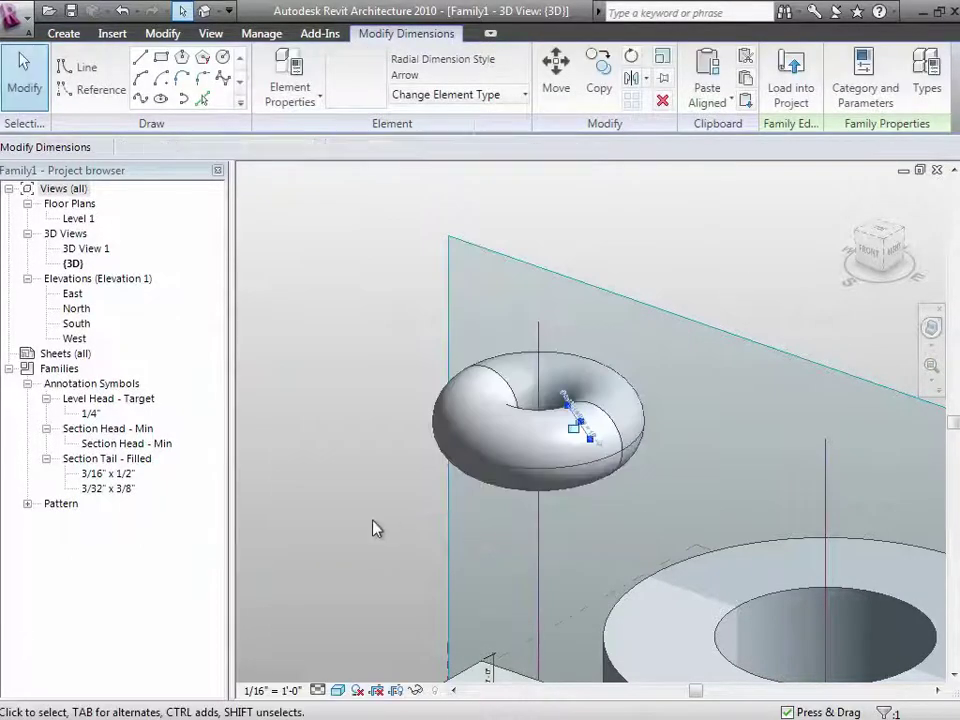
click(736, 257)
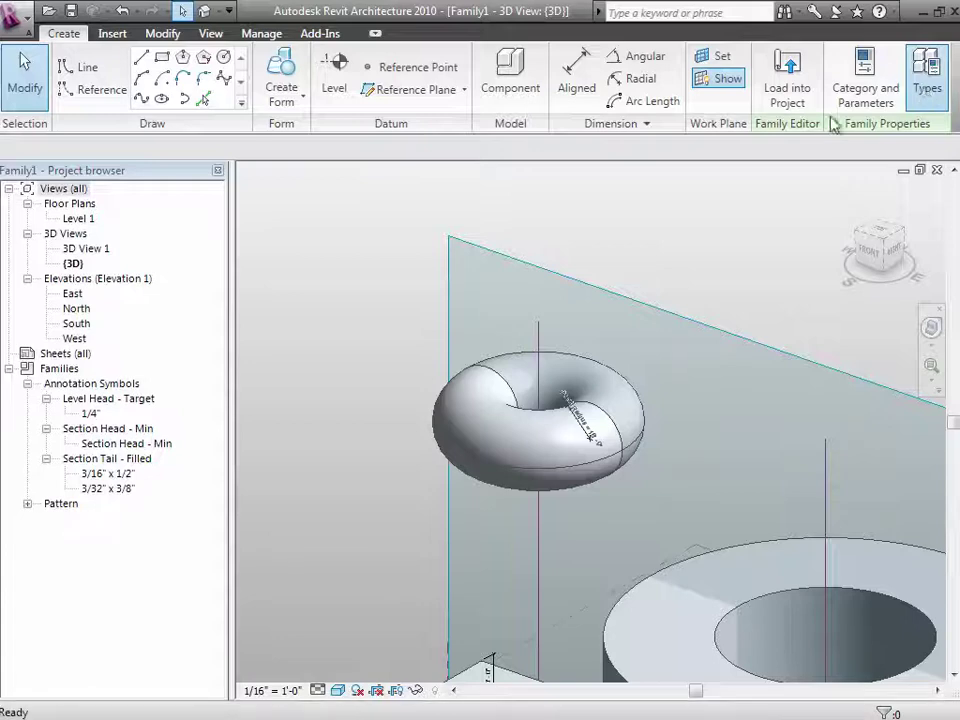
Step: Set Donut Radius to 5' and apply it to the torus
click(927, 100)
click(156, 222)
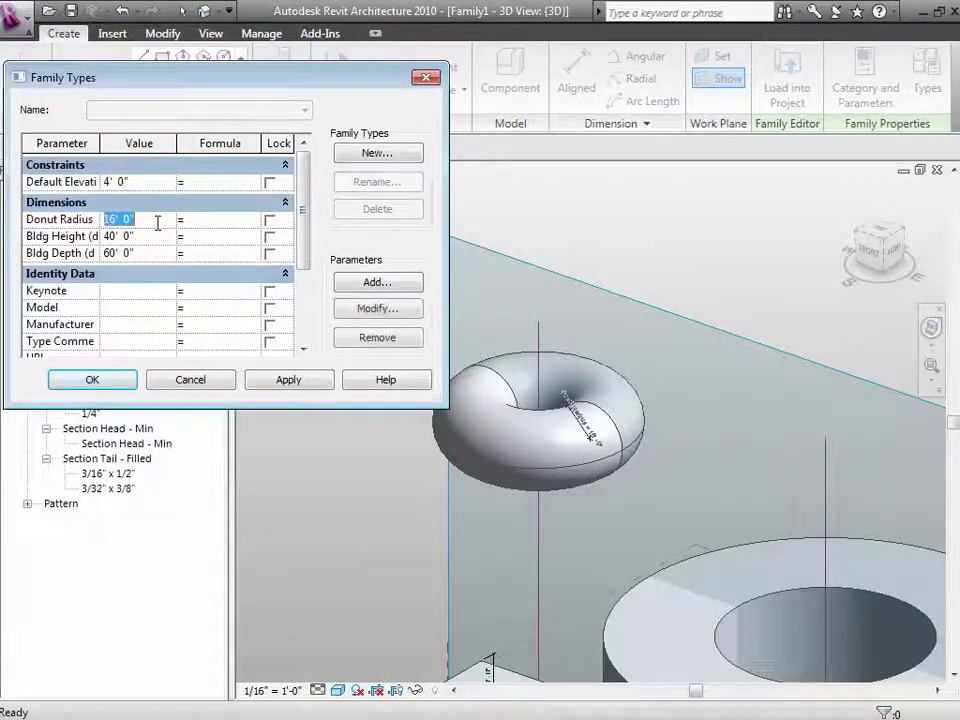
text(5)
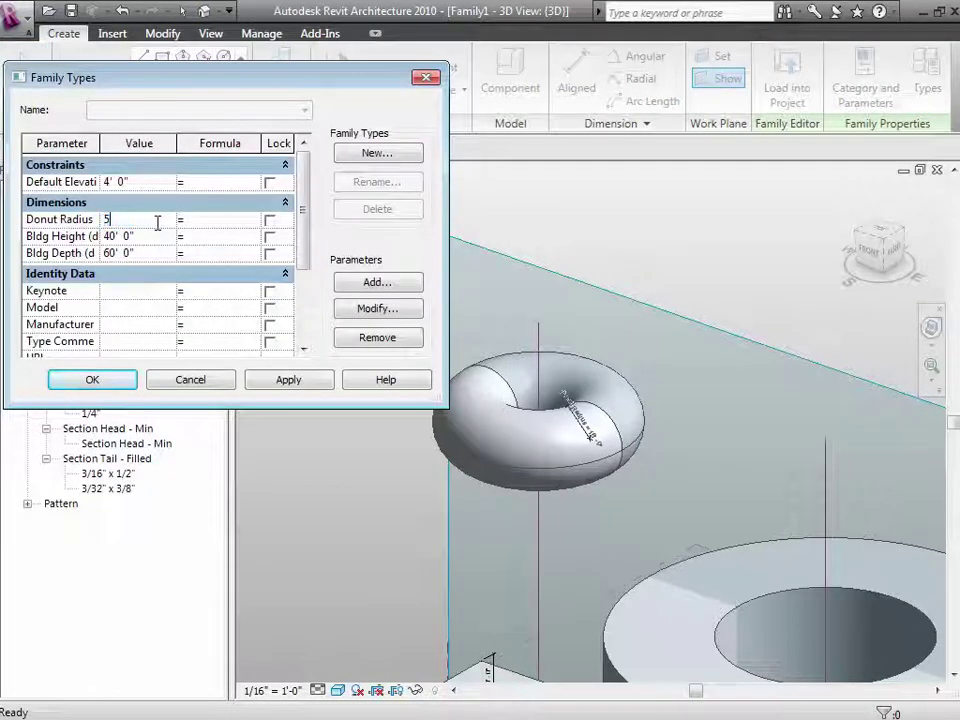
click(292, 384)
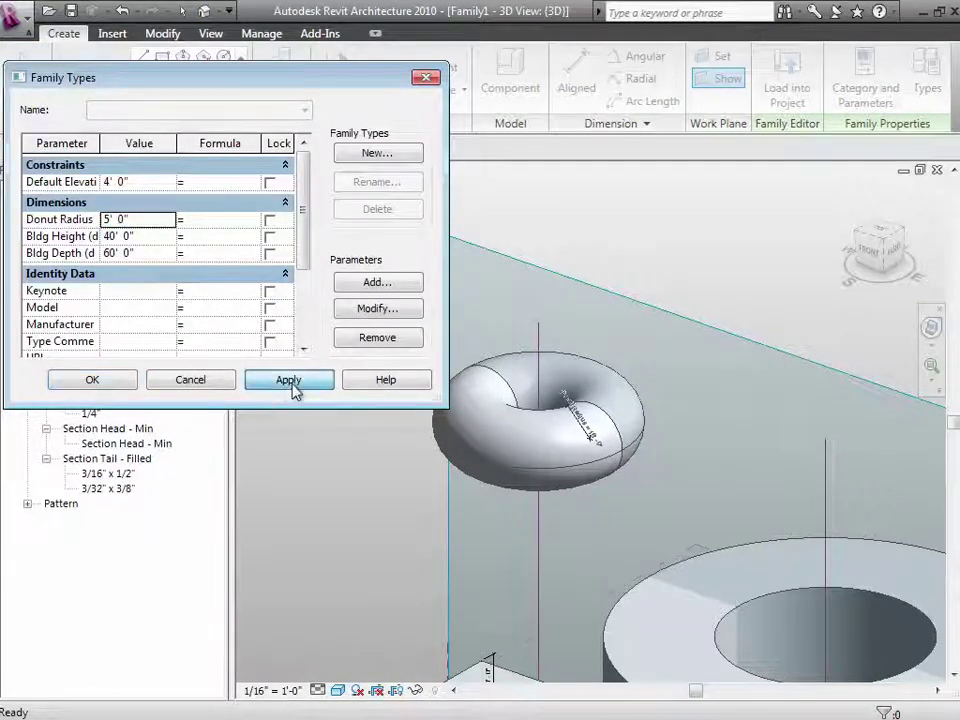
Step: Try a 30' Donut Radius and dismiss the resulting form creation error
click(163, 221)
text(3)
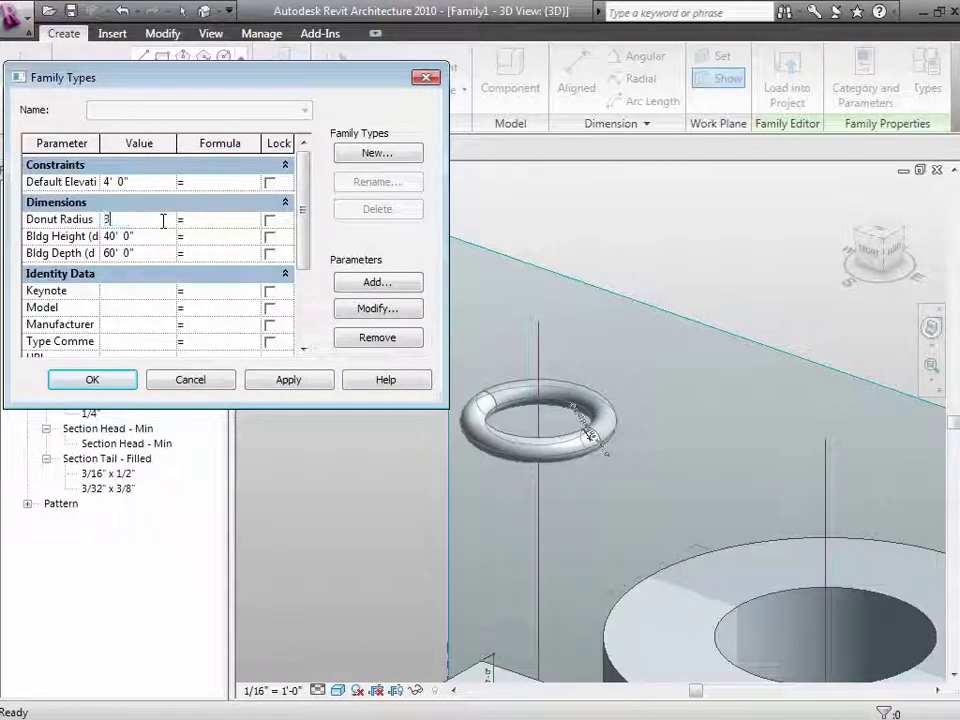
text(0)
key(Tab)
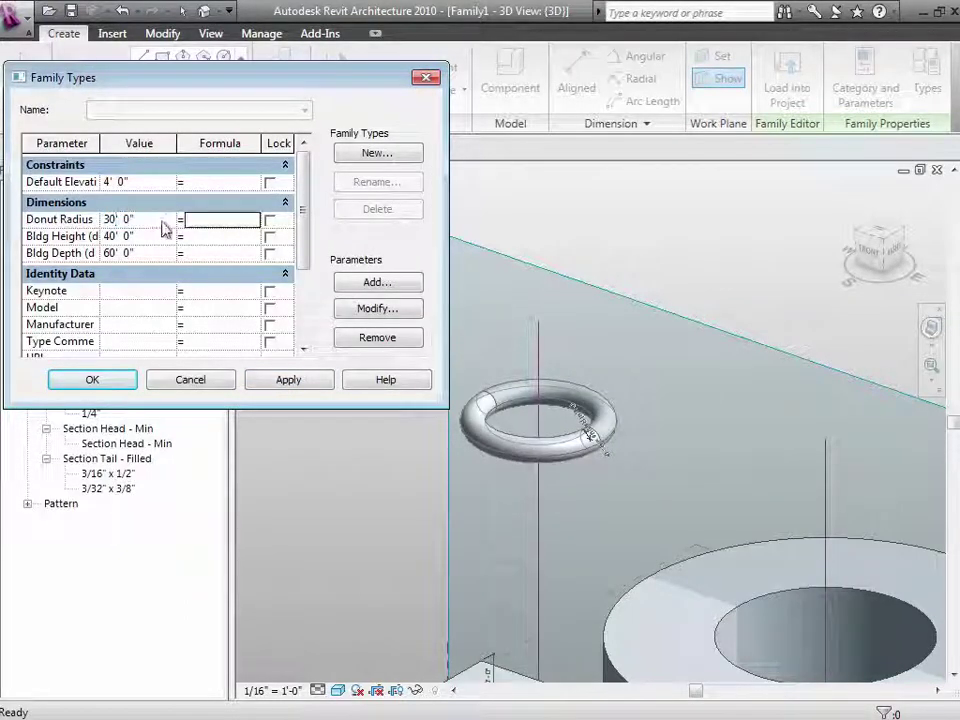
click(288, 380)
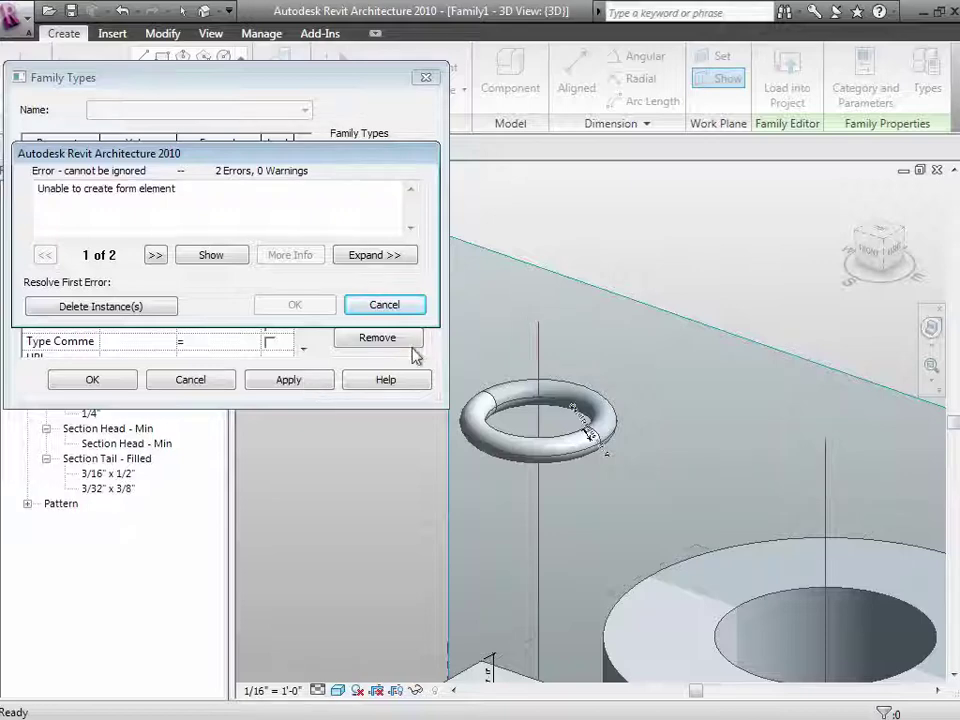
click(400, 304)
Step: Settle on a 21' Donut Radius, then bring up the PowerPoint lecture slides
click(143, 219)
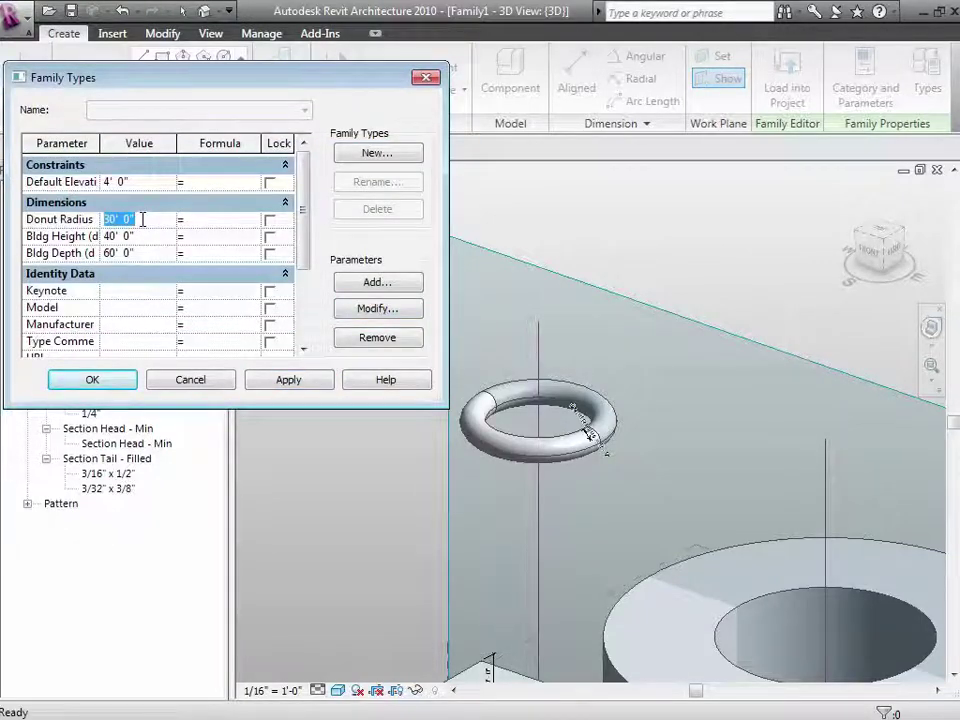
text(21)
key(Tab)
click(298, 385)
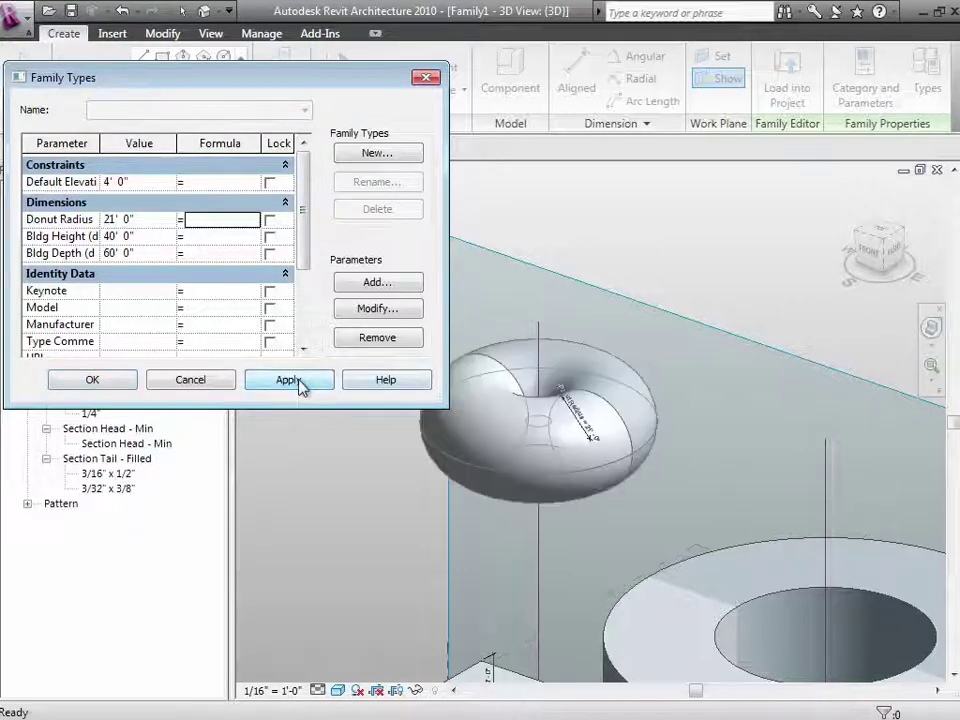
click(112, 386)
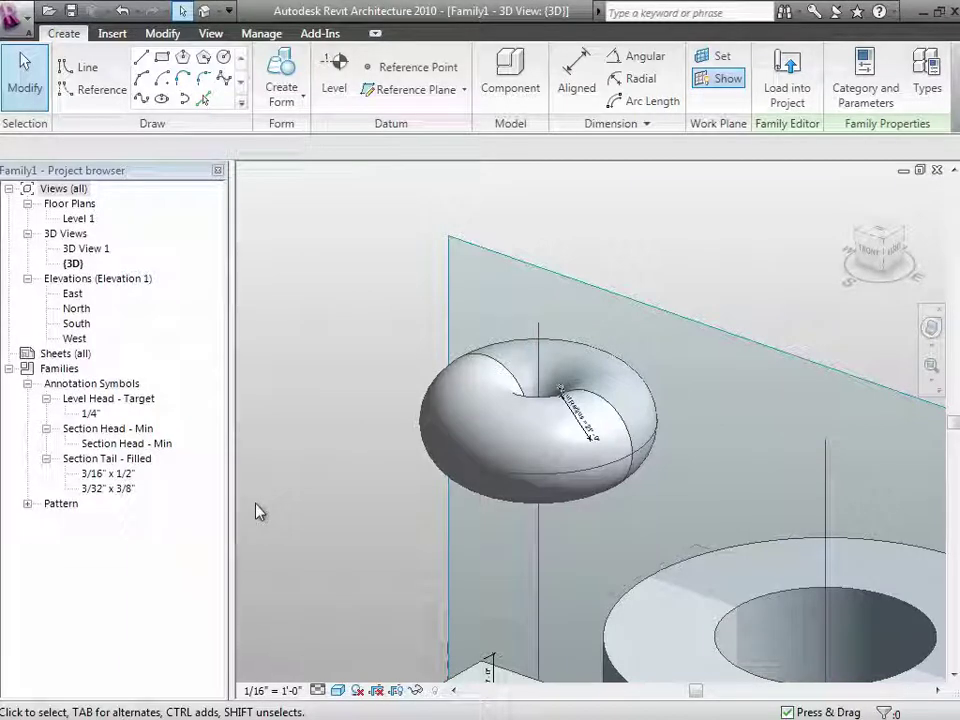
key(ctrl+Left)
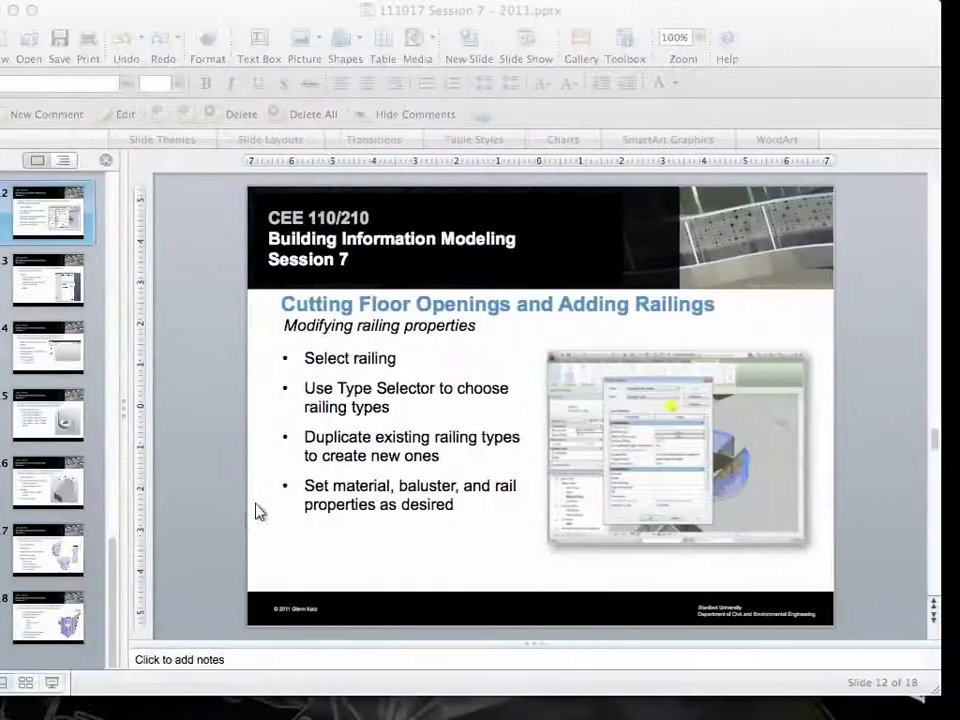